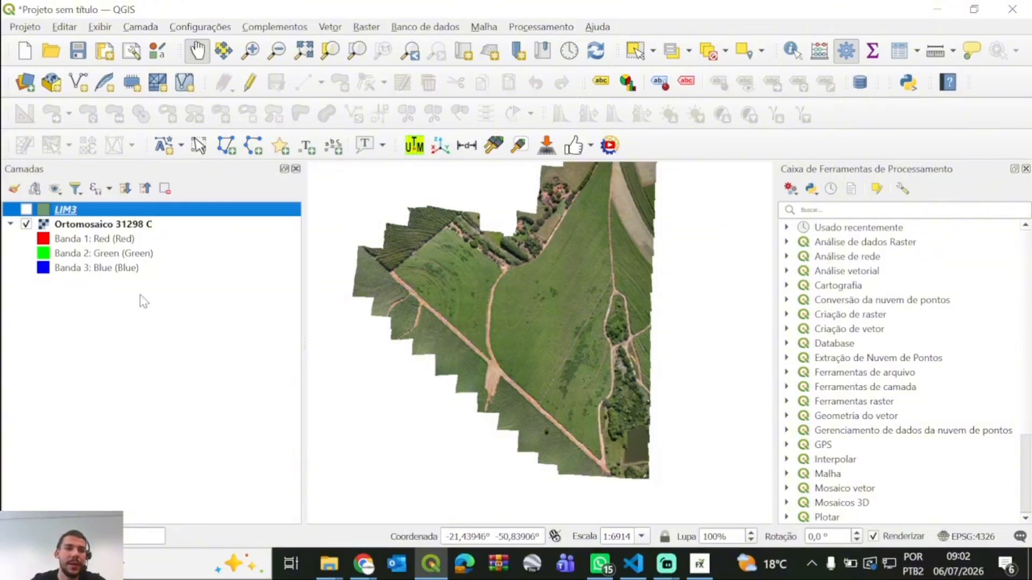
- Examine the field in the Ortomosaico 31298 C raster, with and without the LIM3 boundary layer shown over it
click(26, 225)
click(27, 224)
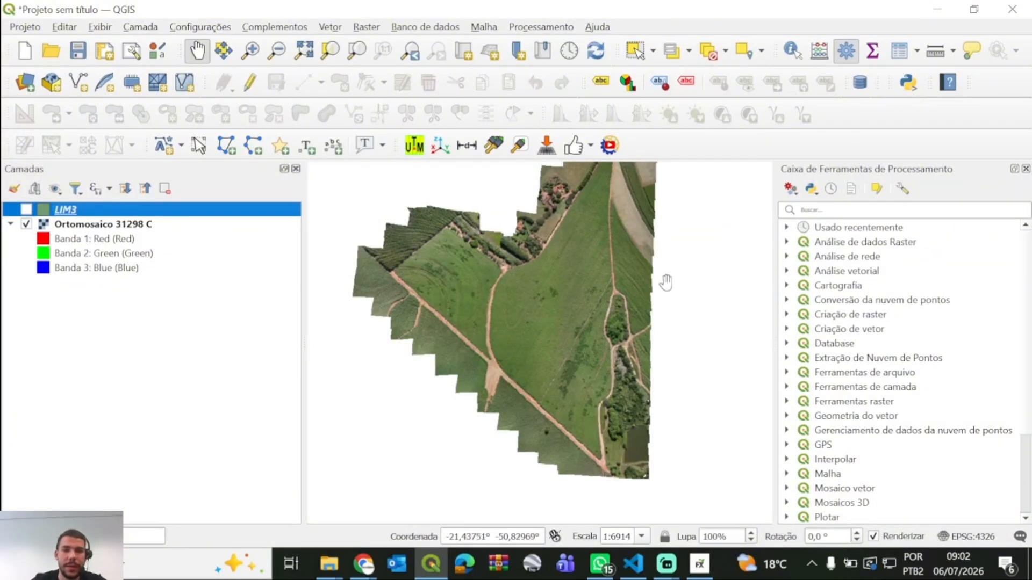
drag(619, 285, 604, 304)
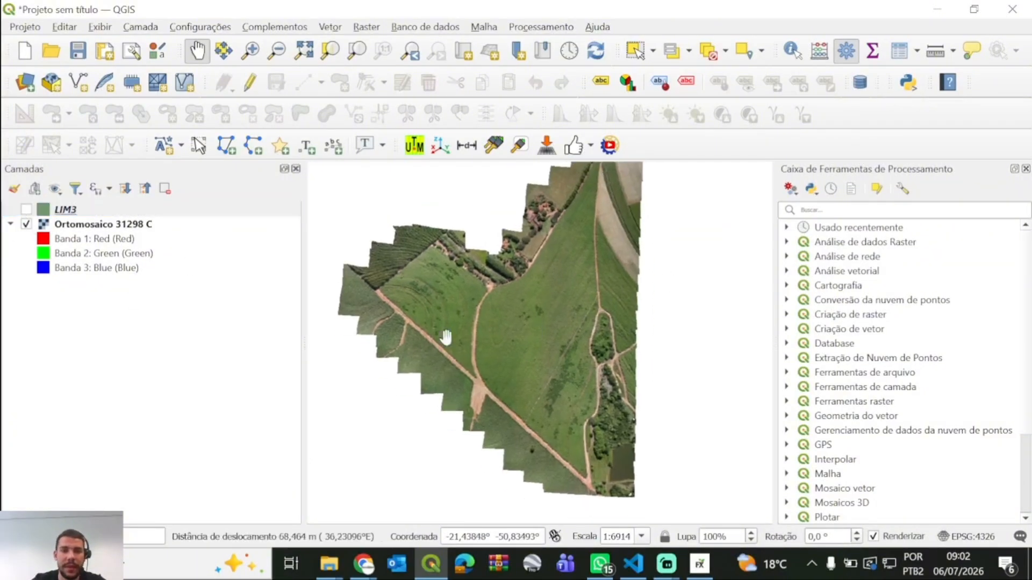
click(26, 211)
scroll(463, 323, up, 1)
drag(463, 322, 534, 363)
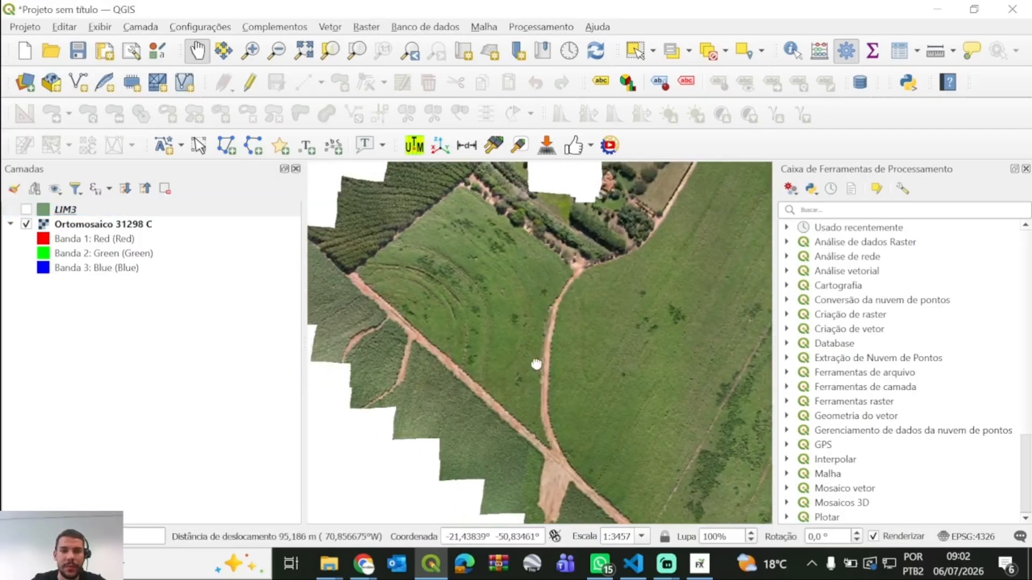
drag(571, 289, 433, 279)
drag(659, 418, 505, 230)
drag(424, 327, 614, 450)
click(29, 210)
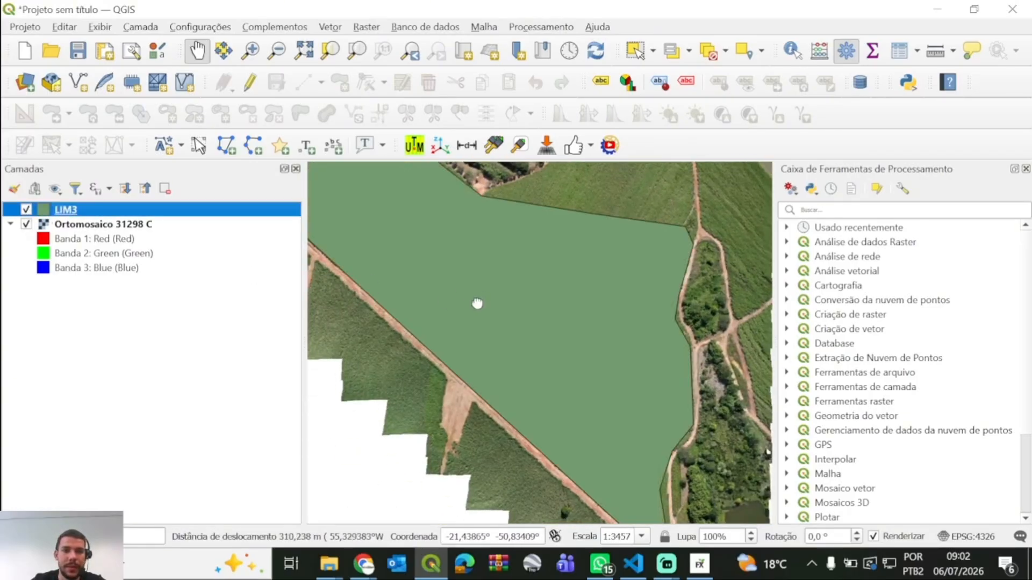
drag(477, 303, 553, 341)
click(28, 210)
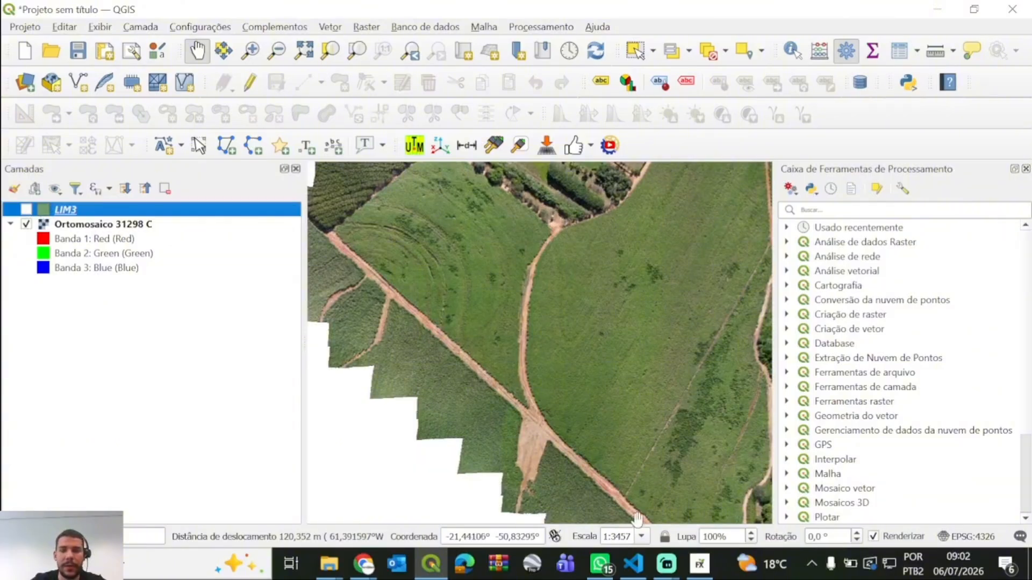
- Switch to Farm X and look through the Detector, Taxa Variável, Exportar, Relatório and Ajuda sections, including both report types
click(699, 564)
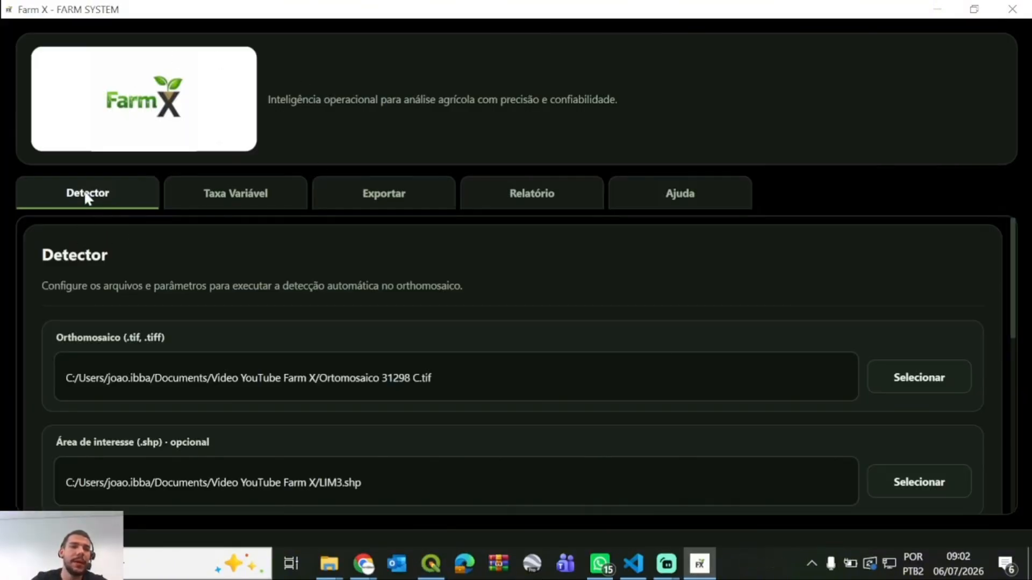
click(500, 194)
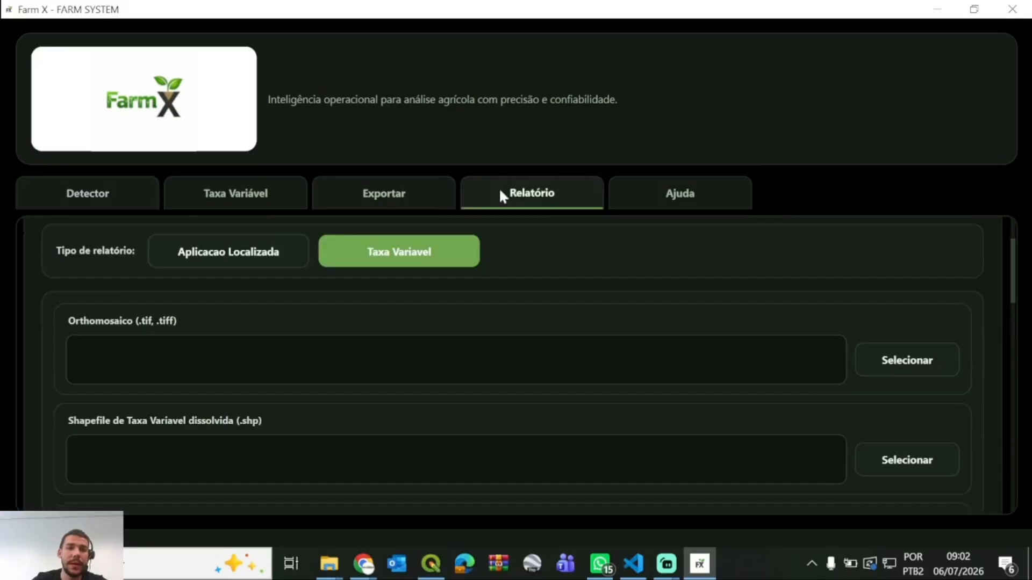
click(86, 199)
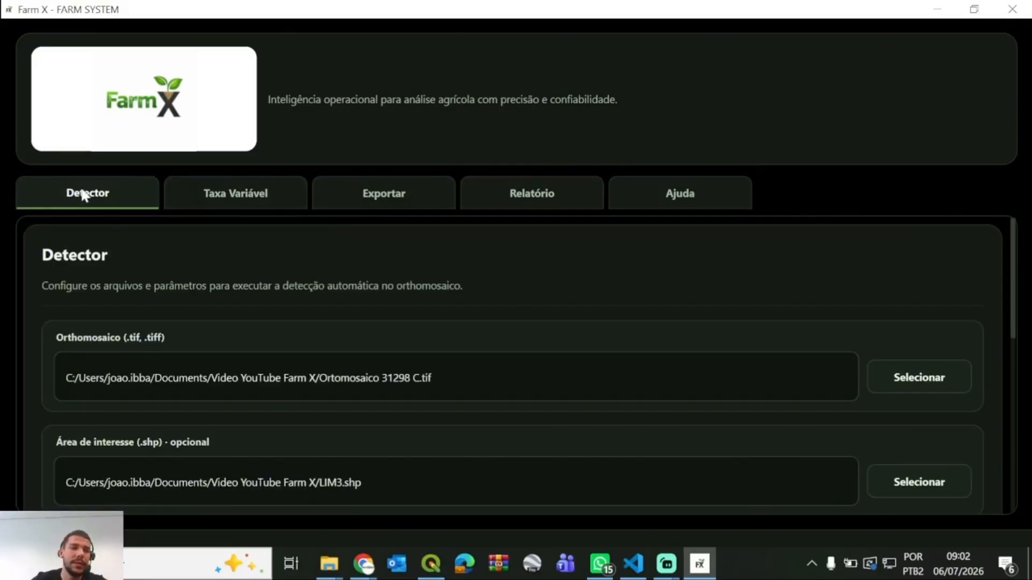
click(228, 197)
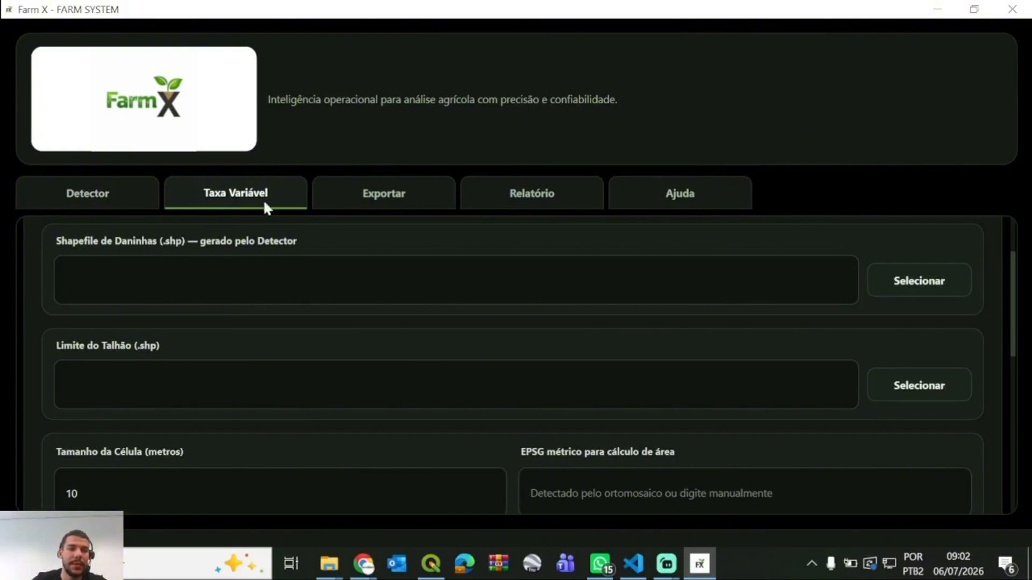
scroll(332, 373, up, 2)
click(373, 195)
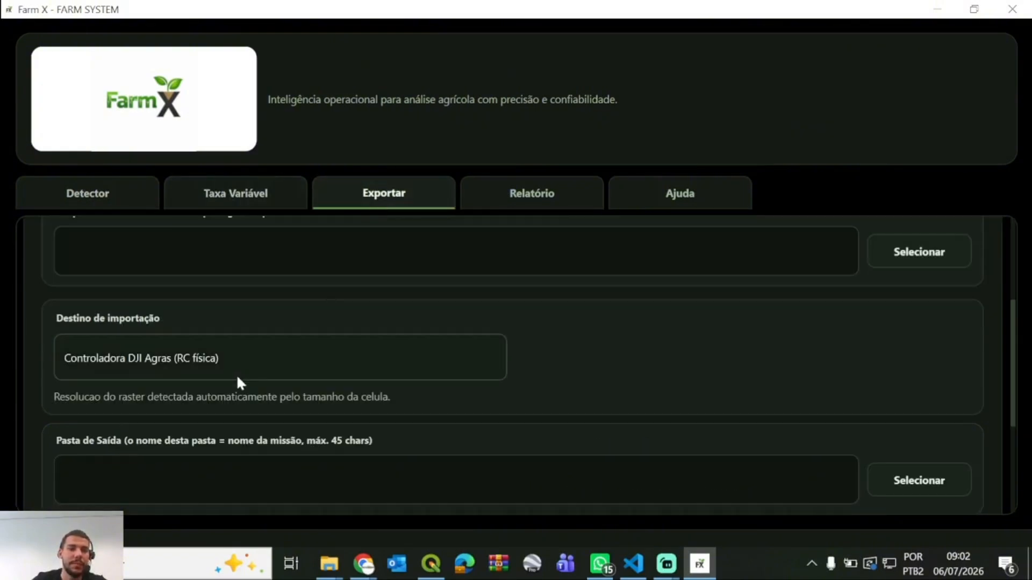
scroll(47, 296, up, 3)
scroll(59, 279, up, 2)
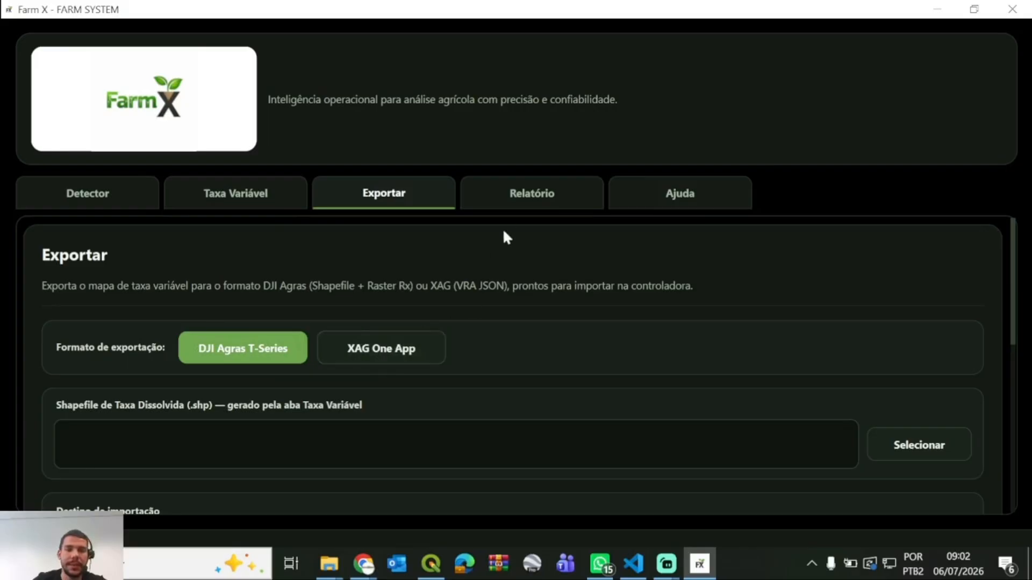
click(513, 198)
scroll(322, 376, up, 3)
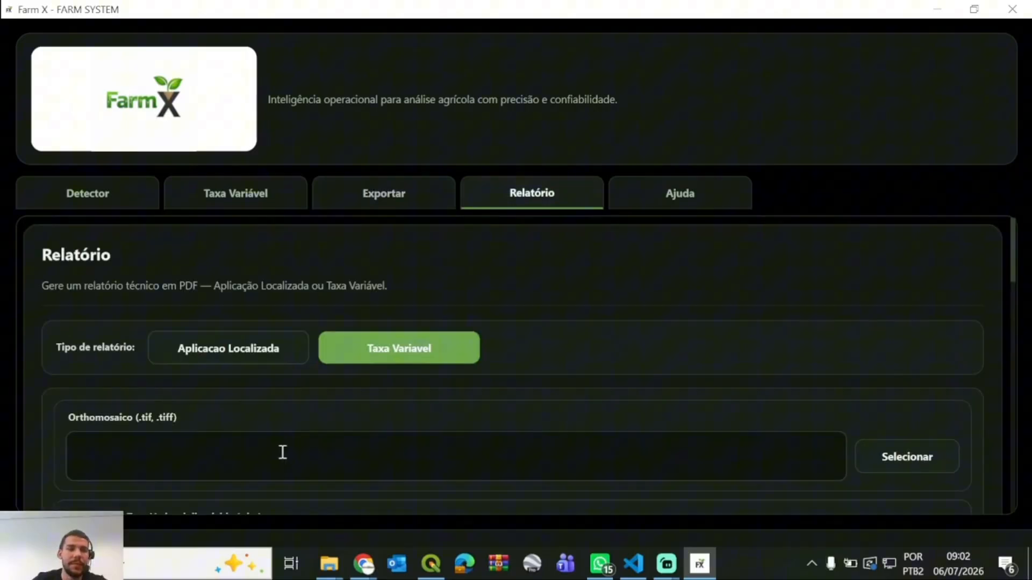
click(205, 352)
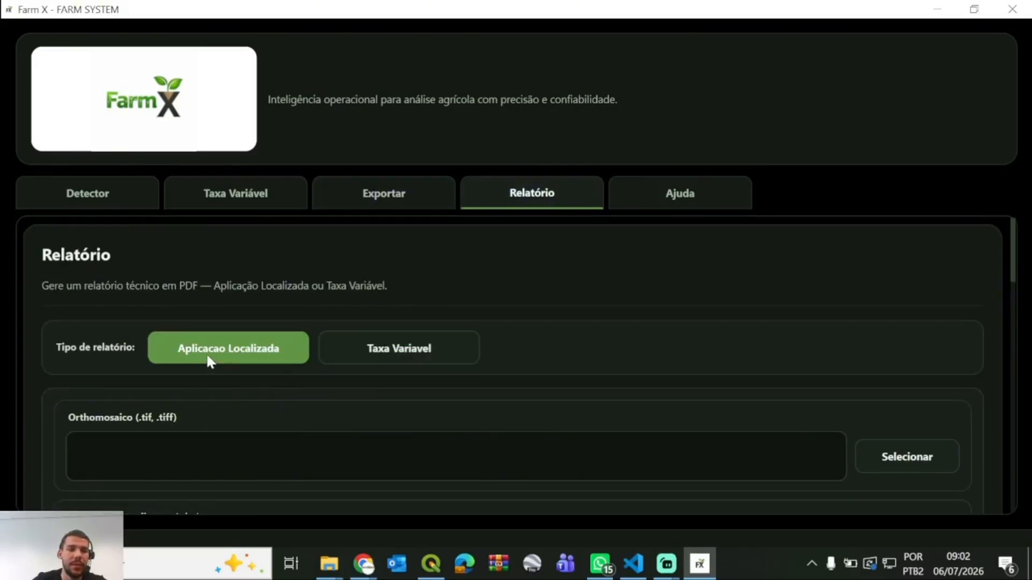
click(398, 348)
click(697, 204)
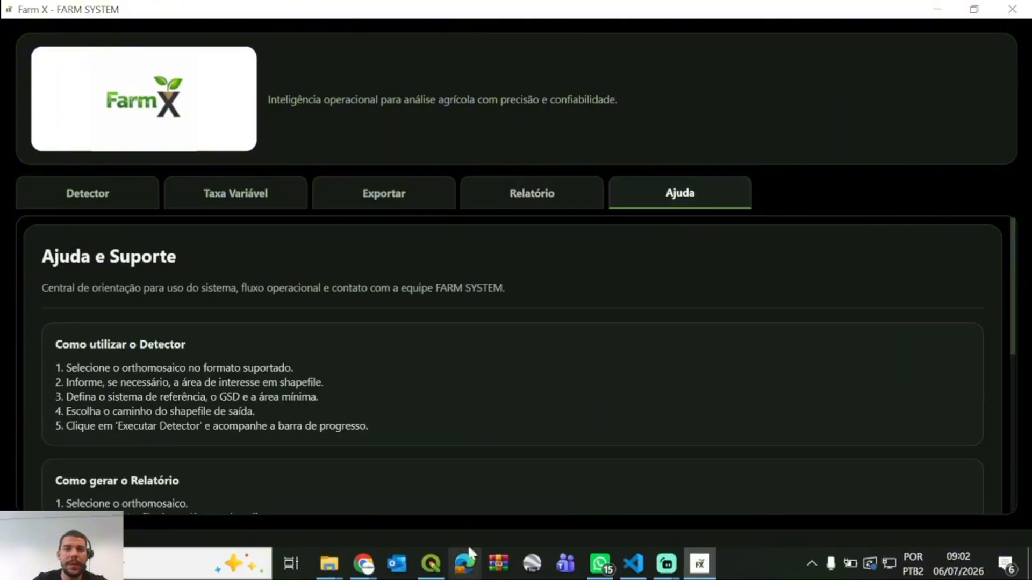
- Load Ortomosaico 31298 C.tif from the Video YouTube Farm X folder as the Detector's orthomosaic
click(73, 203)
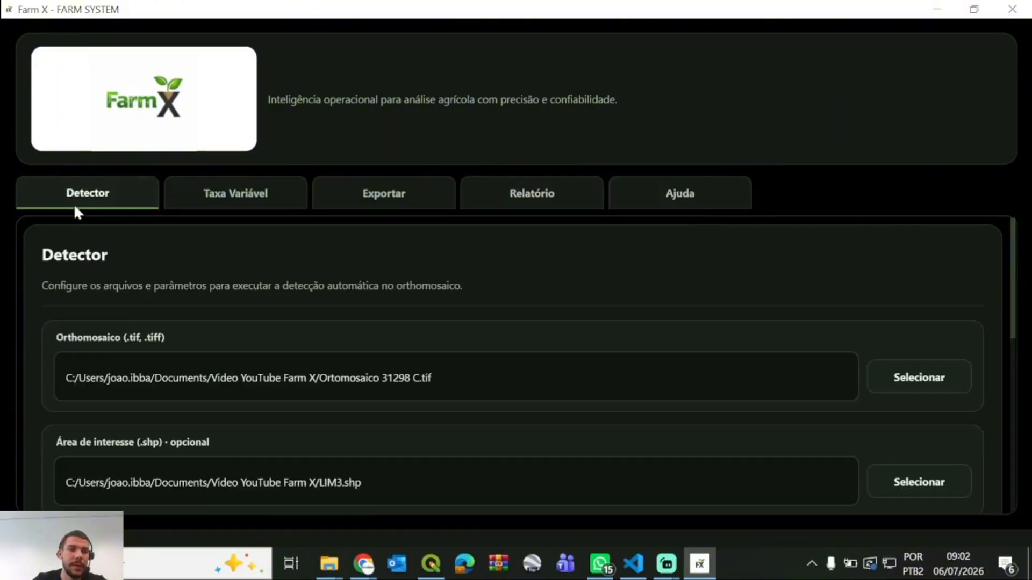
click(912, 384)
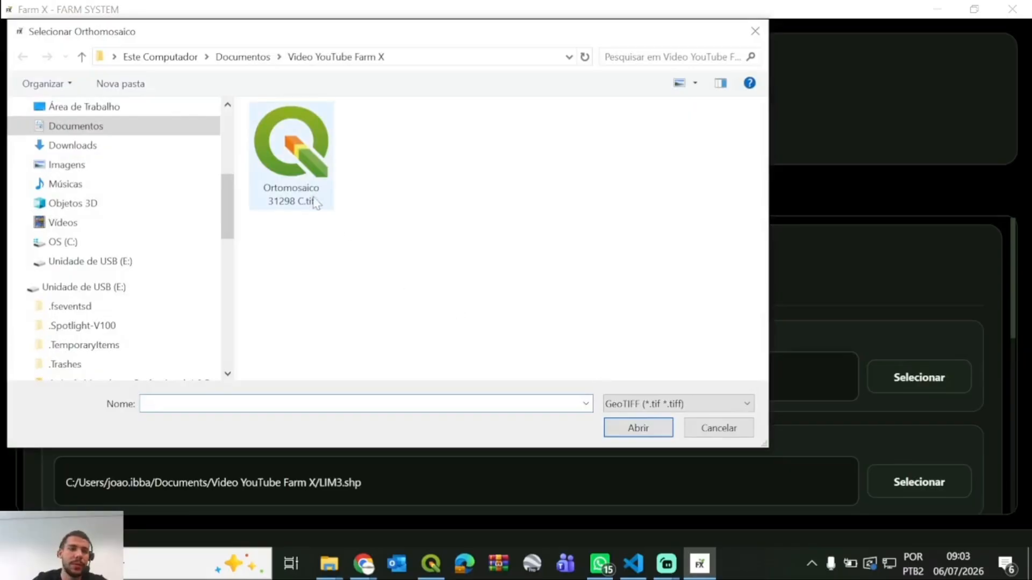
click(293, 162)
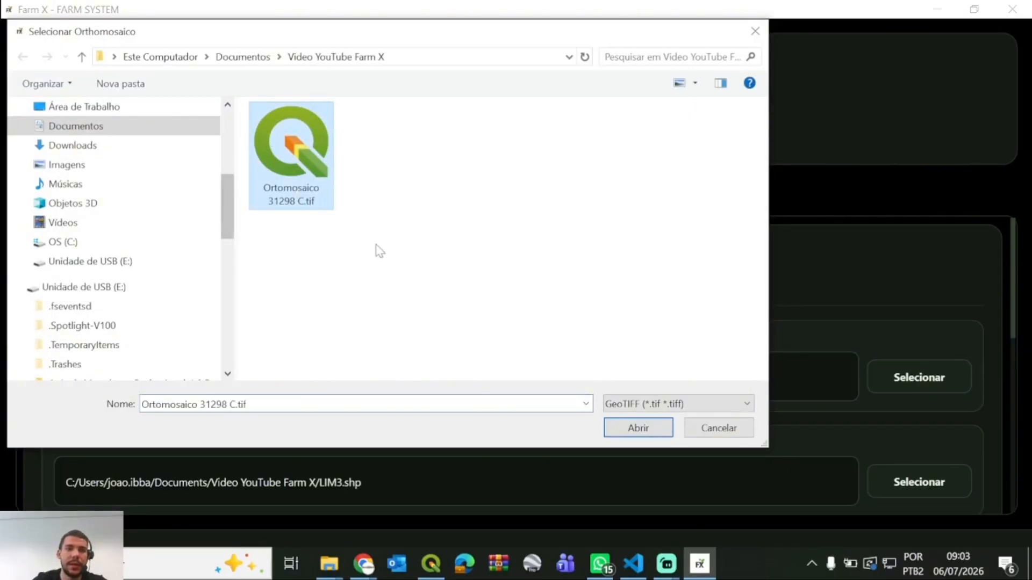
click(639, 428)
scroll(693, 459, down, 1)
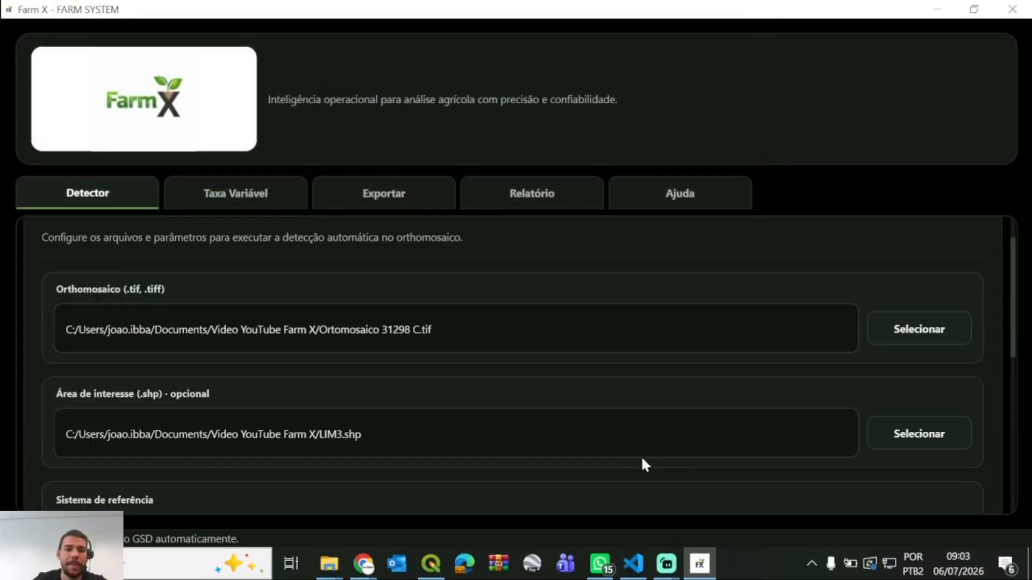
- Switch to QGIS, show the LIM3 layer and examine how its boundary follows the field edges on the orthomosaic
drag(403, 431, 44, 434)
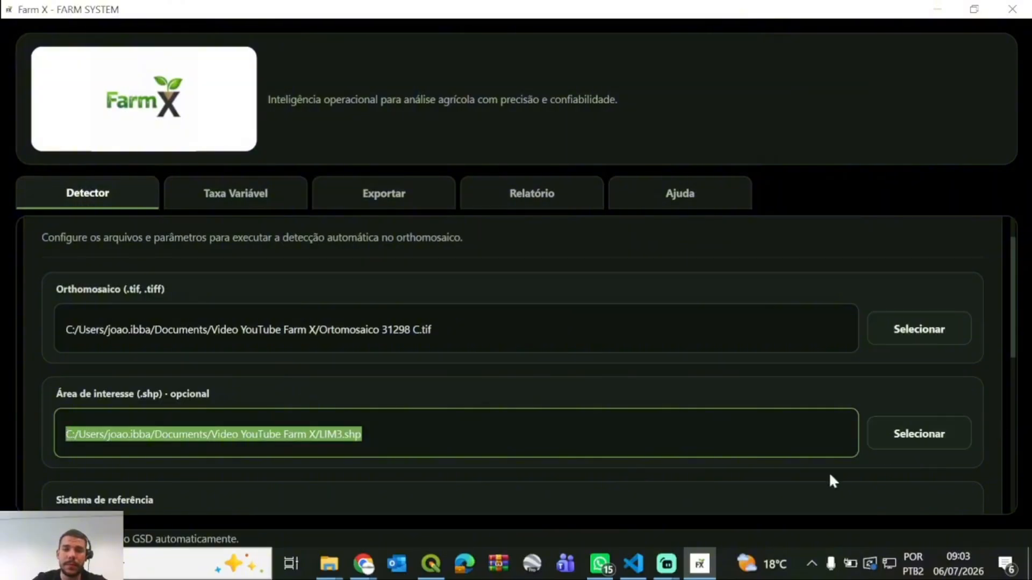
click(431, 563)
drag(484, 316, 485, 310)
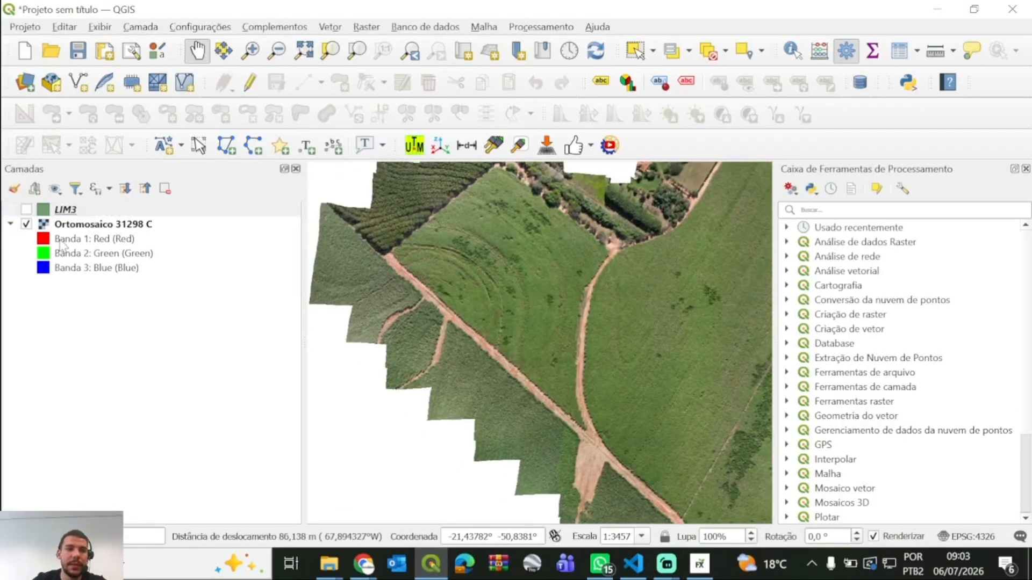
click(26, 209)
drag(728, 397, 520, 393)
scroll(634, 438, down, 1)
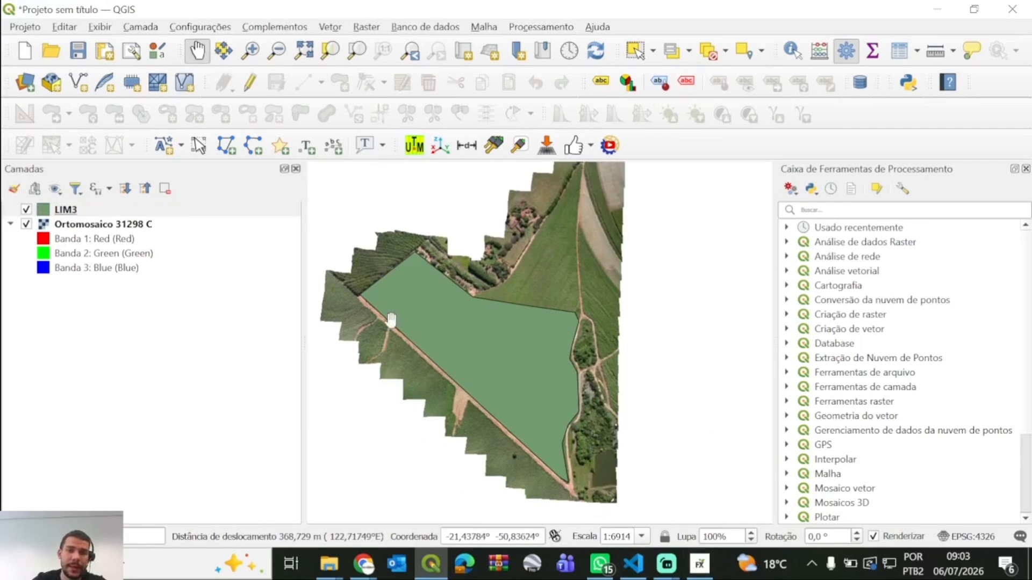
scroll(359, 281, up, 2)
drag(396, 318, 444, 226)
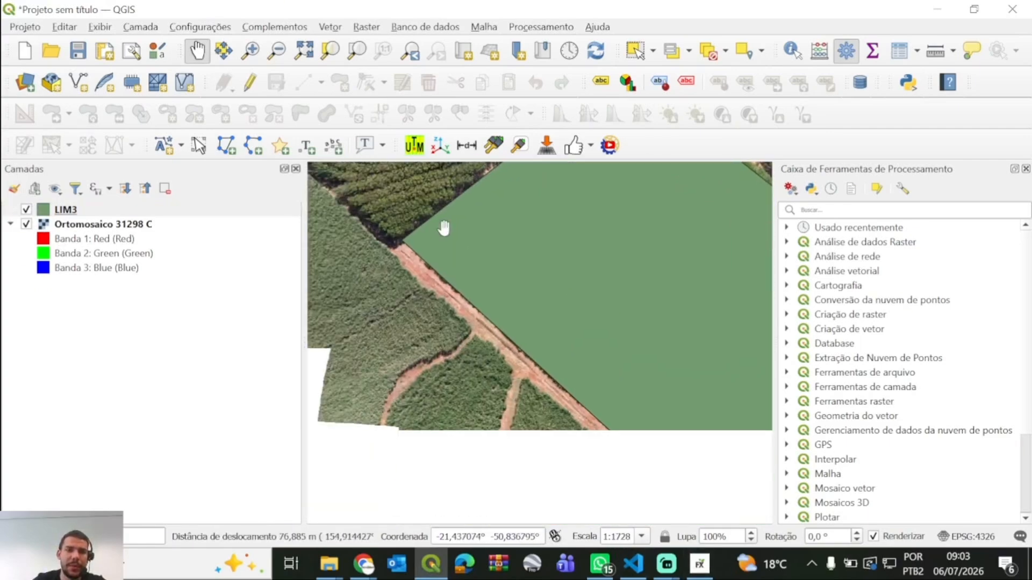
drag(477, 275, 521, 445)
drag(569, 292, 410, 414)
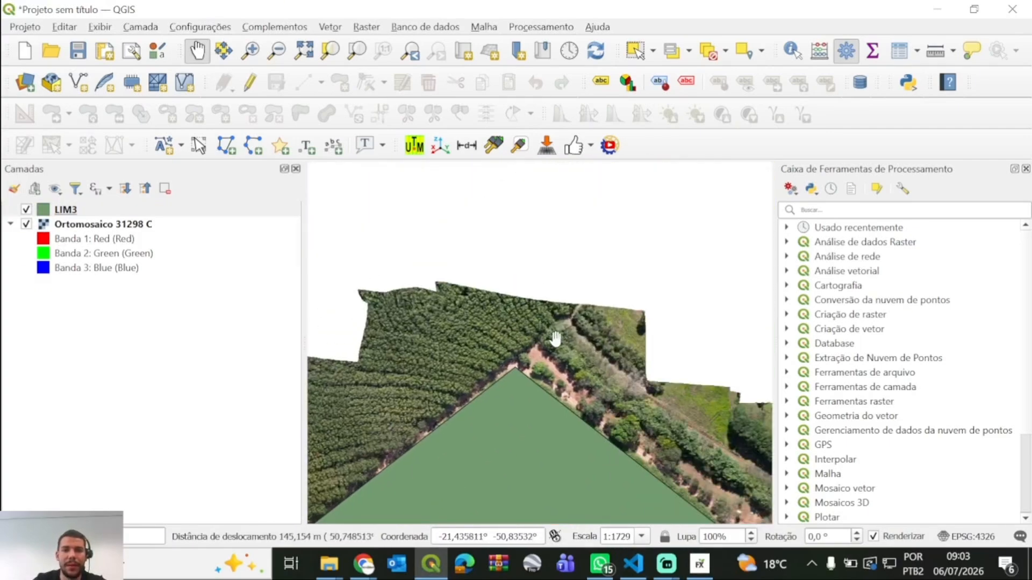
drag(755, 455, 447, 368)
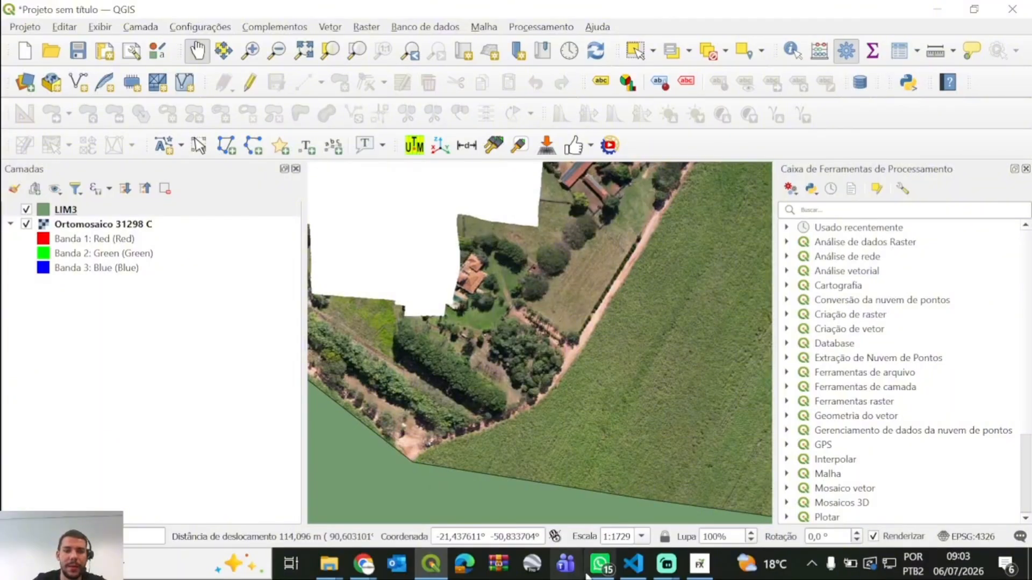
- Switch to Farm X and load LIM3.shp as the Detector's area of interest
click(700, 565)
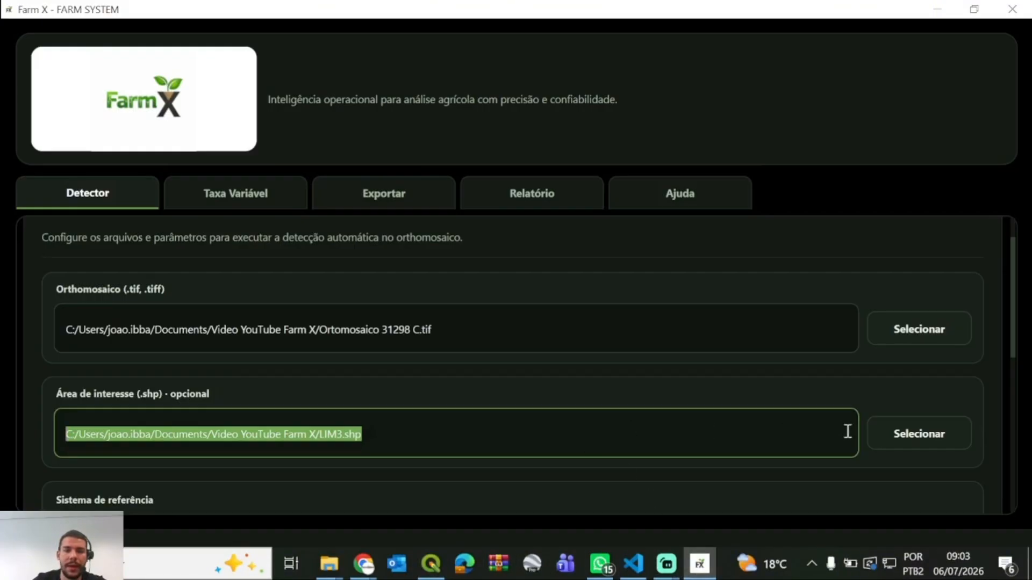
click(893, 431)
click(279, 155)
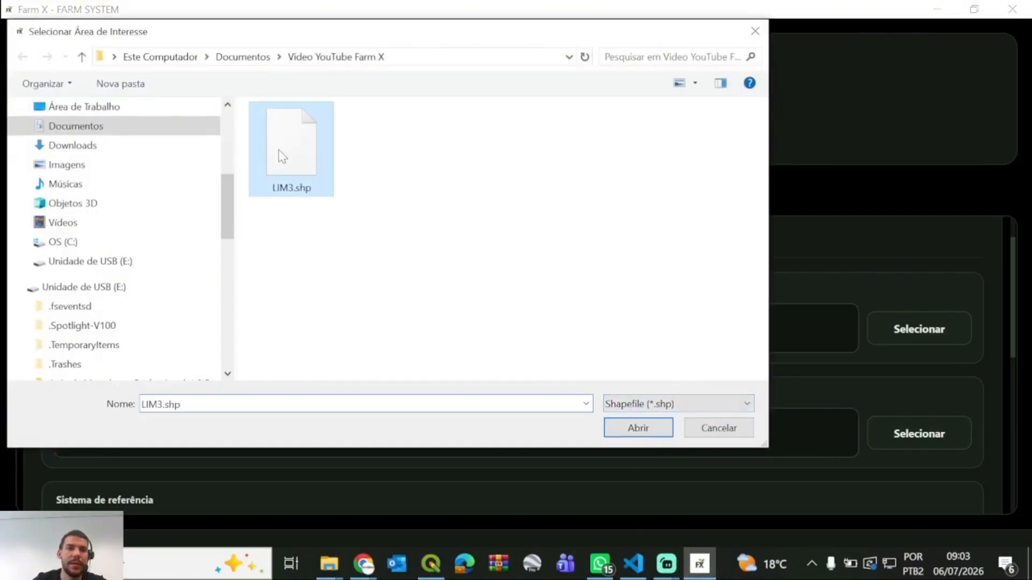
click(629, 426)
- Review the Detector's reference system, GSD resolution and minimum area settings
scroll(961, 382, down, 2)
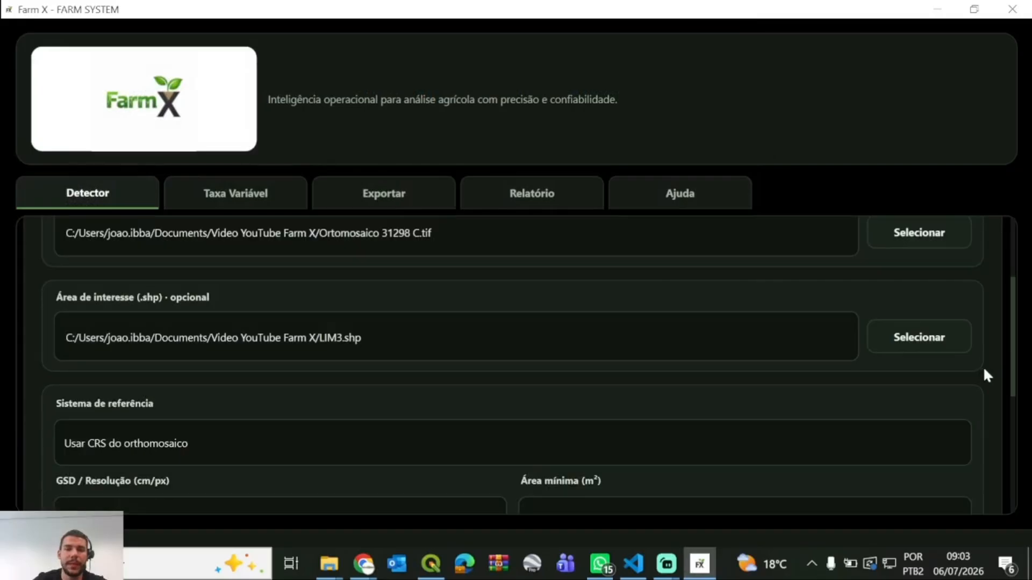
scroll(27, 433, down, 1)
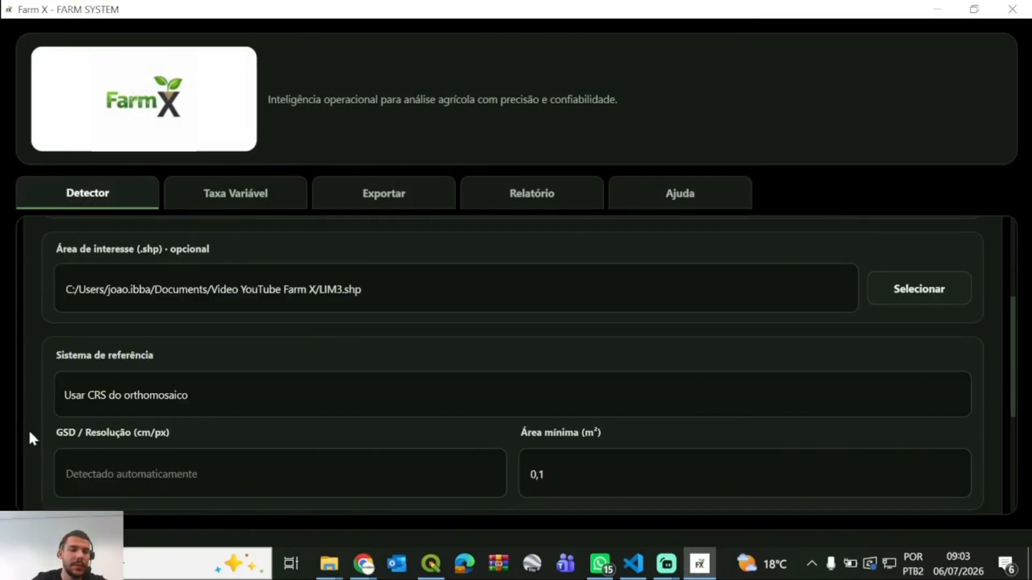
scroll(34, 436, down, 1)
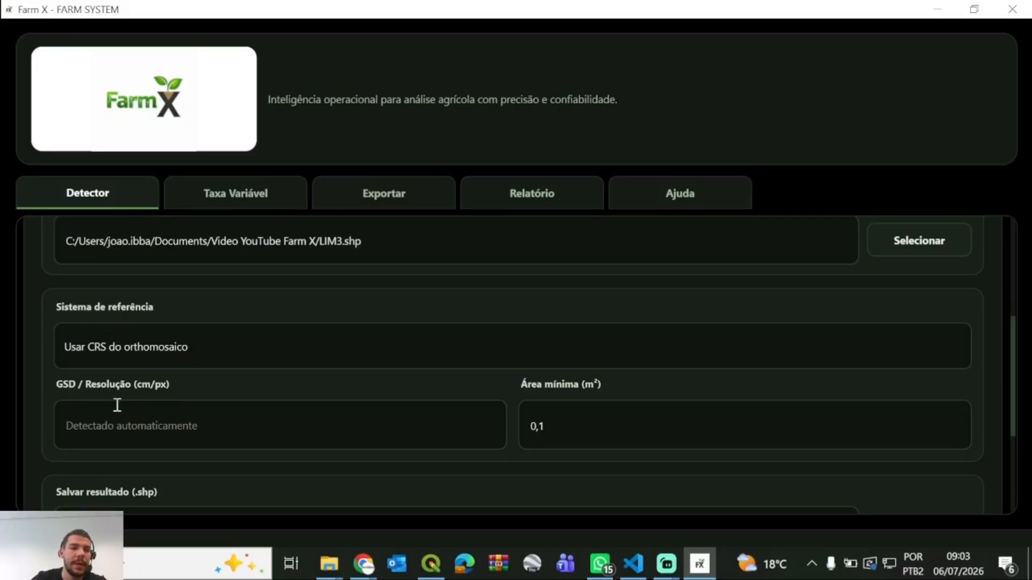
mouse_move(129, 405)
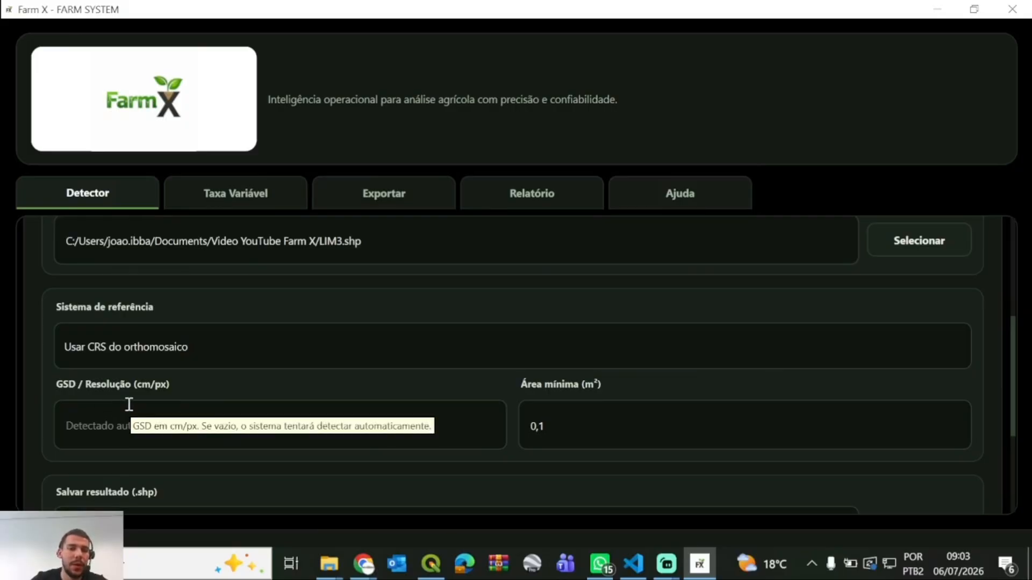
scroll(601, 425, down, 1)
click(564, 384)
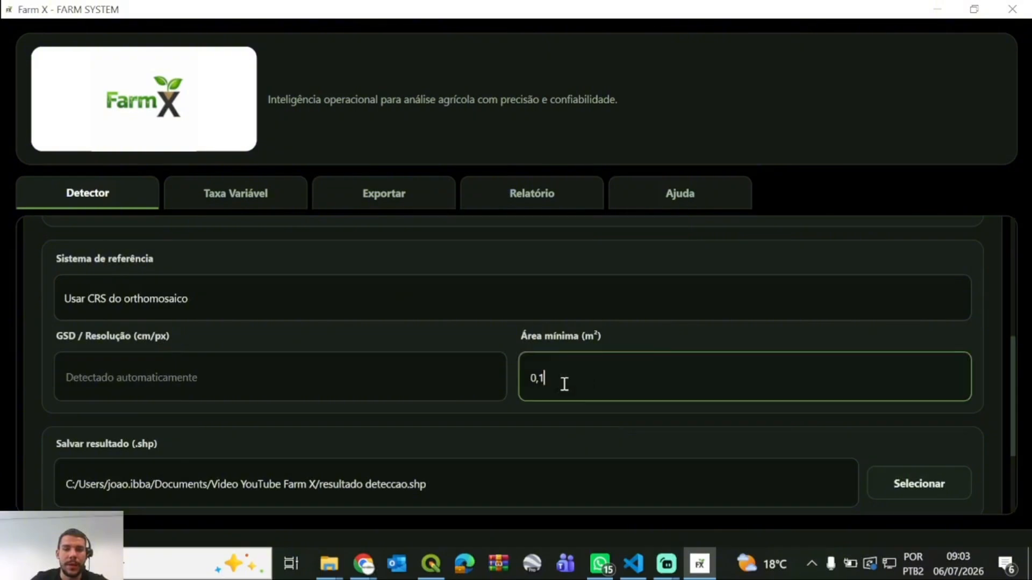
drag(564, 384, 512, 387)
click(601, 395)
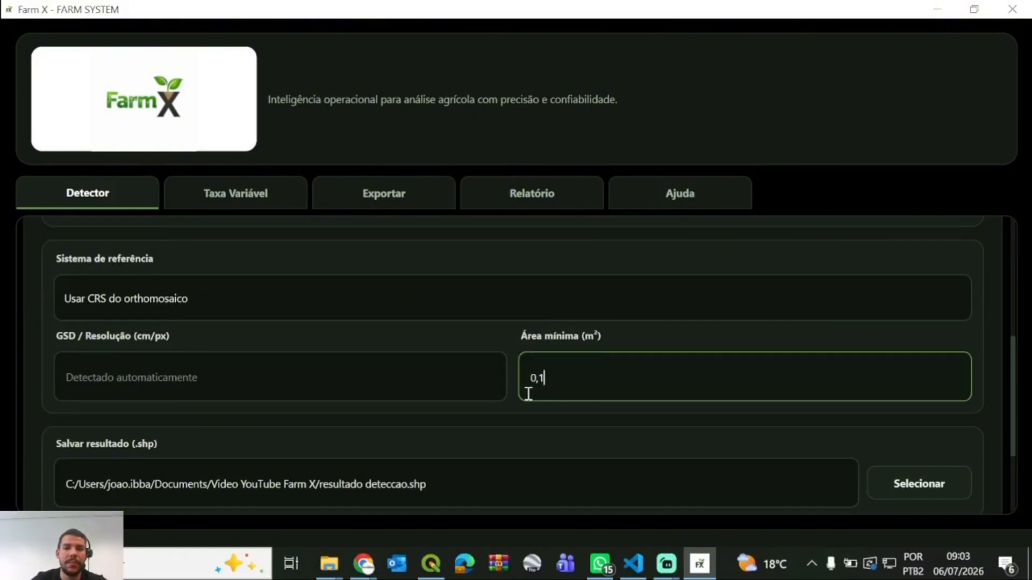
- Set the Detector's output shapefile to resultado FarmX in the Video YouTube Farm X folder and run the Detector
scroll(424, 489, down, 2)
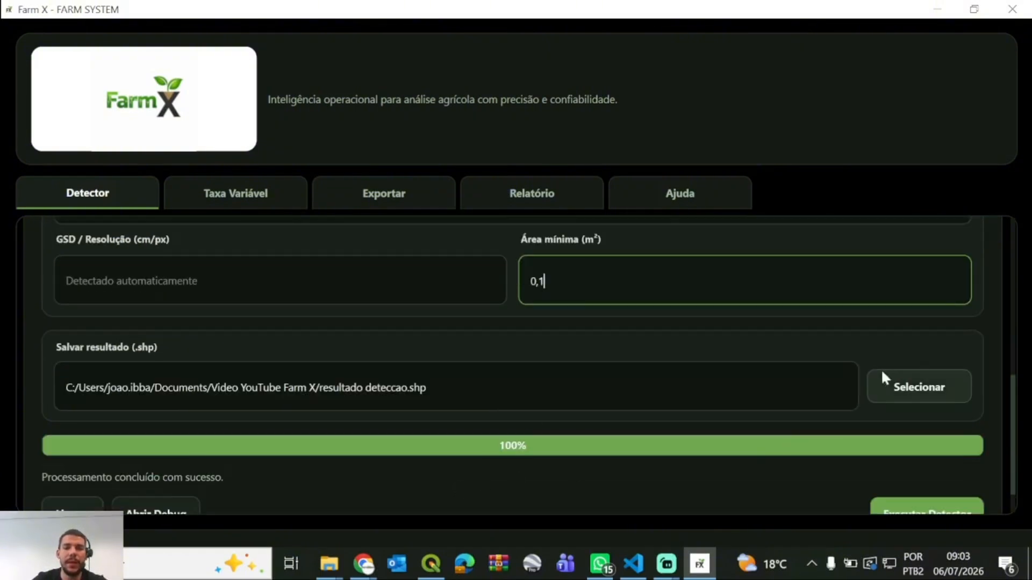
click(917, 392)
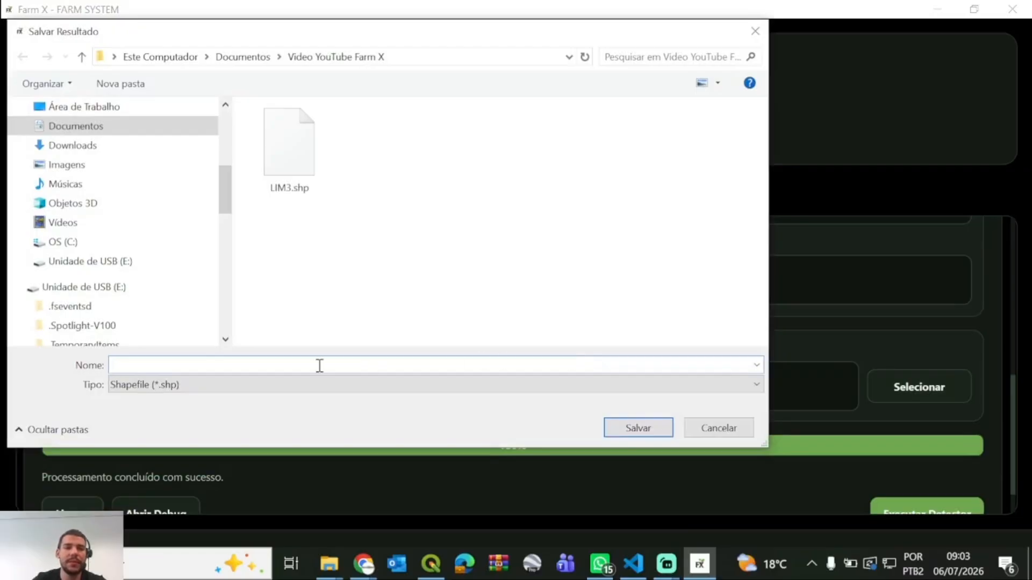
text(resultado FarmX)
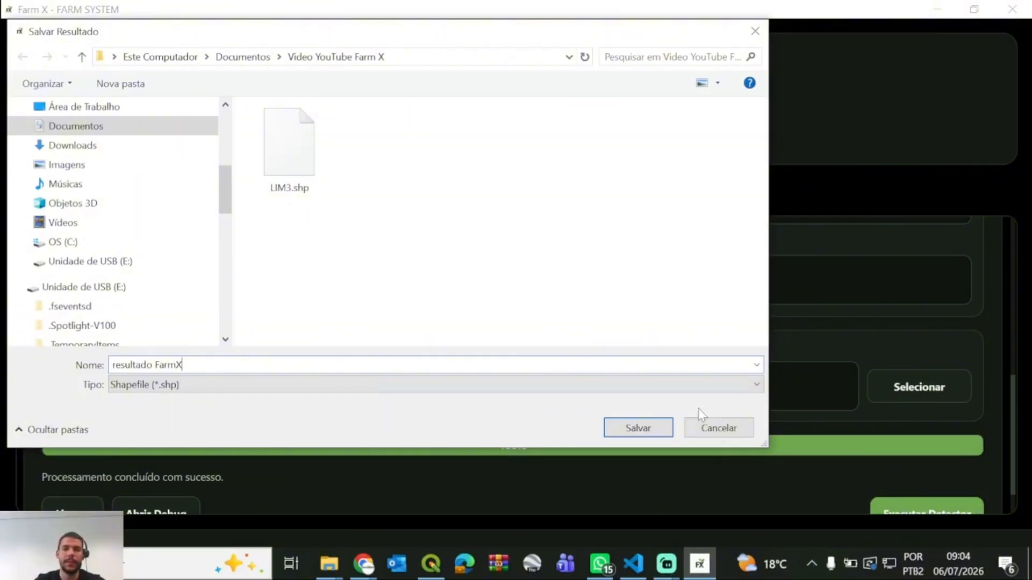
click(637, 428)
click(926, 476)
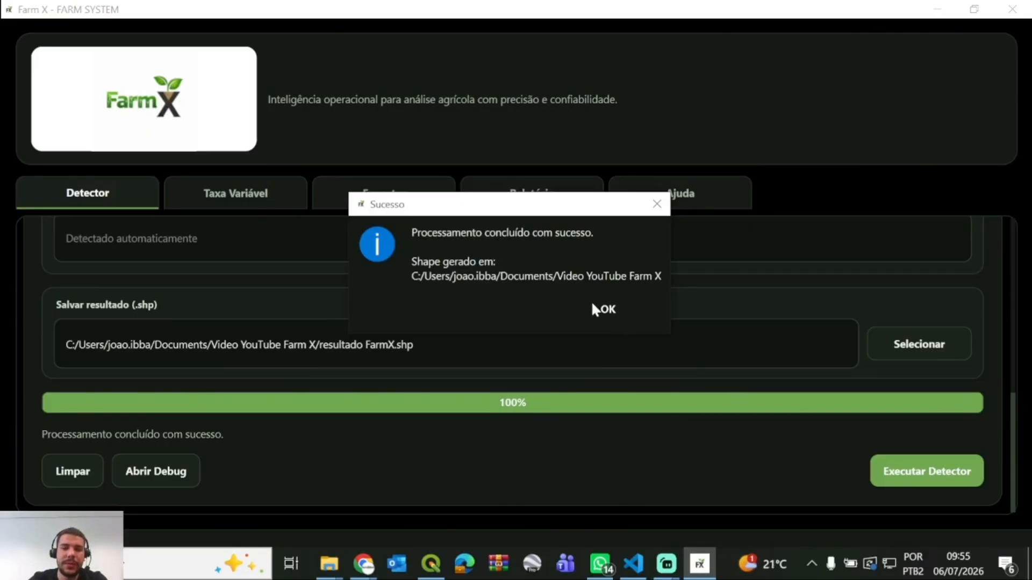
- Switch to File Explorer and load resultado FarmX.shp from the Video YouTube Farm X folder into the QGIS project
mouse_move(329, 563)
click(302, 511)
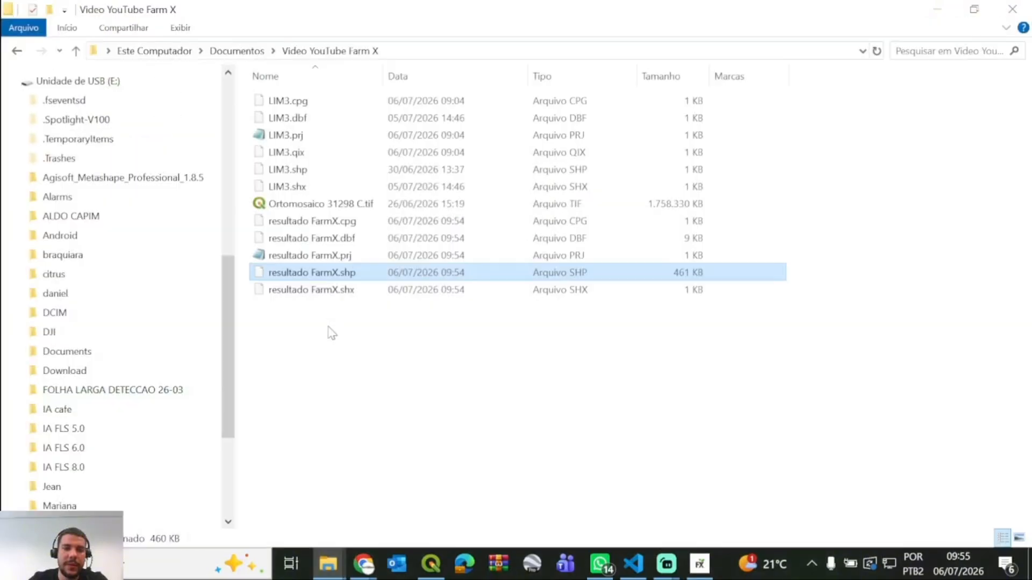
drag(387, 352, 348, 223)
click(329, 287)
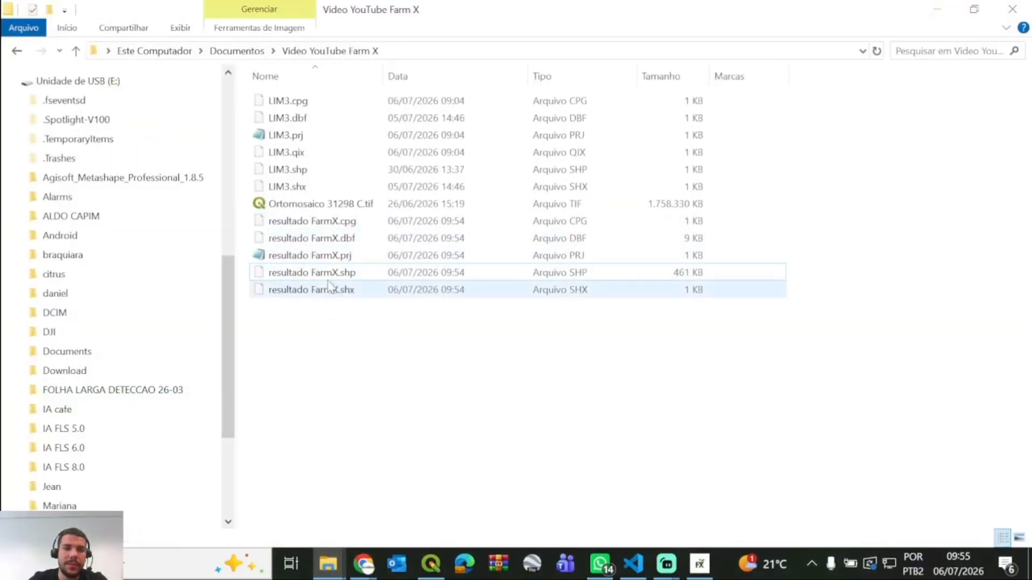
drag(322, 272, 506, 397)
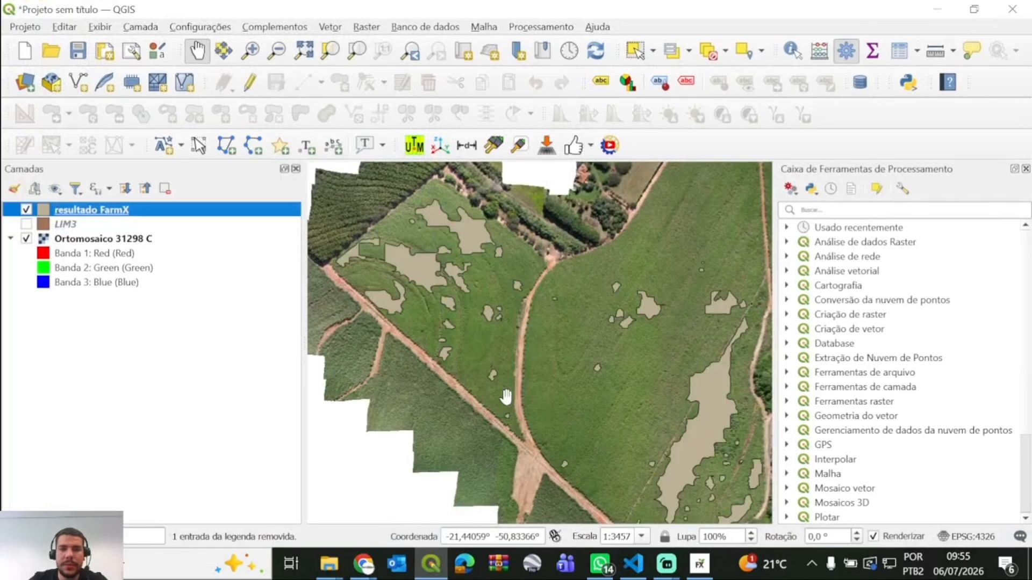
- Style the resultado FarmX layer with the preset red outline symbol so its polygons have no fill
drag(457, 288, 486, 308)
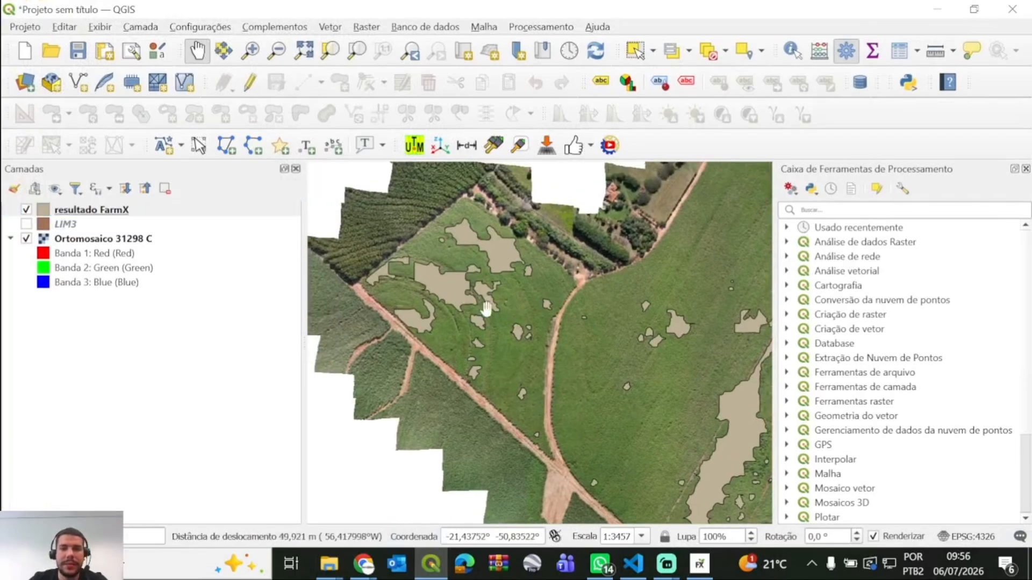
click(44, 216)
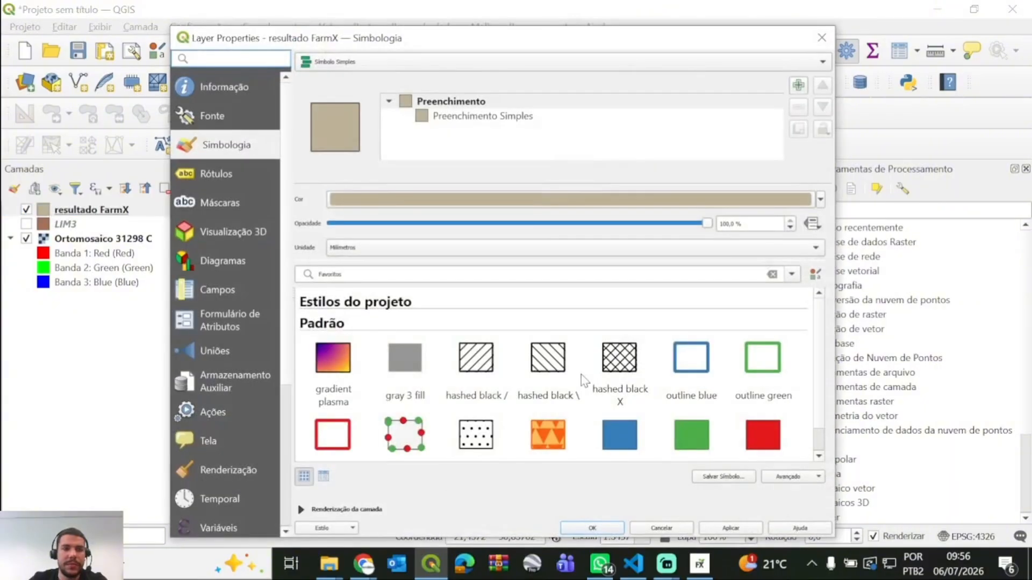
click(332, 435)
click(592, 528)
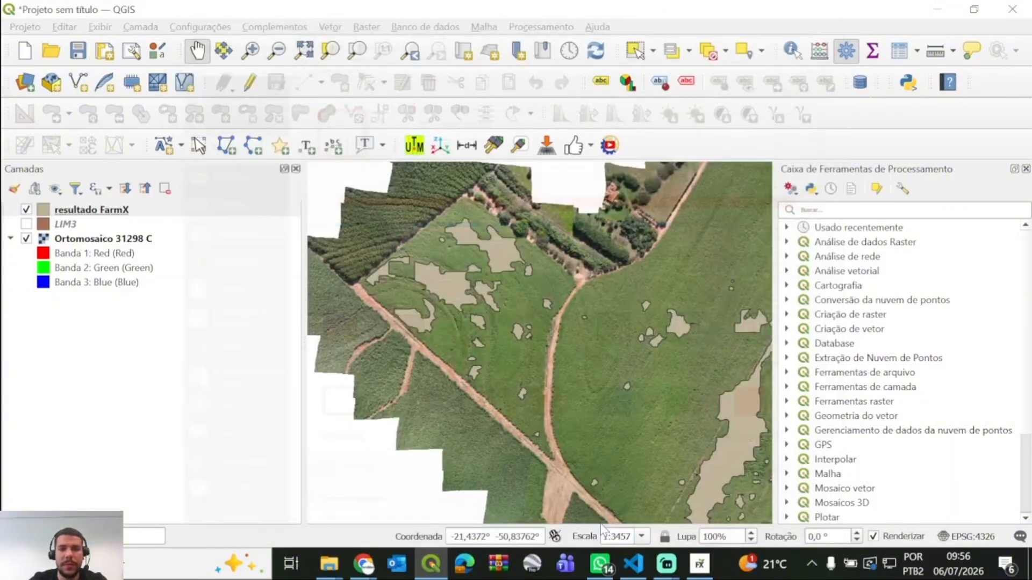
- Examine up close how the detection polygon near the dirt road junction follows the plants on the orthomosaic
drag(631, 444, 533, 308)
scroll(445, 267, up, 1)
scroll(532, 397, up, 3)
scroll(497, 320, down, 1)
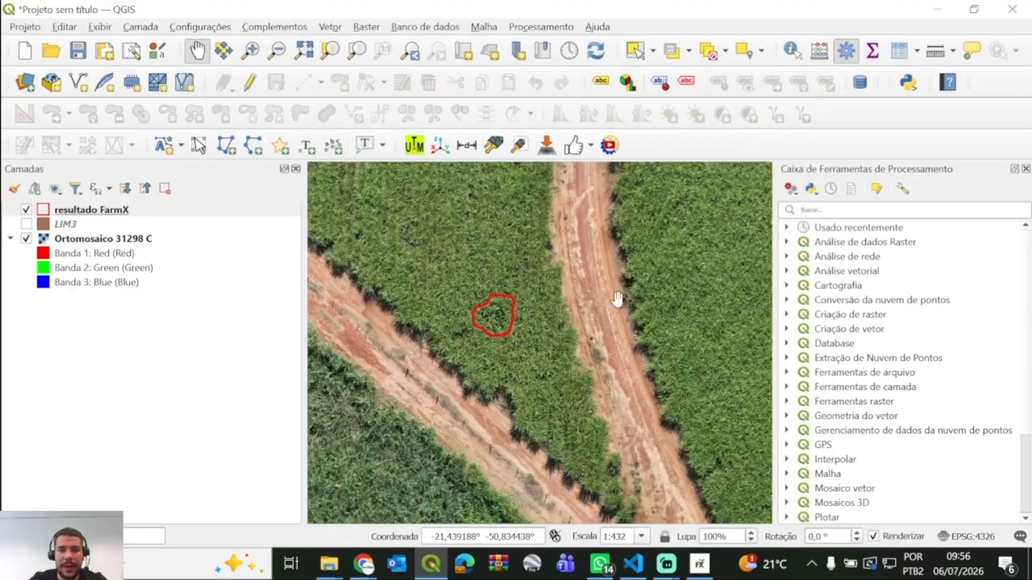
drag(617, 299, 452, 387)
scroll(461, 385, up, 3)
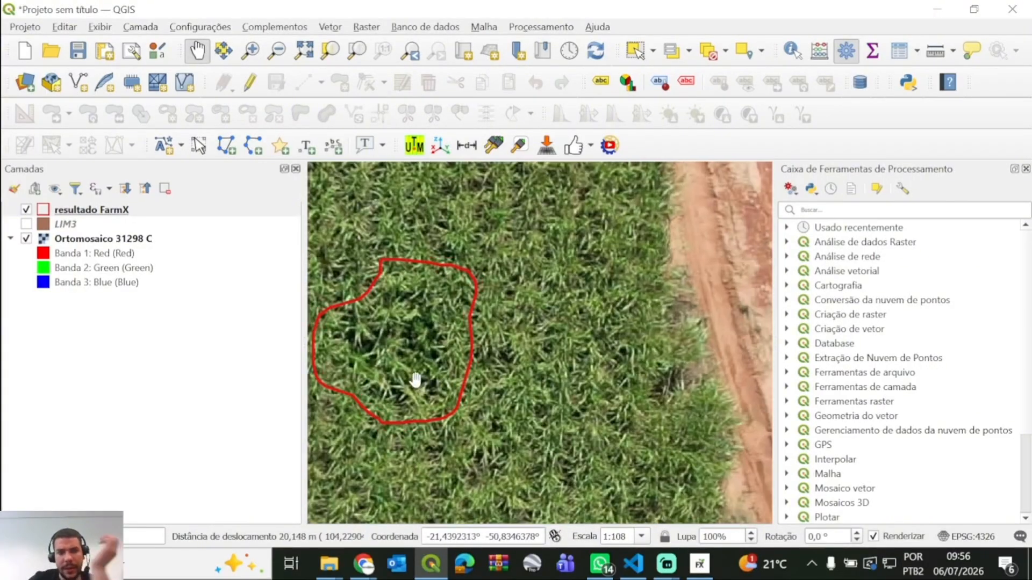
scroll(492, 366, down, 1)
drag(428, 295, 518, 329)
scroll(490, 316, up, 1)
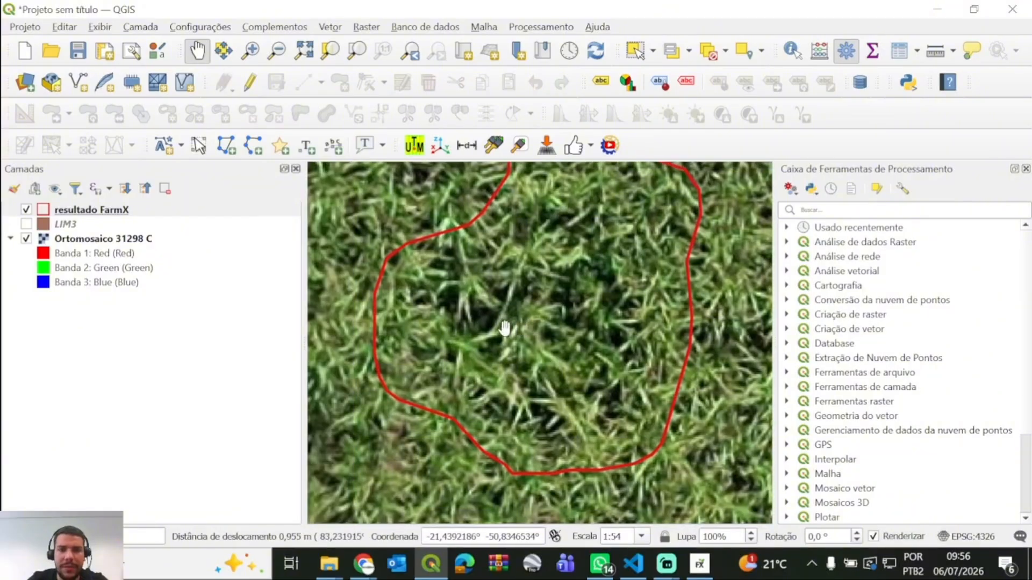
- Inspect another isolated detection polygon farther into the field and compare its outline with the vegetation inside
scroll(536, 332, down, 1)
scroll(515, 325, down, 1)
drag(654, 262, 486, 353)
scroll(487, 353, down, 2)
drag(571, 312, 491, 381)
drag(611, 298, 483, 378)
scroll(613, 326, up, 3)
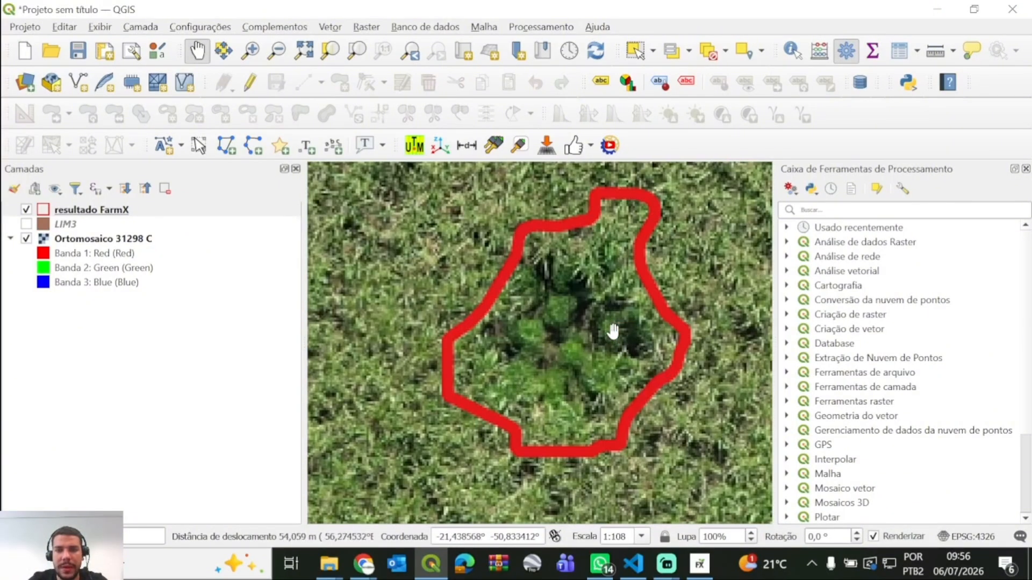
scroll(579, 329, down, 1)
scroll(579, 329, down, 1)
- Review the layer information of Ortomosaico 31298 C, including its dimensions and pixel size
right_click(89, 239)
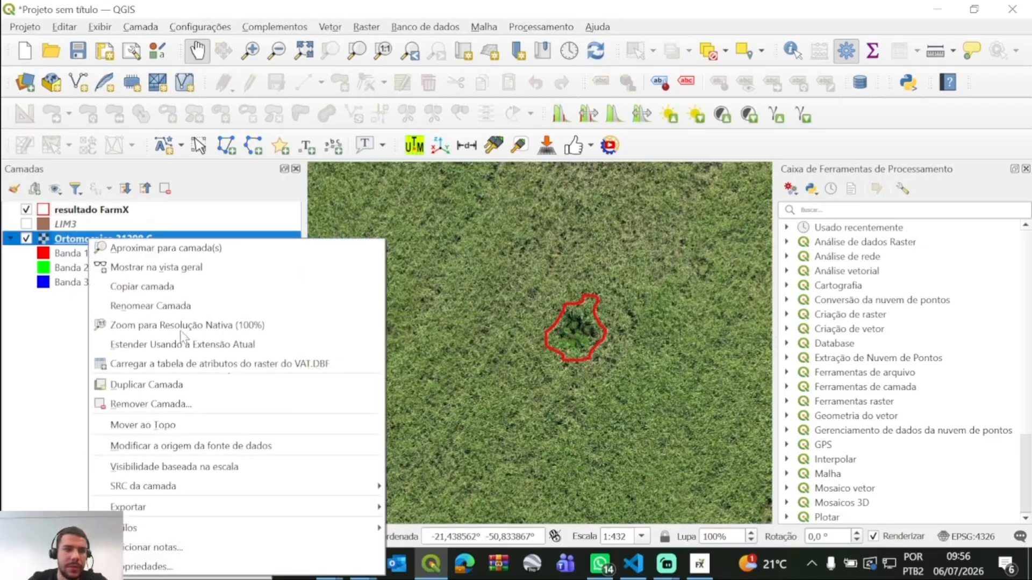
click(162, 565)
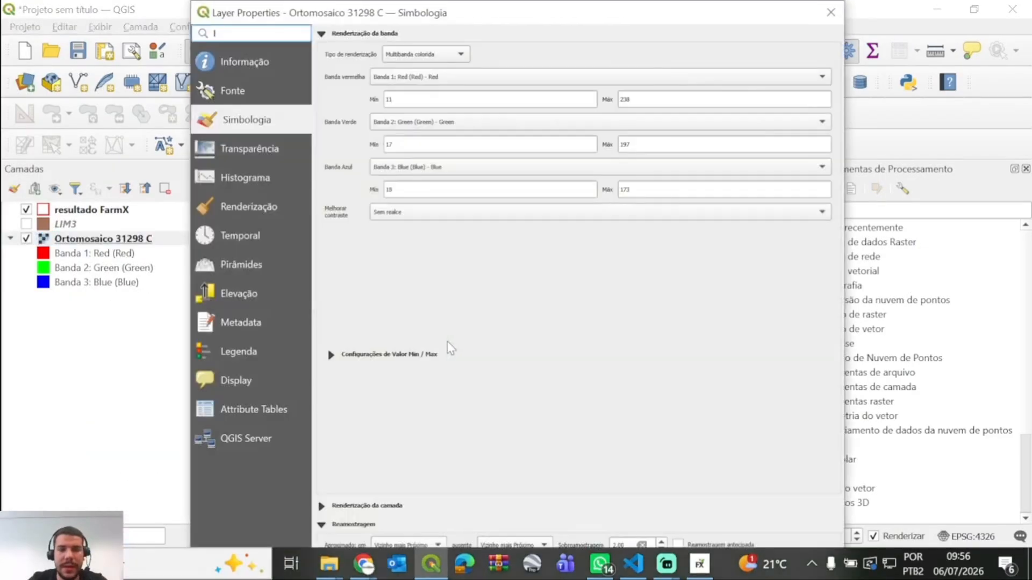
click(245, 62)
scroll(536, 407, down, 15)
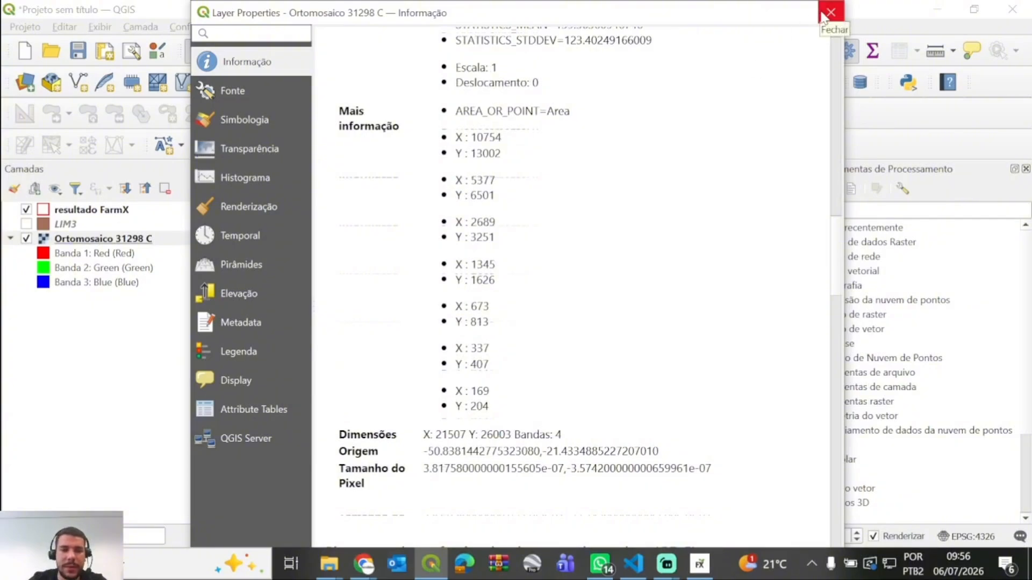
click(831, 13)
- Examine the cluster of detections in mid-field and a small round detection closer to the field's lower edge
drag(661, 260, 485, 412)
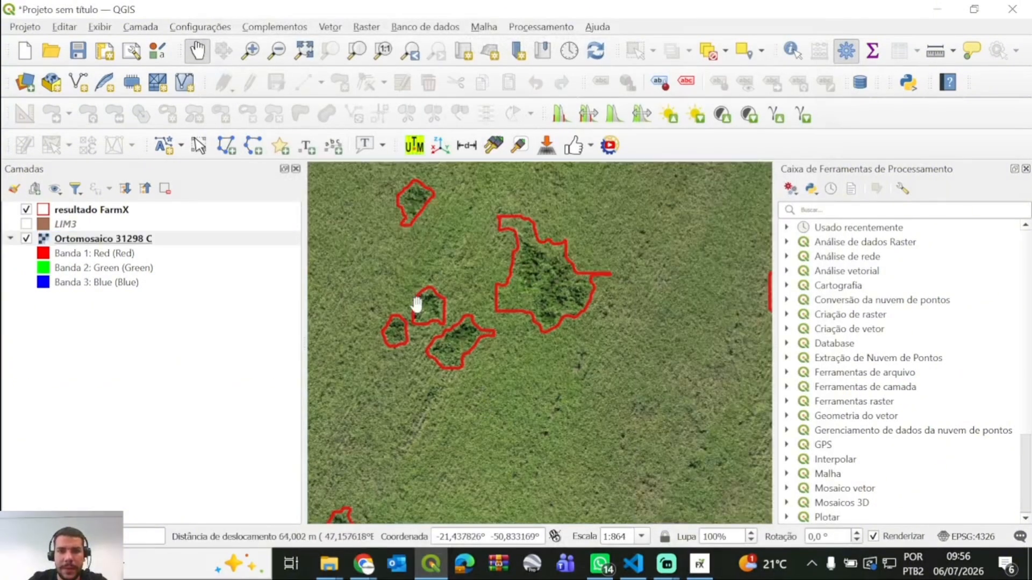
scroll(418, 305, up, 2)
scroll(464, 326, down, 2)
drag(521, 299, 558, 304)
scroll(522, 386, down, 2)
scroll(510, 349, up, 3)
scroll(597, 398, up, 2)
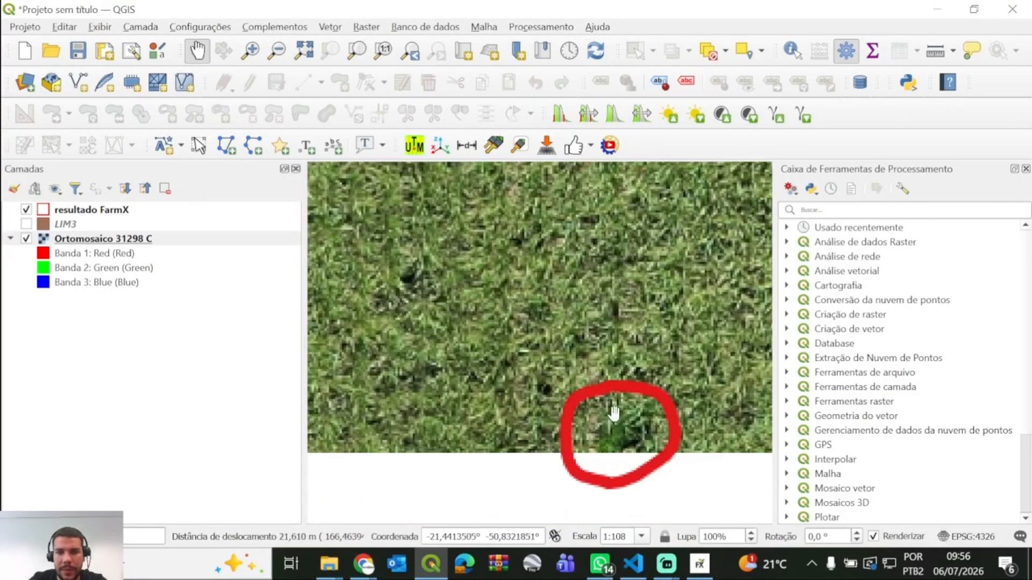
- Inspect the triangular detection beside the dirt road for a possible false positive
drag(618, 421, 576, 341)
scroll(591, 371, down, 2)
drag(633, 394, 519, 261)
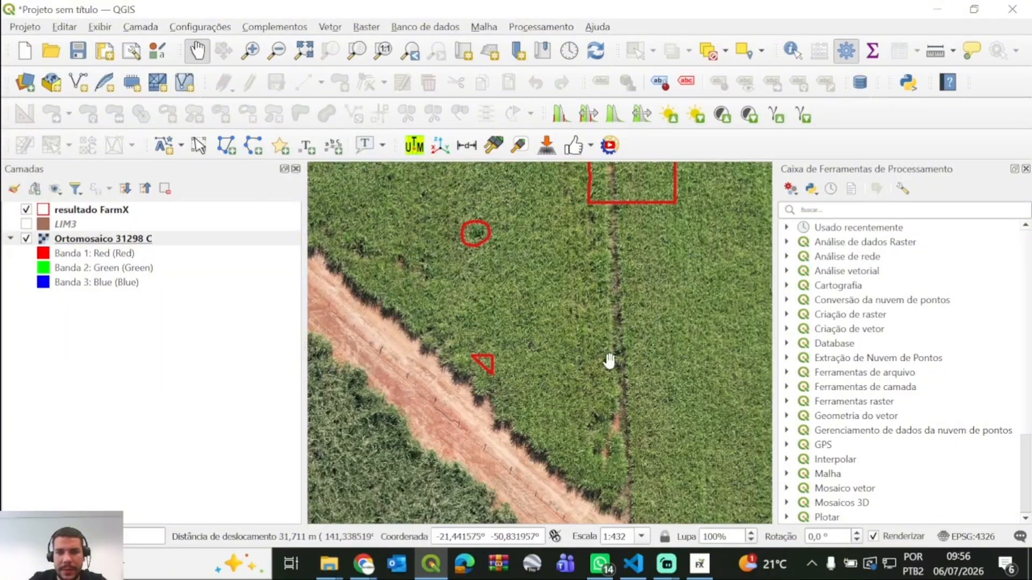
drag(610, 362, 655, 415)
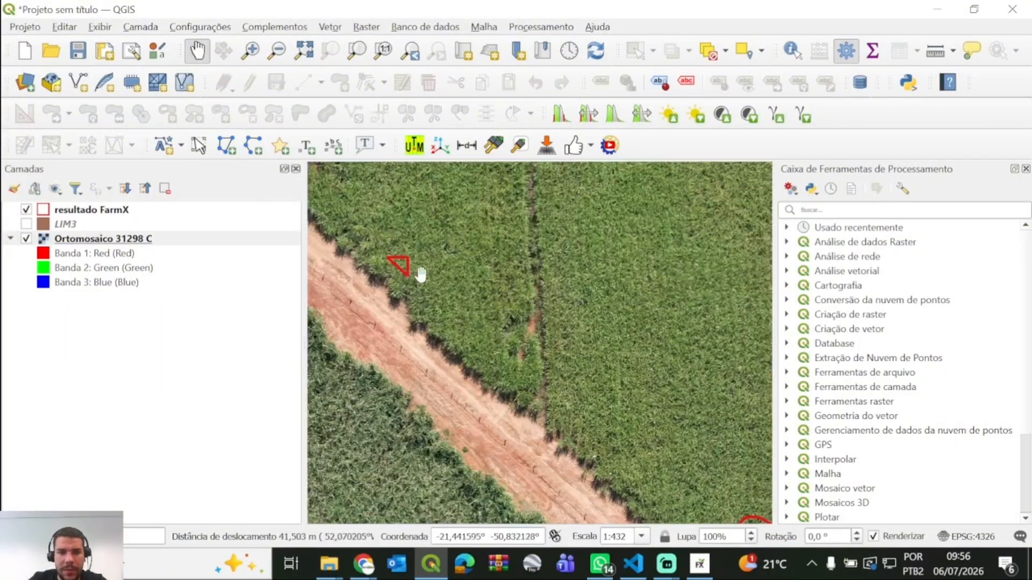
scroll(399, 273, up, 2)
drag(400, 273, 456, 354)
scroll(474, 313, up, 1)
drag(474, 314, 499, 342)
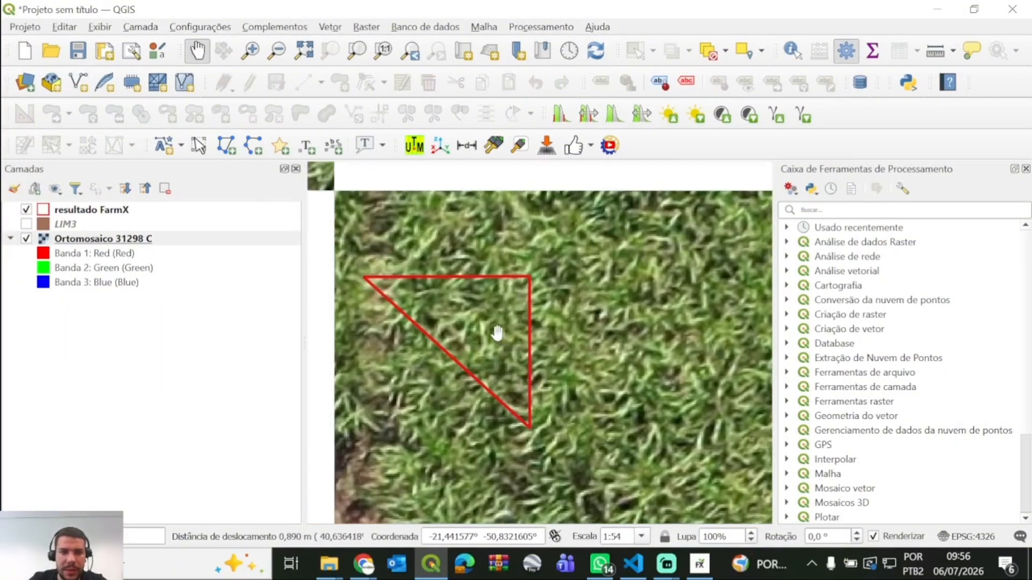
- Put the resultado FarmX layer into edit mode and delete the triangular polygon beside the dirt road
click(91, 211)
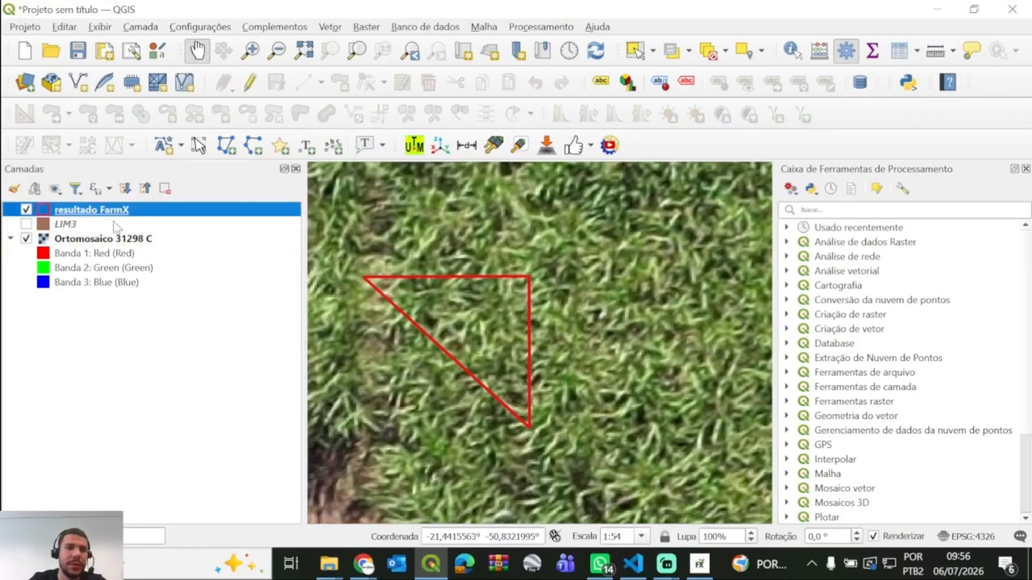
click(250, 82)
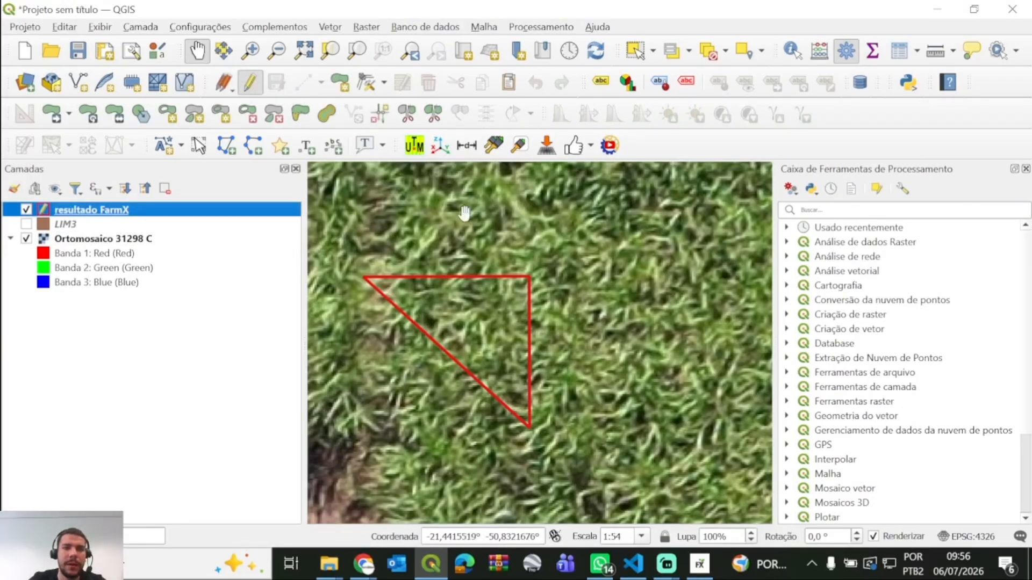
click(635, 51)
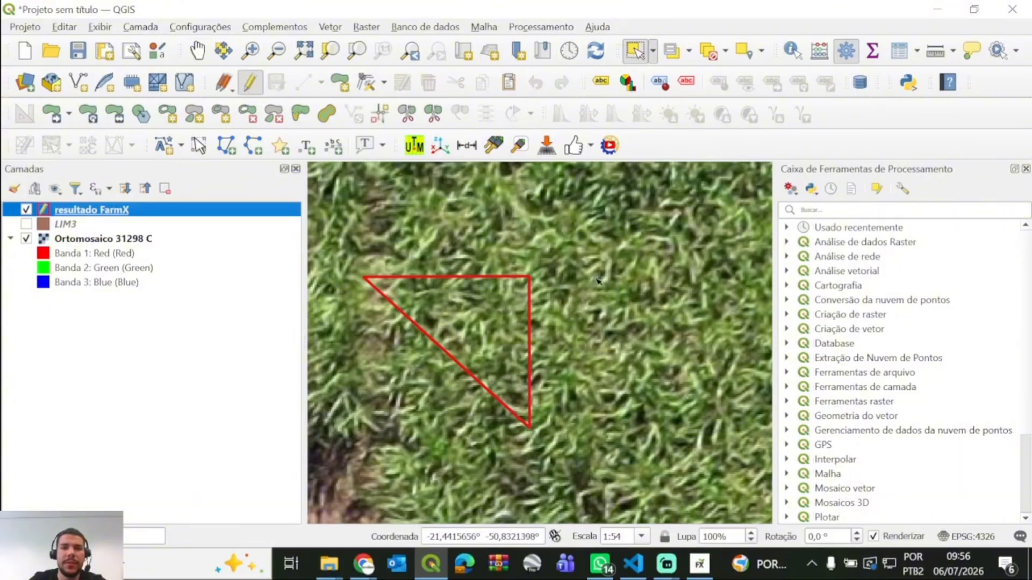
click(454, 322)
click(429, 83)
scroll(621, 350, down, 2)
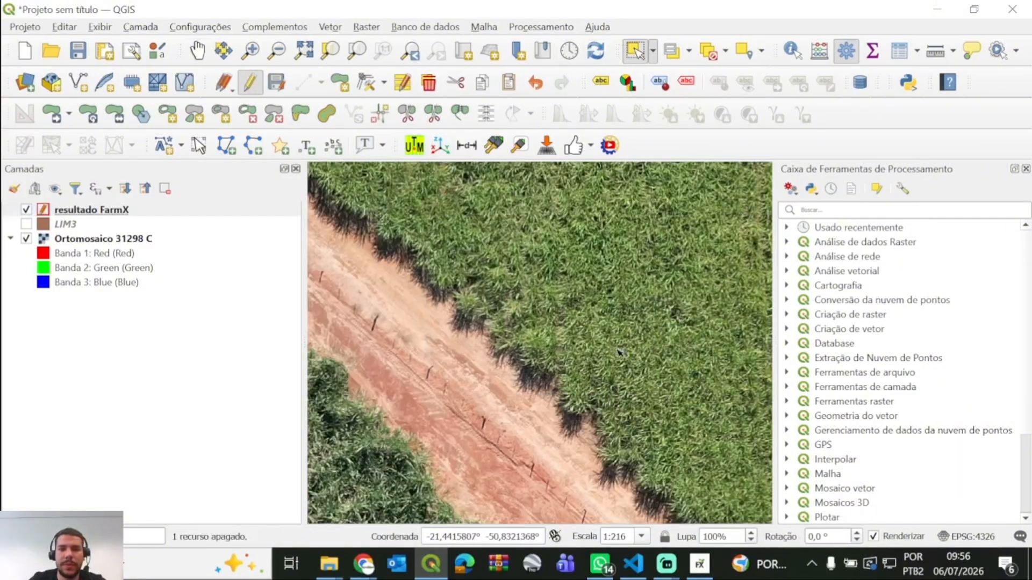
- Examine the detection polygon in the field's corner where the two dirt roads meet
click(197, 51)
drag(575, 380, 342, 232)
drag(671, 463, 554, 289)
scroll(553, 290, down, 1)
drag(614, 385, 541, 318)
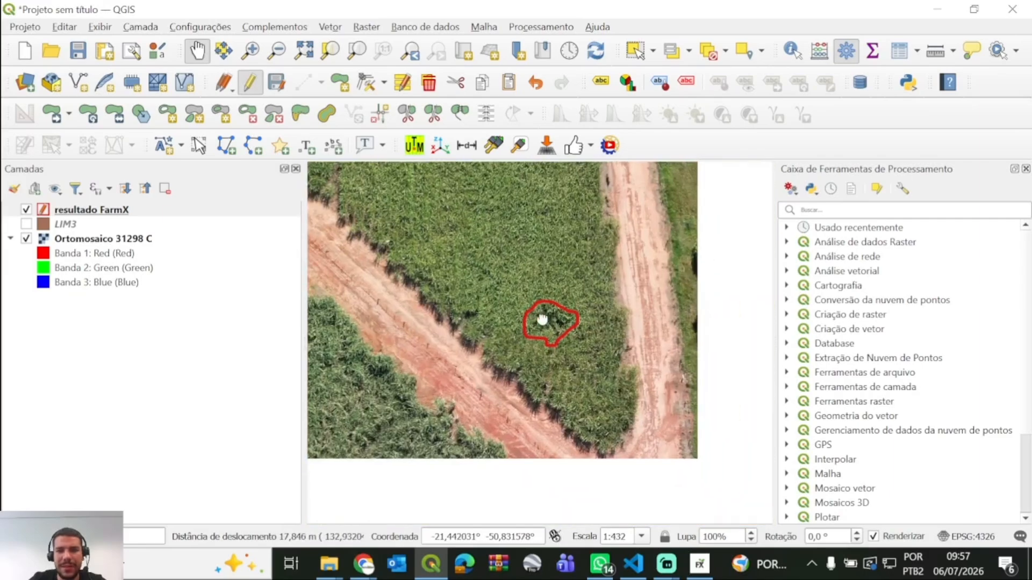
scroll(550, 326, up, 2)
scroll(572, 329, down, 1)
scroll(572, 322, up, 1)
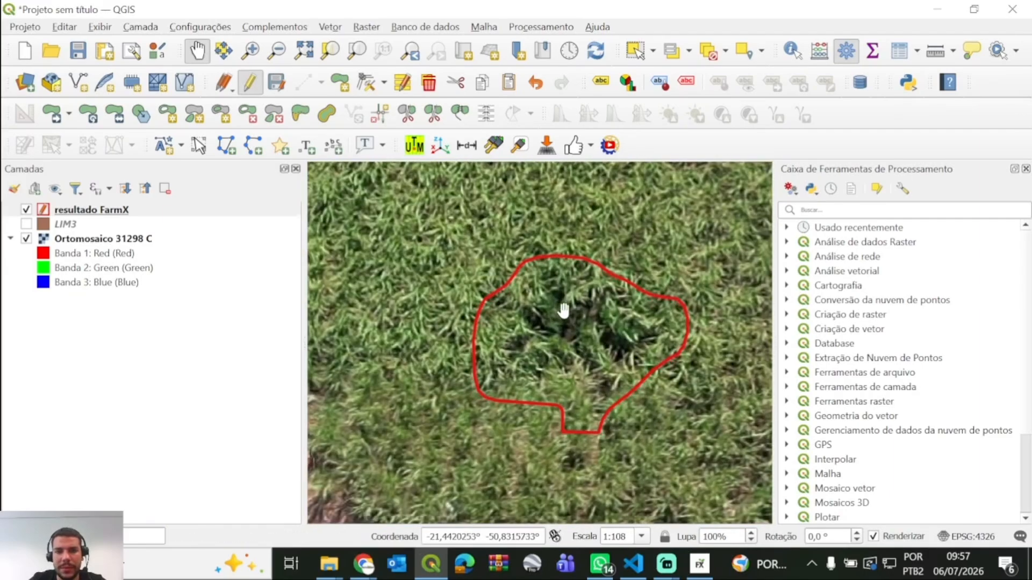
- Inspect the small bulb-shaped detection below the round one and check the vegetation within its outline
scroll(556, 342, down, 3)
drag(578, 341, 592, 410)
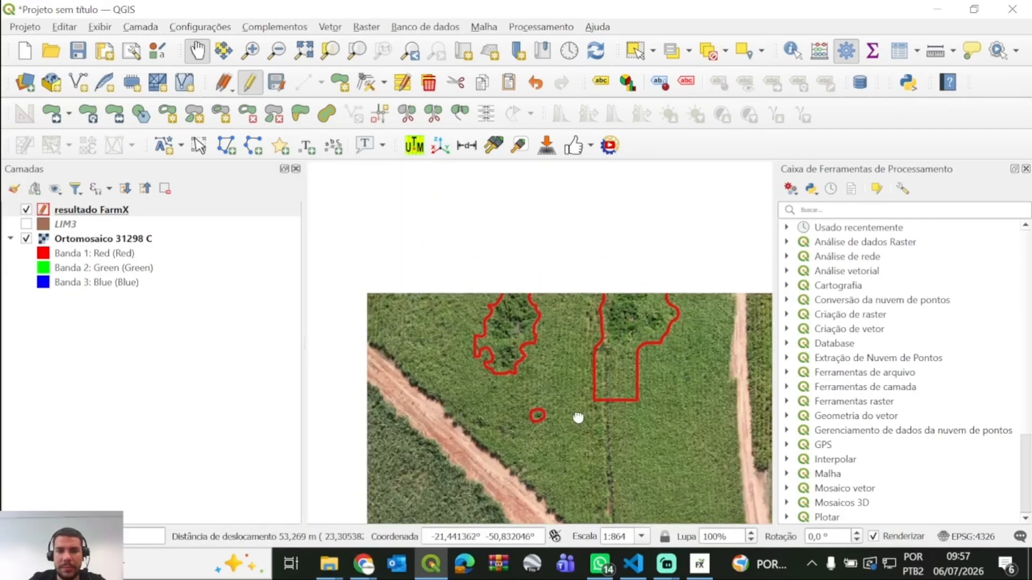
drag(523, 337, 567, 457)
scroll(461, 379, up, 3)
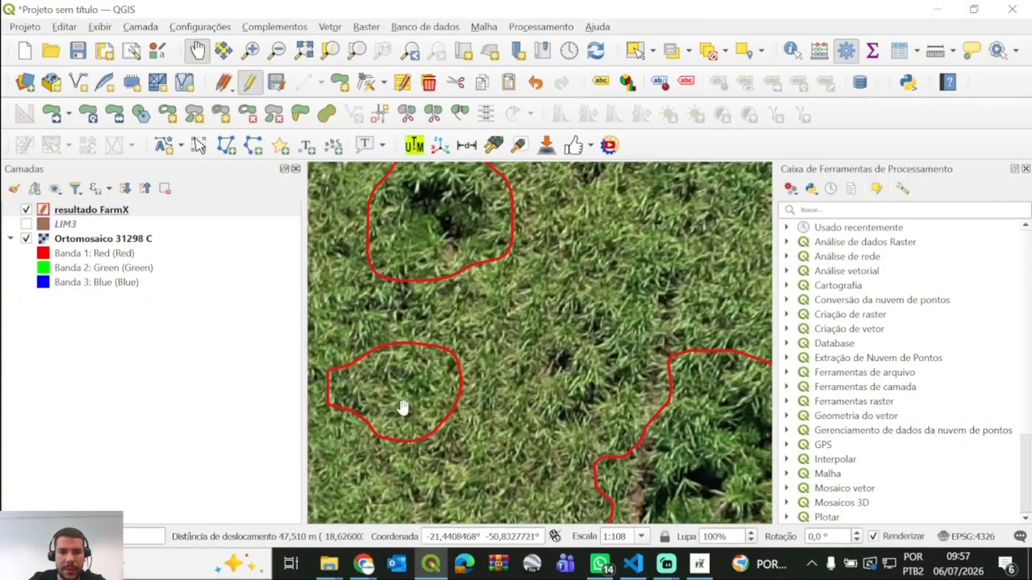
scroll(414, 393, up, 2)
drag(407, 385, 543, 375)
scroll(562, 379, down, 1)
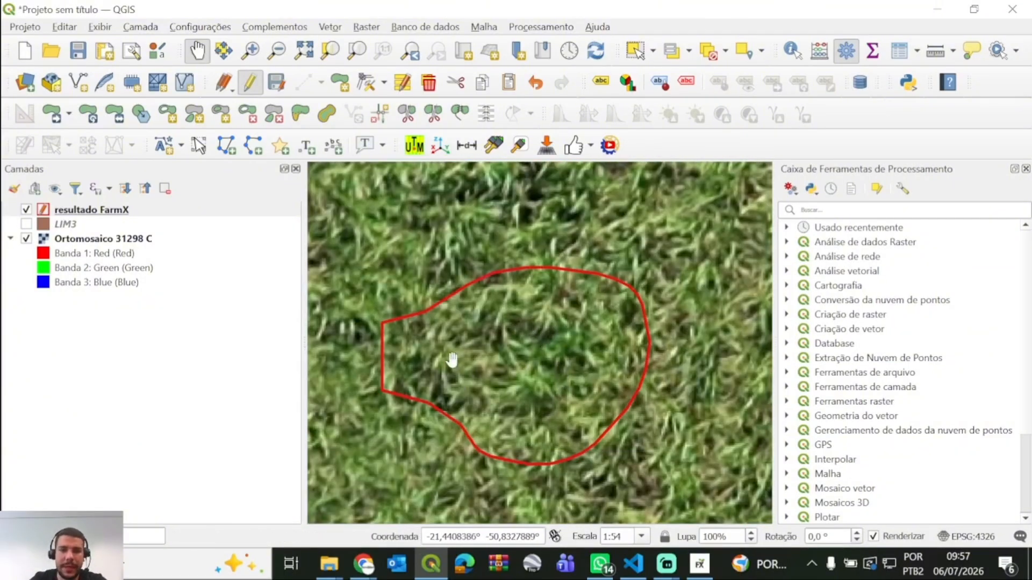
scroll(557, 349, up, 1)
scroll(480, 324, down, 1)
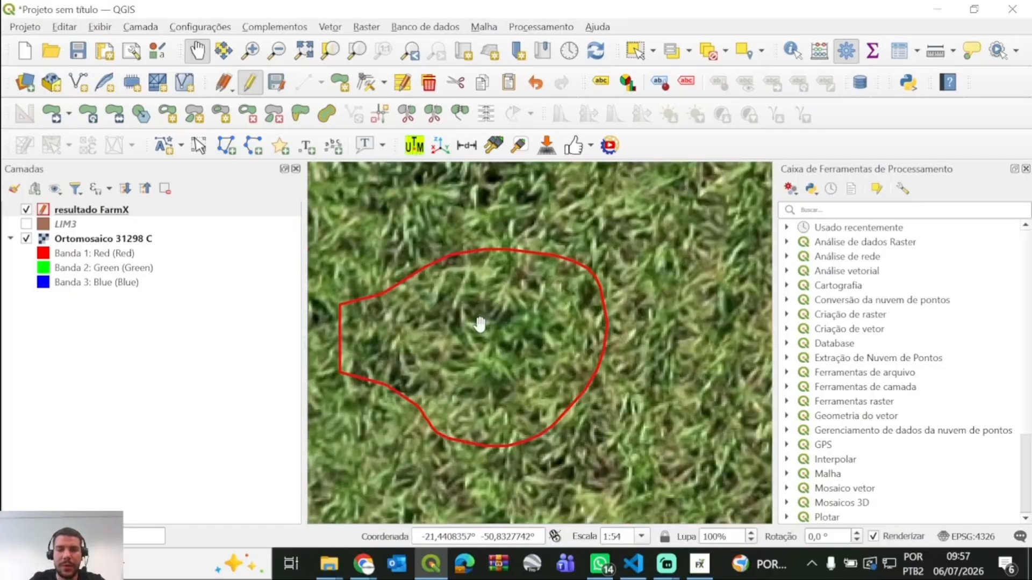
- Review how the remaining detection polygons are distributed across the whole field
scroll(480, 324, down, 2)
drag(489, 338, 597, 419)
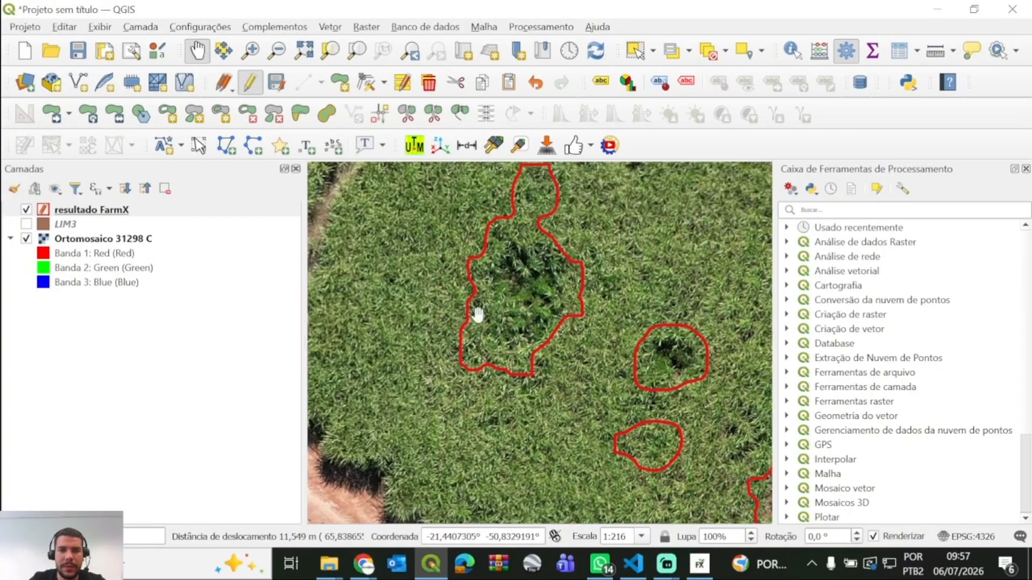
scroll(478, 314, down, 3)
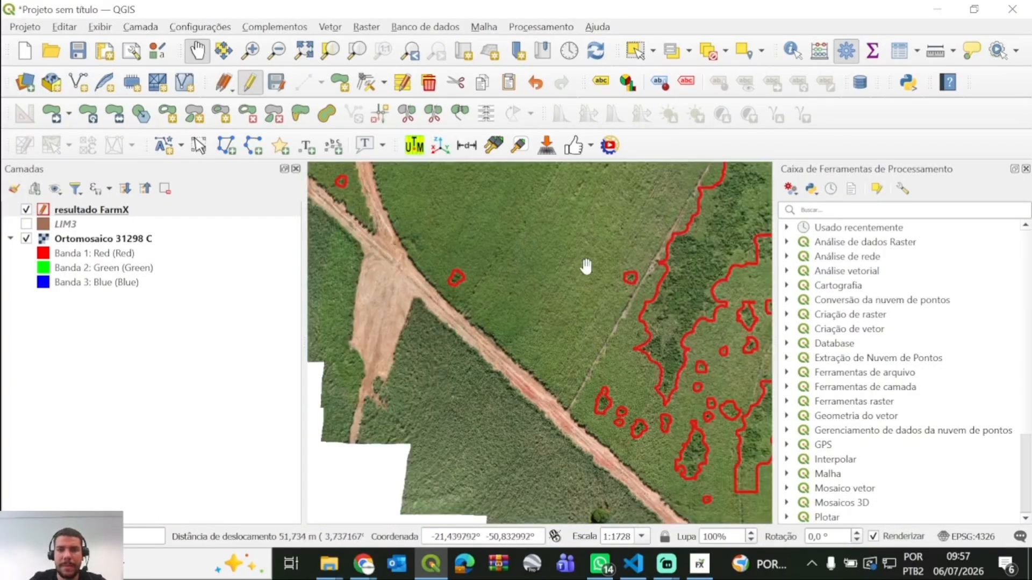
drag(578, 213, 576, 392)
scroll(578, 394, down, 1)
scroll(626, 388, down, 1)
scroll(625, 386, up, 1)
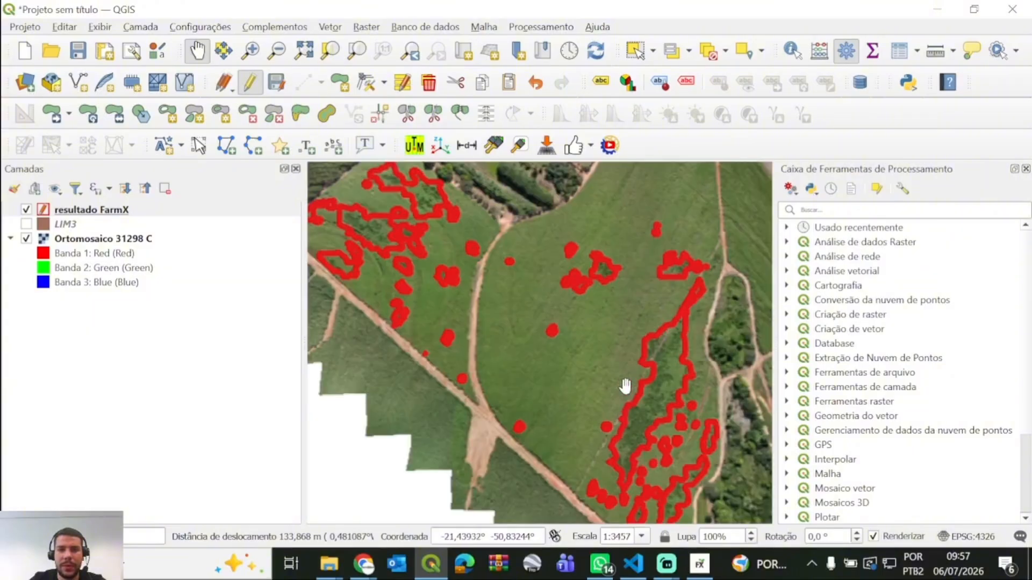
- Look through the FARM SYSTEM group in the processing toolbox, including its PLANTAS DANINHAS tools, alongside the detection map
drag(647, 394, 622, 369)
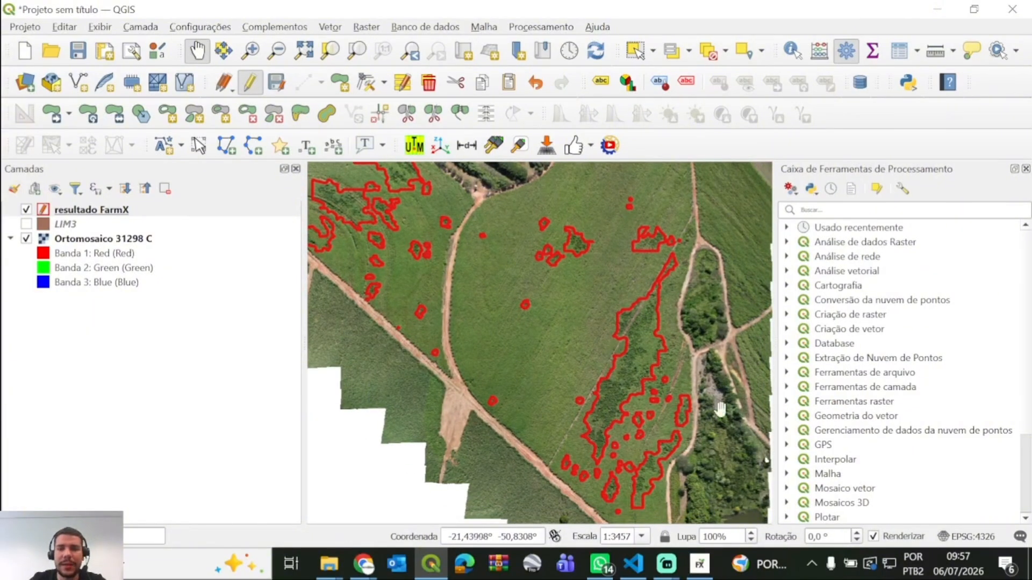
drag(499, 314, 564, 385)
scroll(865, 440, down, 3)
click(788, 488)
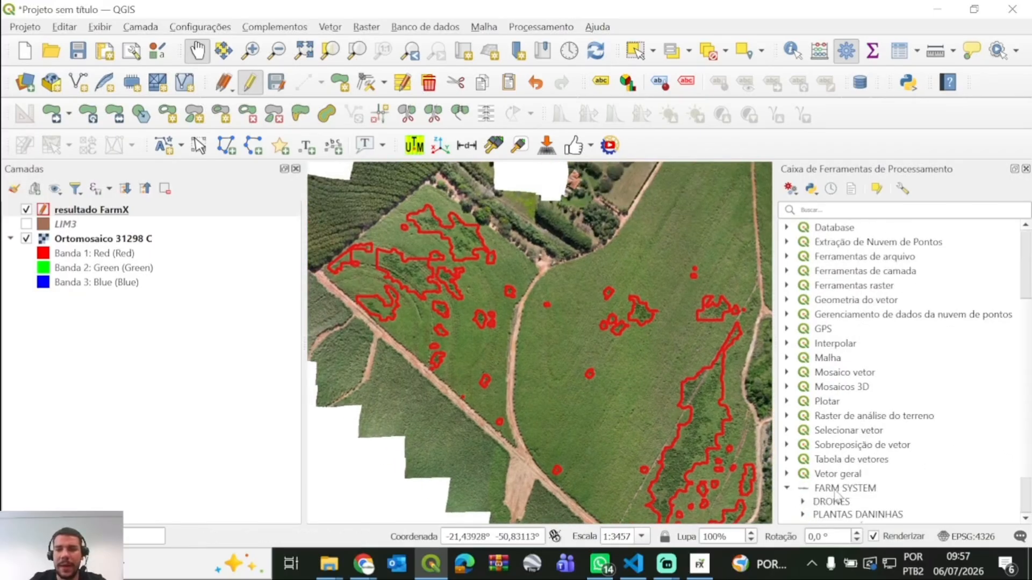
scroll(835, 494, down, 2)
click(803, 457)
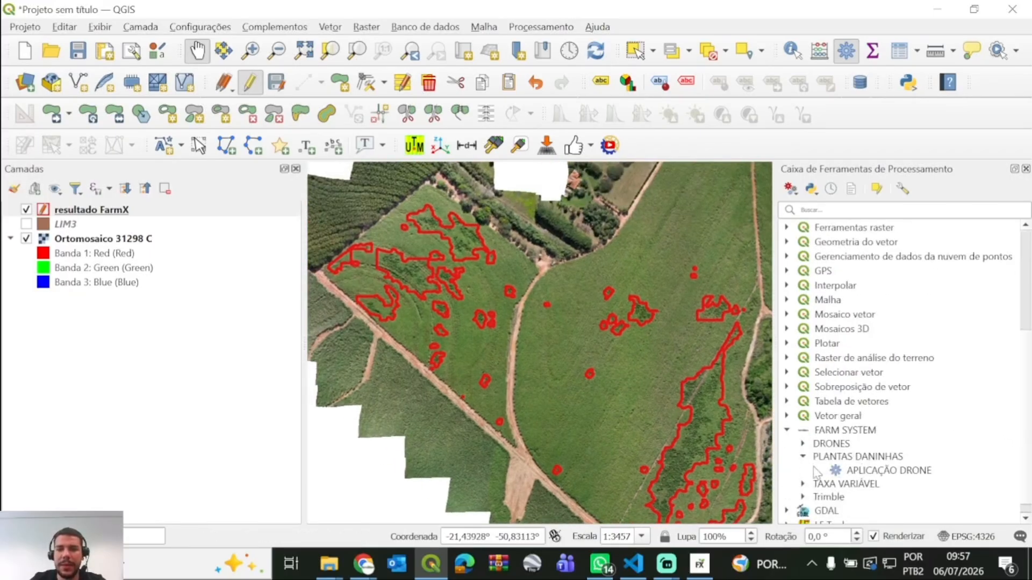
click(804, 457)
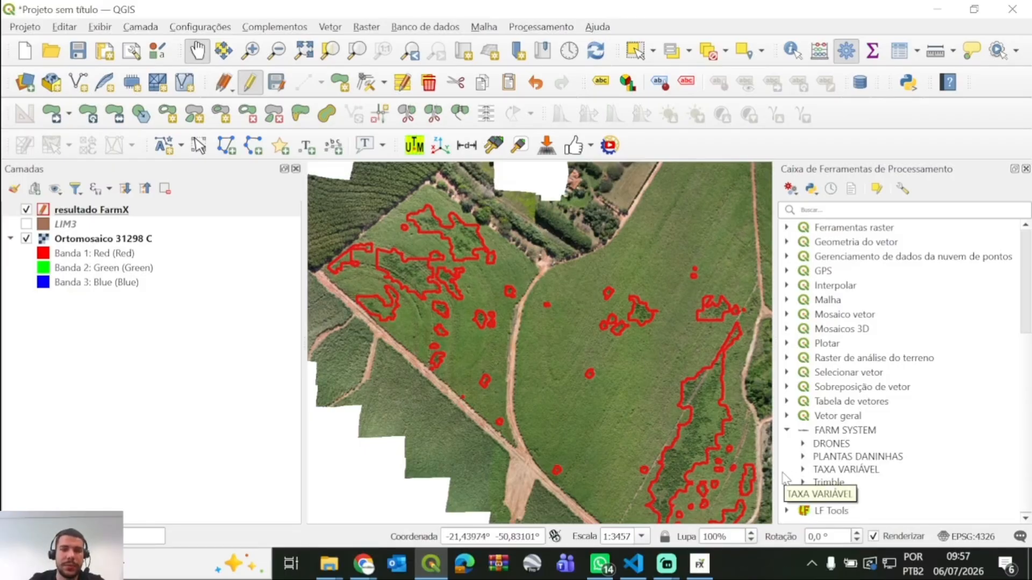
drag(591, 371, 527, 341)
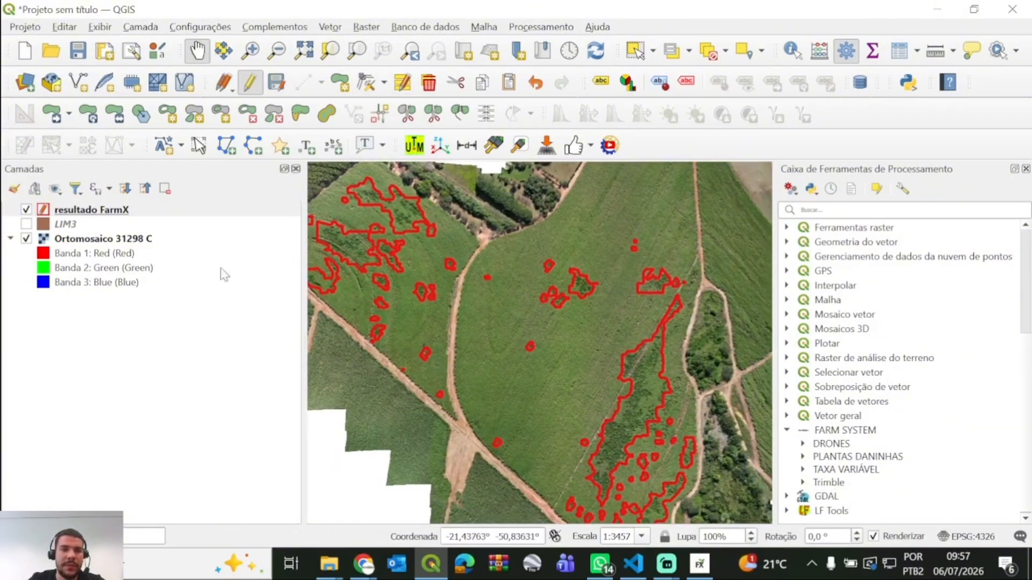
- End editing of the resultado FarmX layer, then switch to Farm X, dismiss the Detector message and open Taxa Variável
click(249, 82)
click(494, 295)
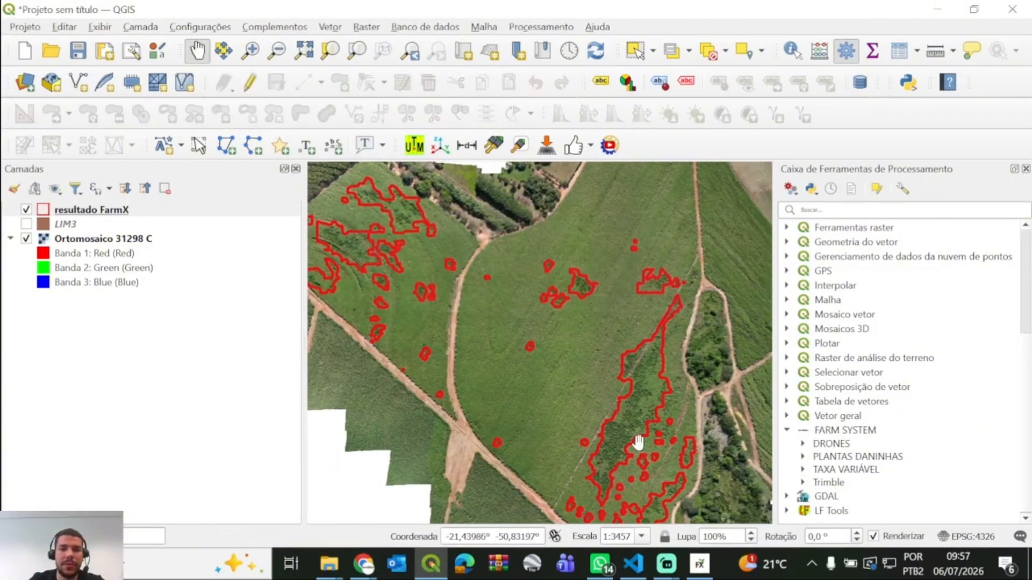
click(699, 563)
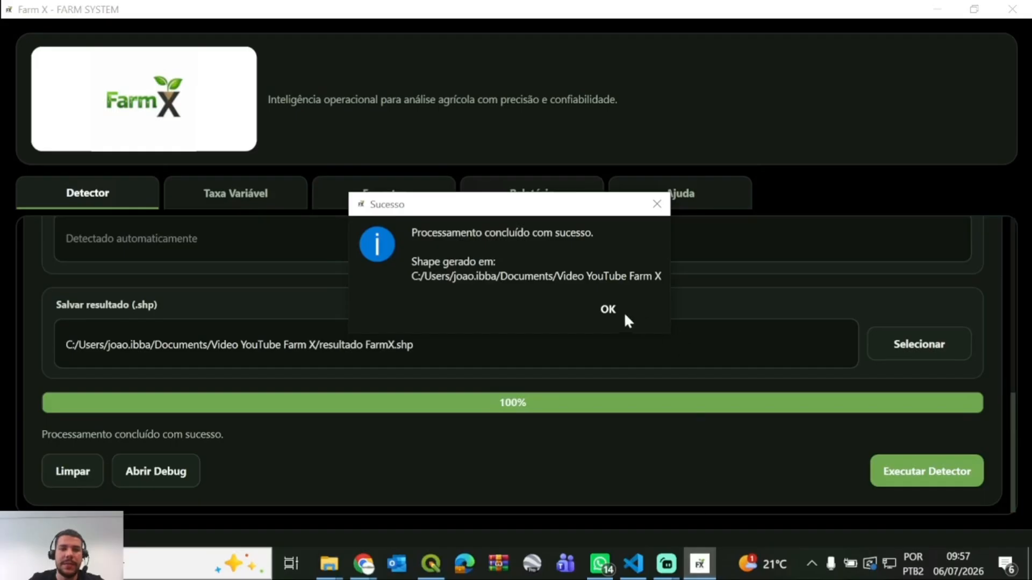
click(608, 307)
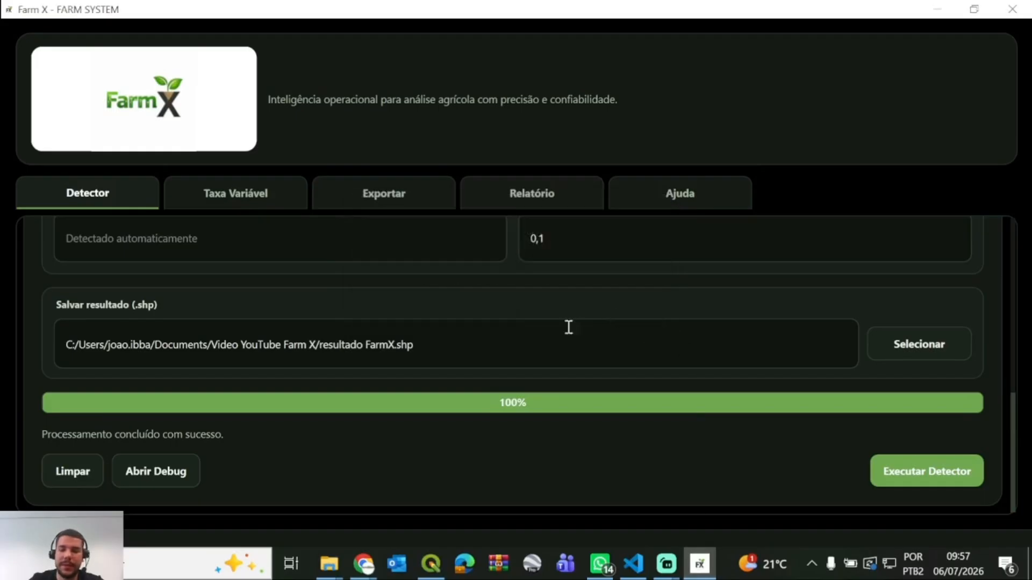
click(221, 197)
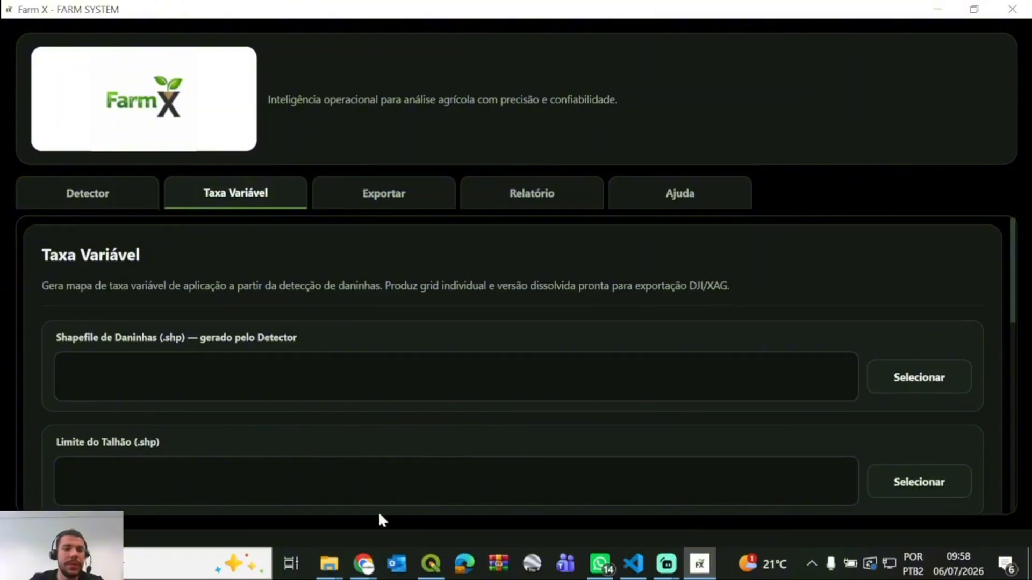
- In QGIS, hide and show the resultado FarmX layer to compare the detections with the orthomosaic
click(431, 563)
click(25, 211)
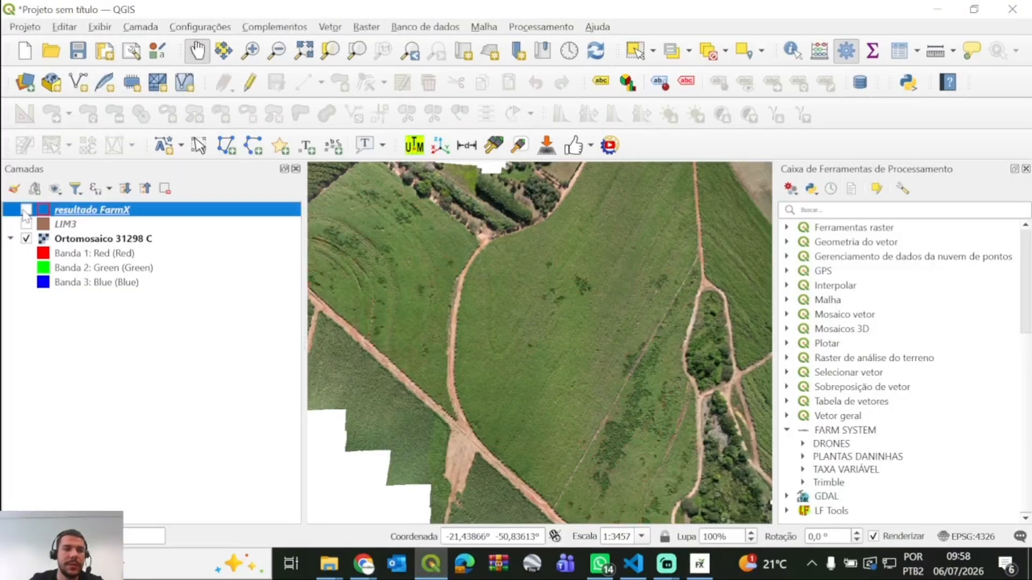
click(25, 212)
- Back in Farm X, load resultado FarmX.shp as the weed shapefile for Taxa Variável
click(699, 564)
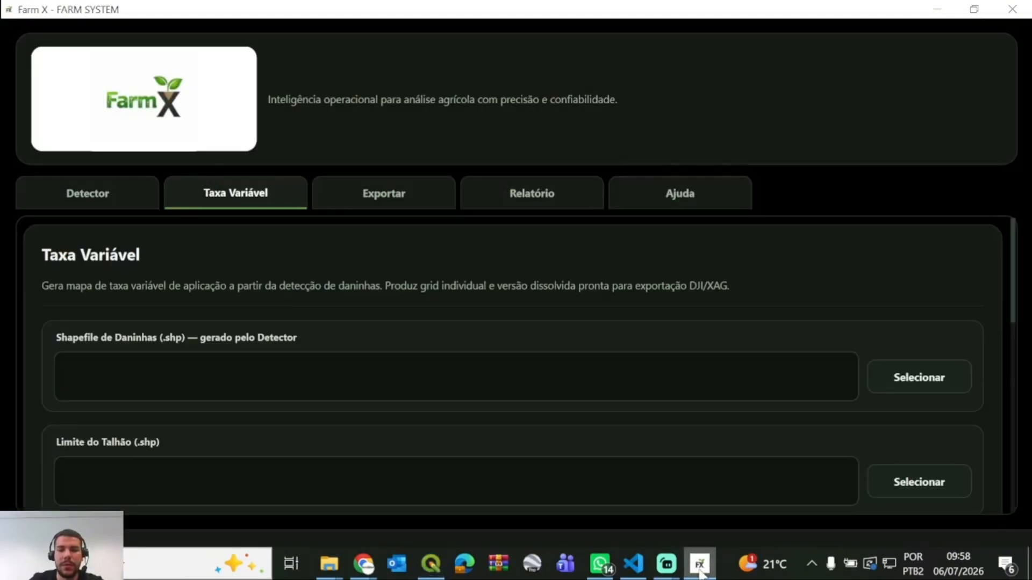
click(908, 376)
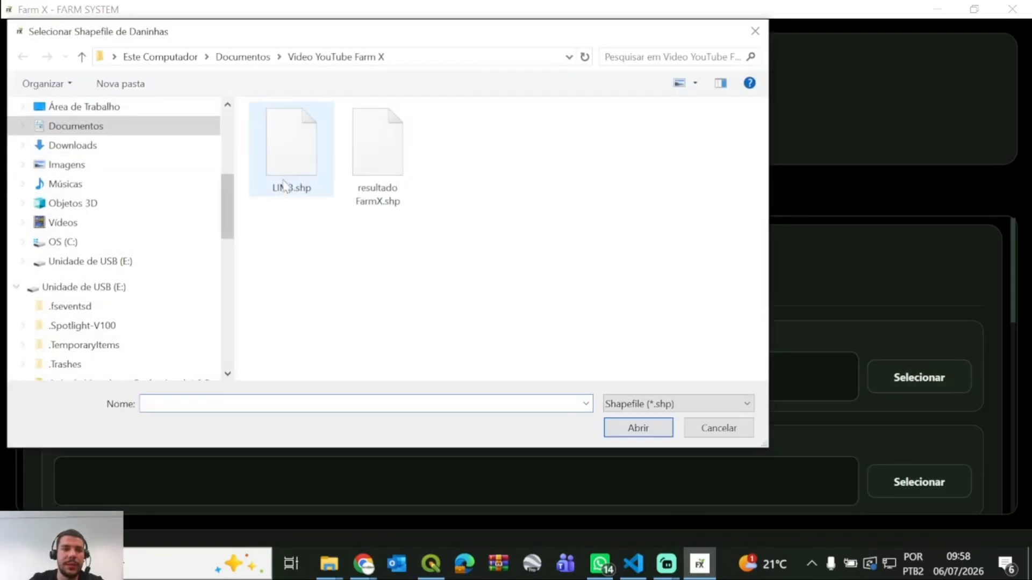
click(378, 160)
click(666, 431)
- Load LIM3.shp as the field boundary (Limite do Talhão) for the variable-rate map
scroll(294, 444, down, 1)
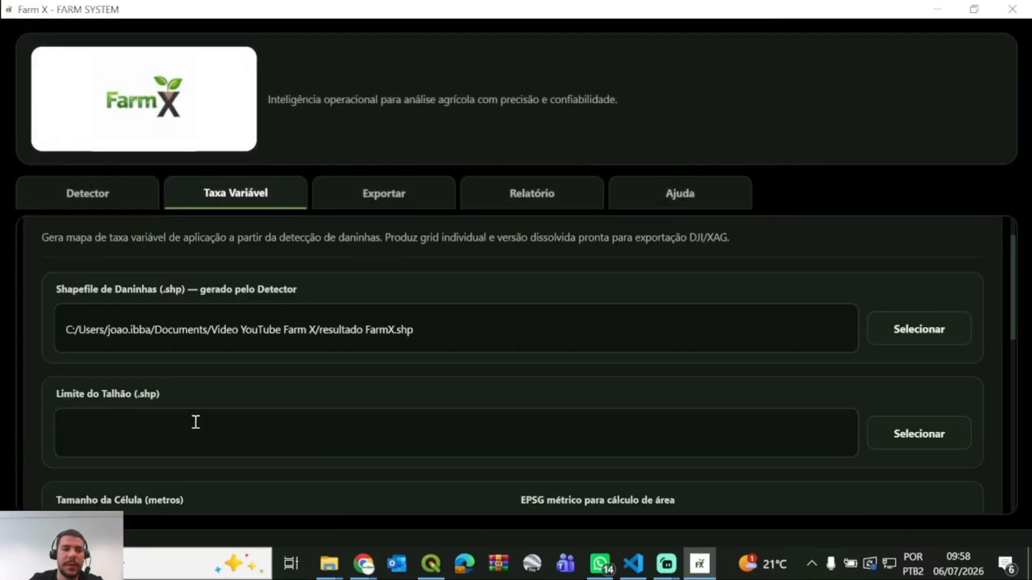
click(945, 436)
click(280, 139)
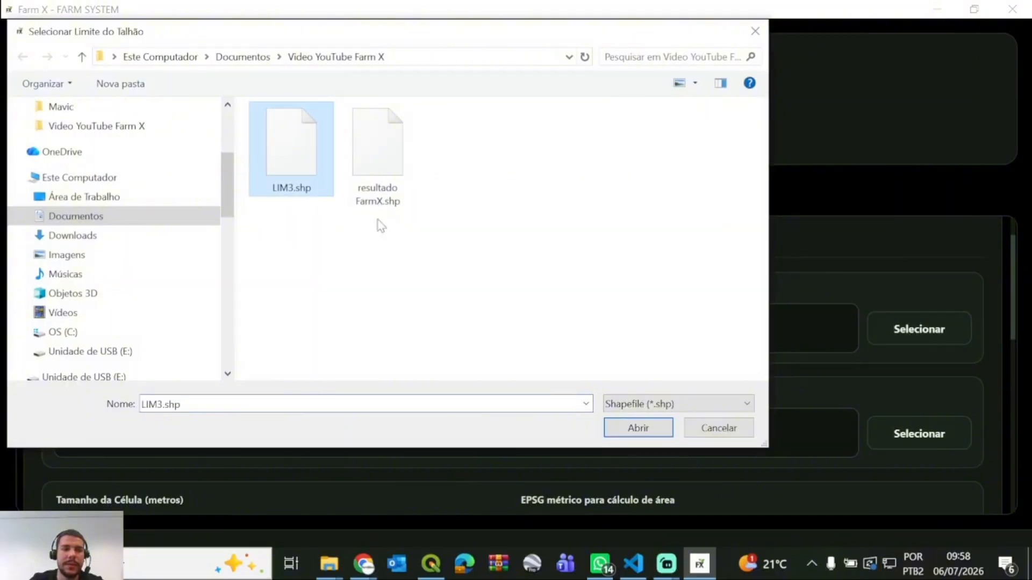
click(645, 429)
- Set the application rate for areas with weeds (Taxa COM daninha) to 10 L/ha
scroll(484, 419, down, 1)
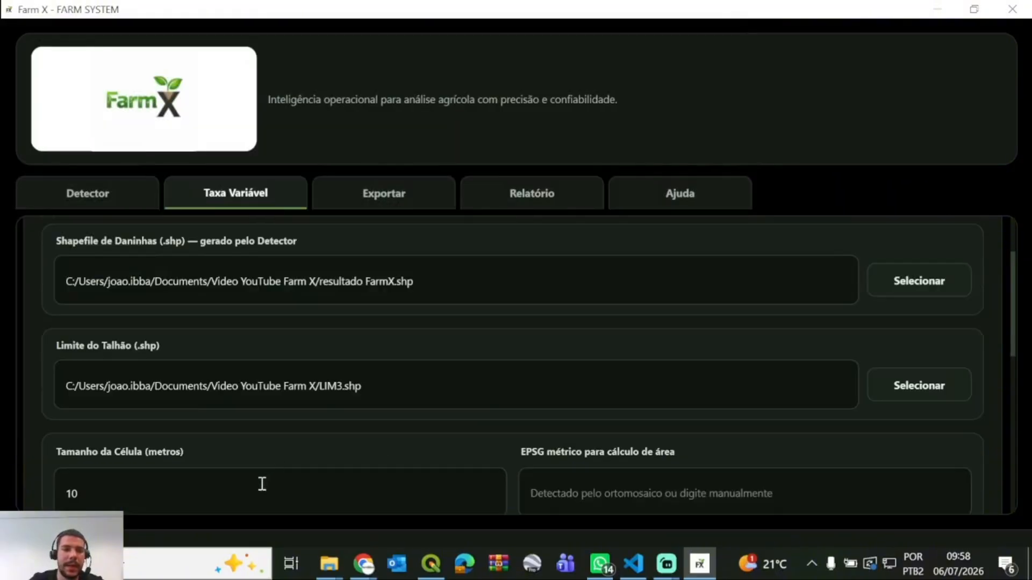
scroll(262, 484, down, 1)
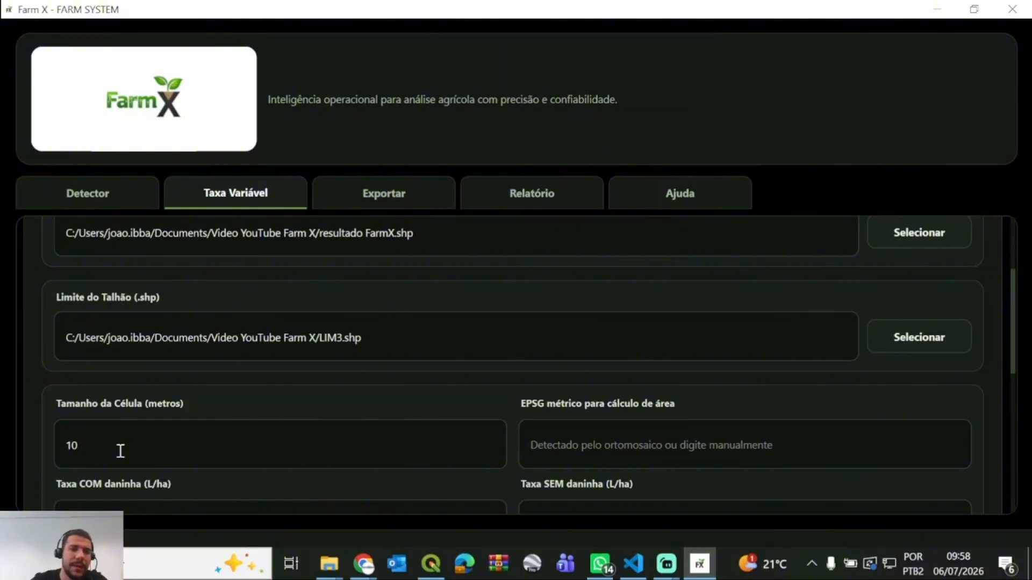
scroll(177, 429, down, 2)
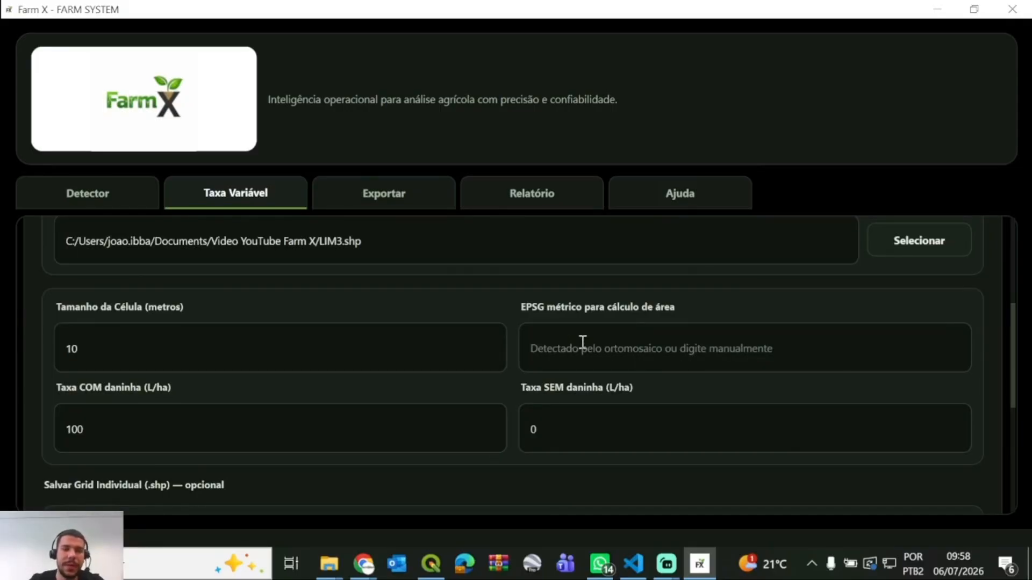
click(219, 422)
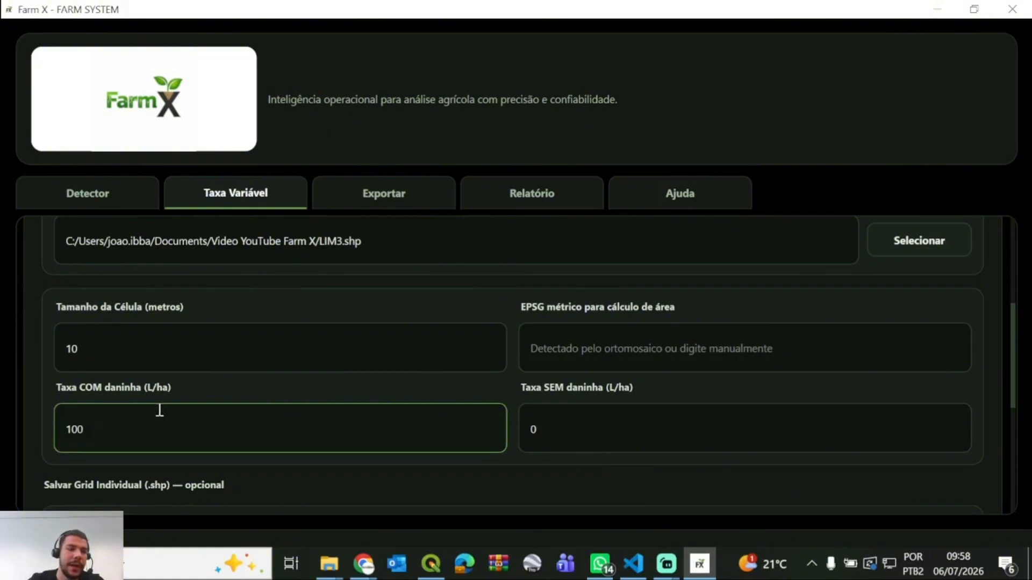
scroll(165, 425, down, 1)
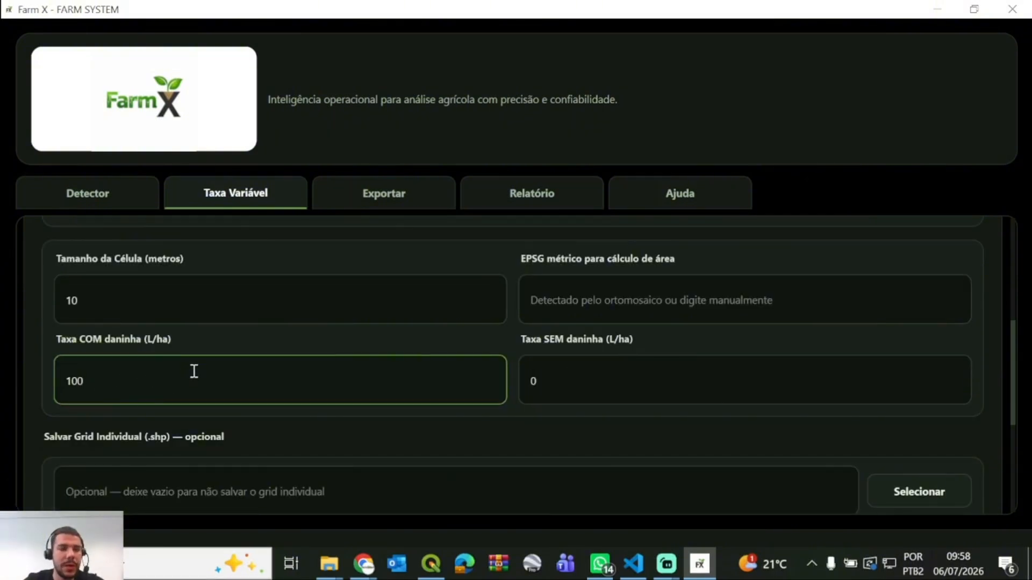
key(BackSpace)
key(BackSpace)
key(BackSpace)
text(1)
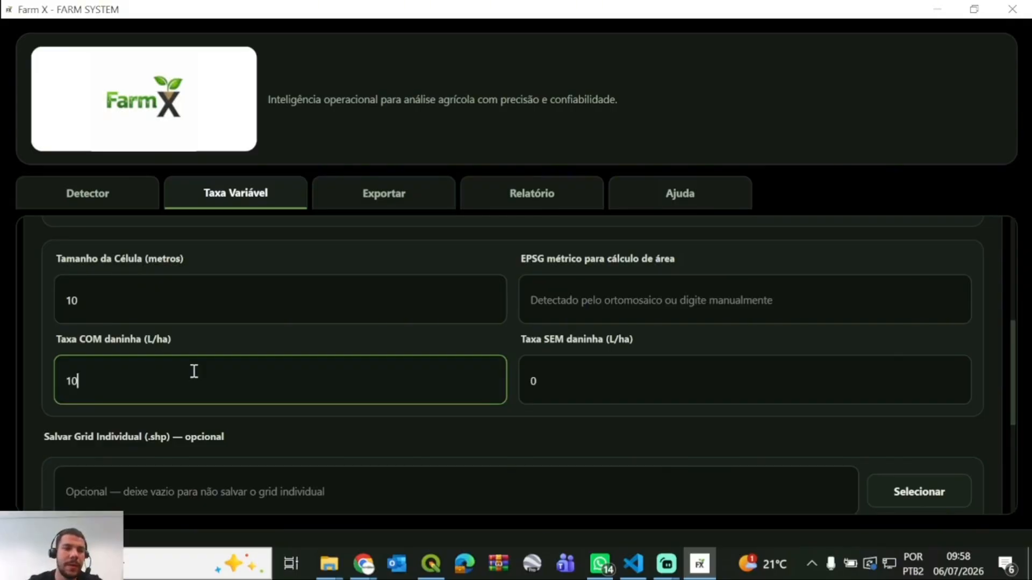
- Check the rate for areas without weeds and consult the detection map in QGIS before returning to Farm X
click(568, 372)
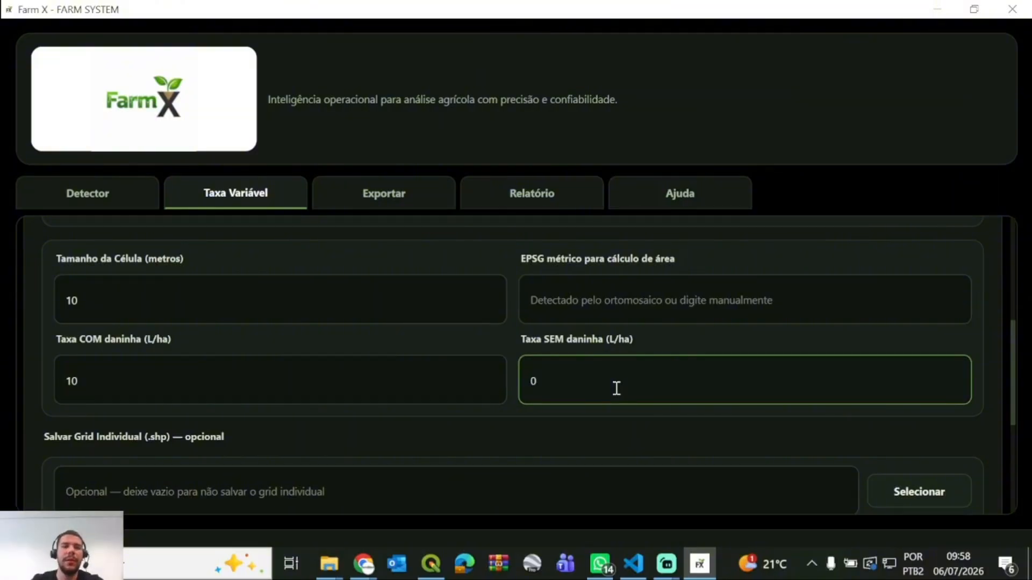
click(430, 563)
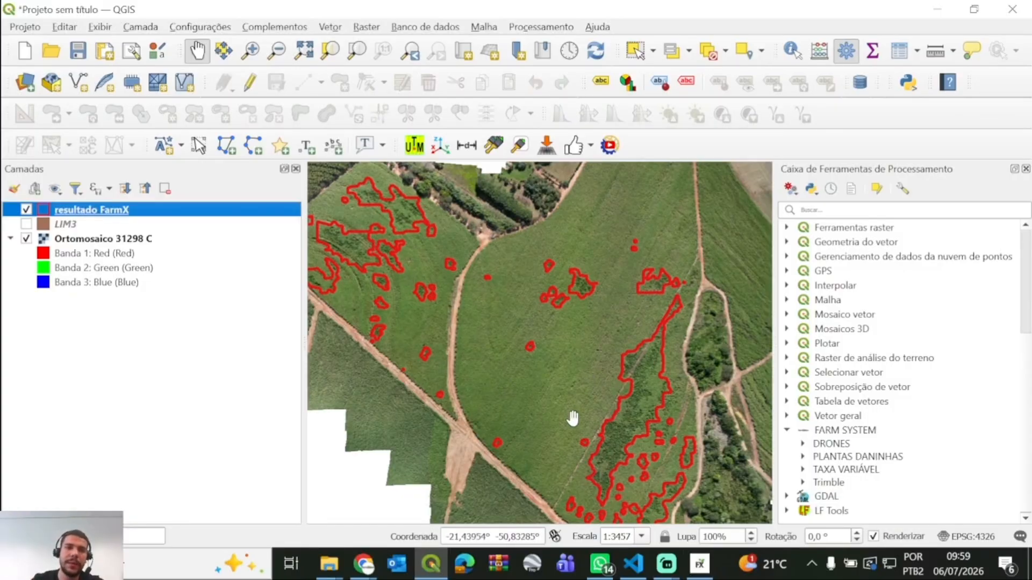
key(alt+Tab)
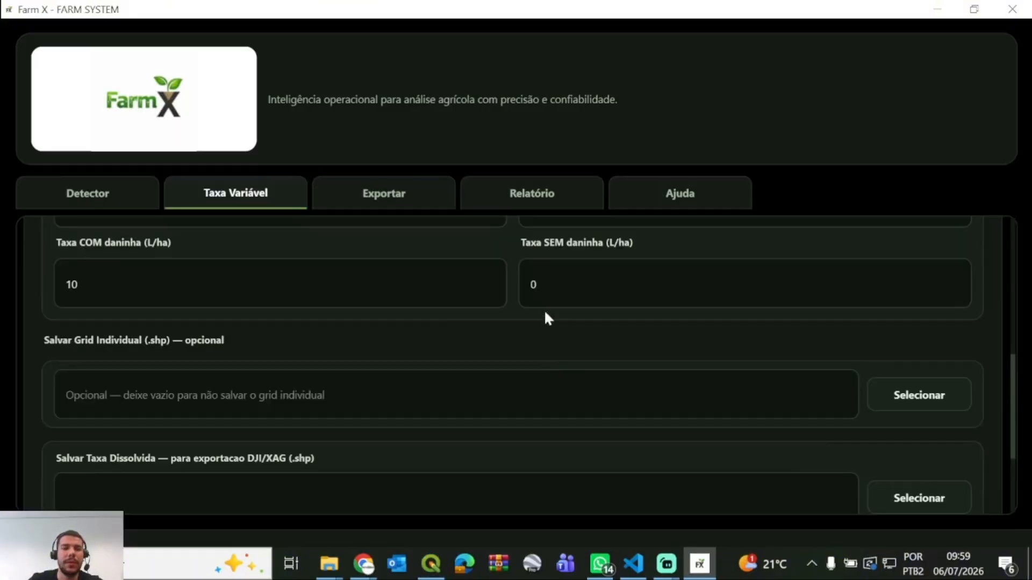
- Set the individual grid output to a shapefile named grid in the Video YouTube Farm X folder
scroll(248, 330, down, 1)
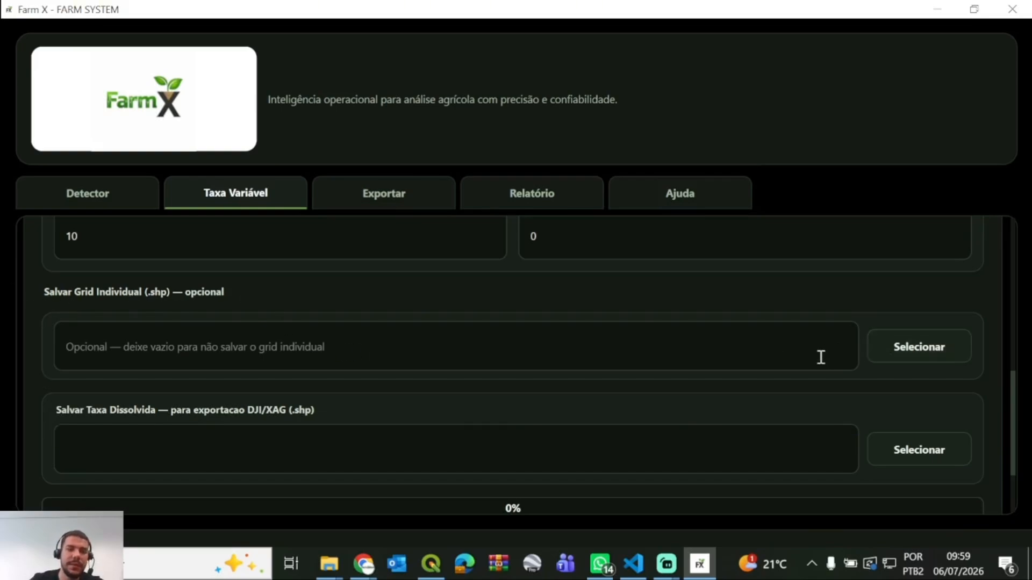
click(160, 336)
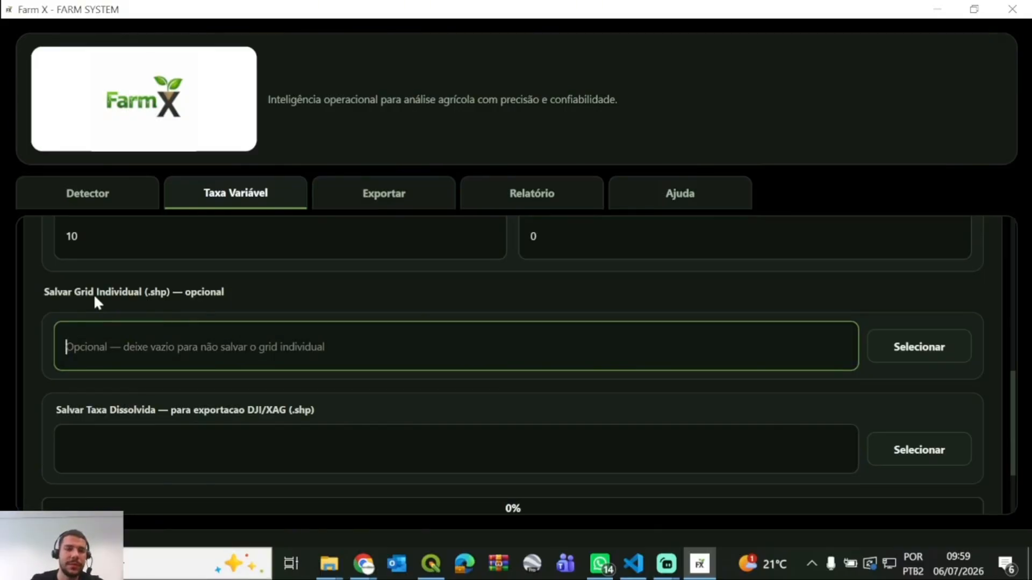
click(890, 343)
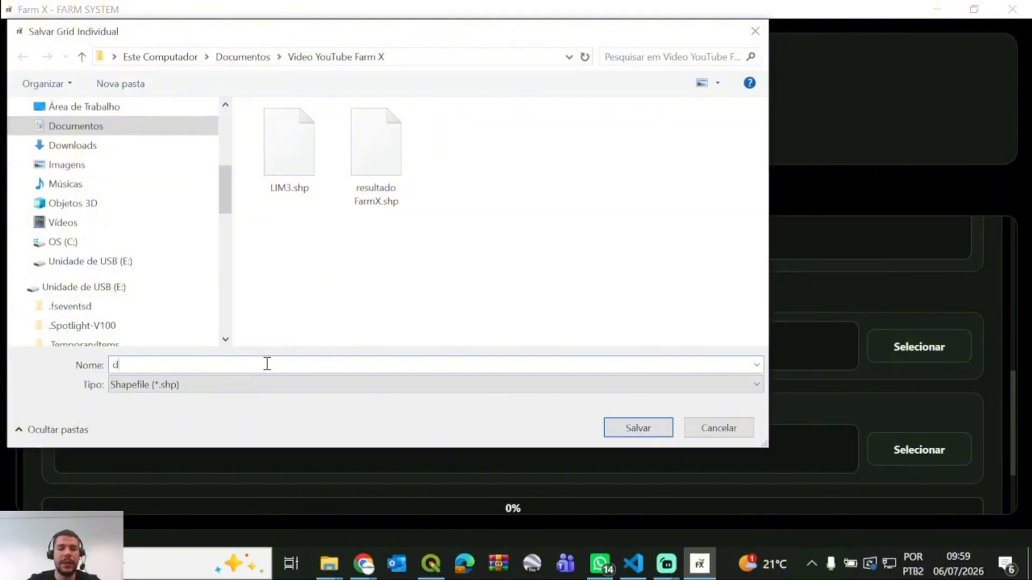
text(d)
key(BackSpace)
text(gri)
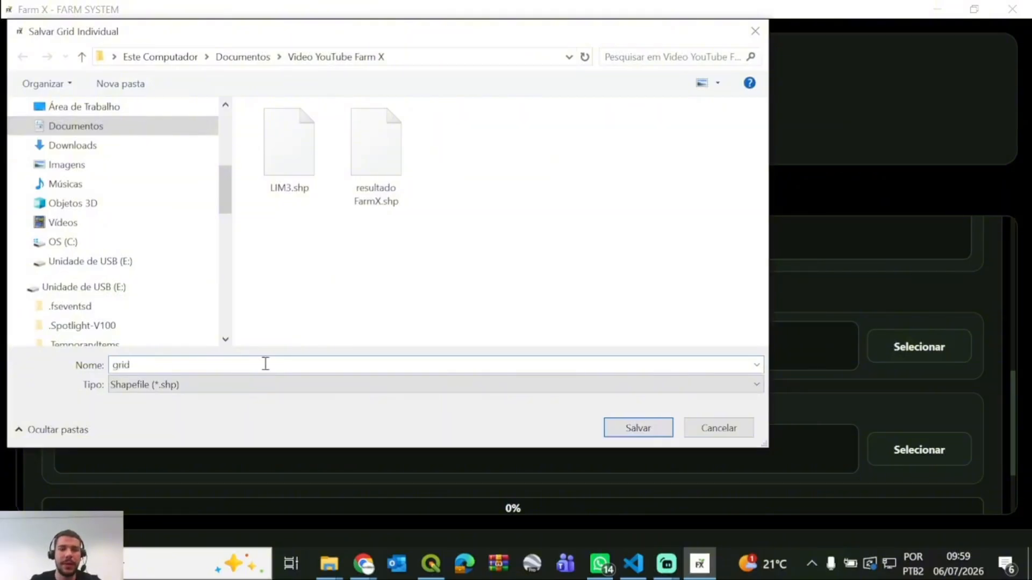
click(611, 427)
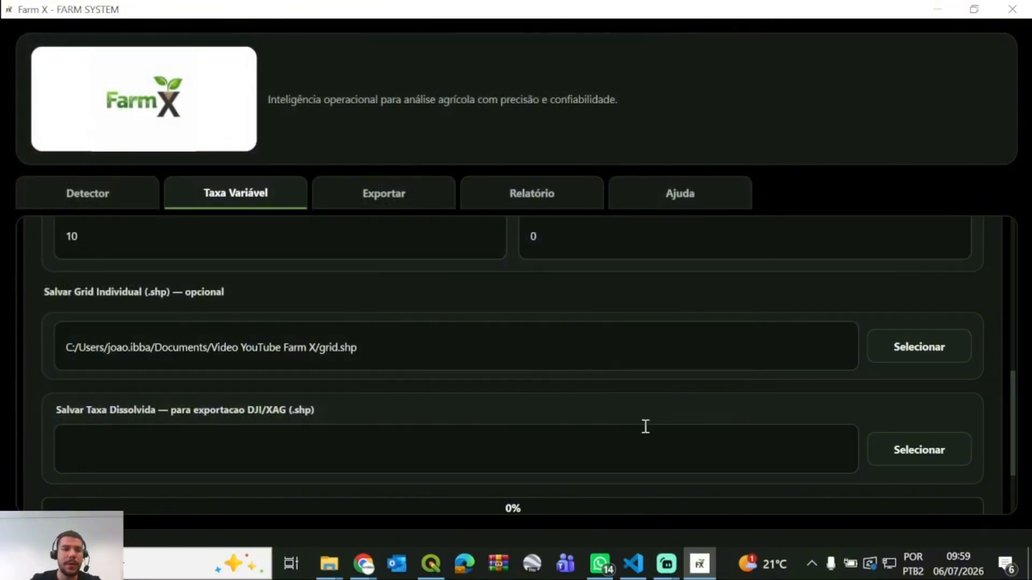
- Set the dissolved rate output for DJI/XAG export to a shapefile named dissolvido in the same folder
click(909, 447)
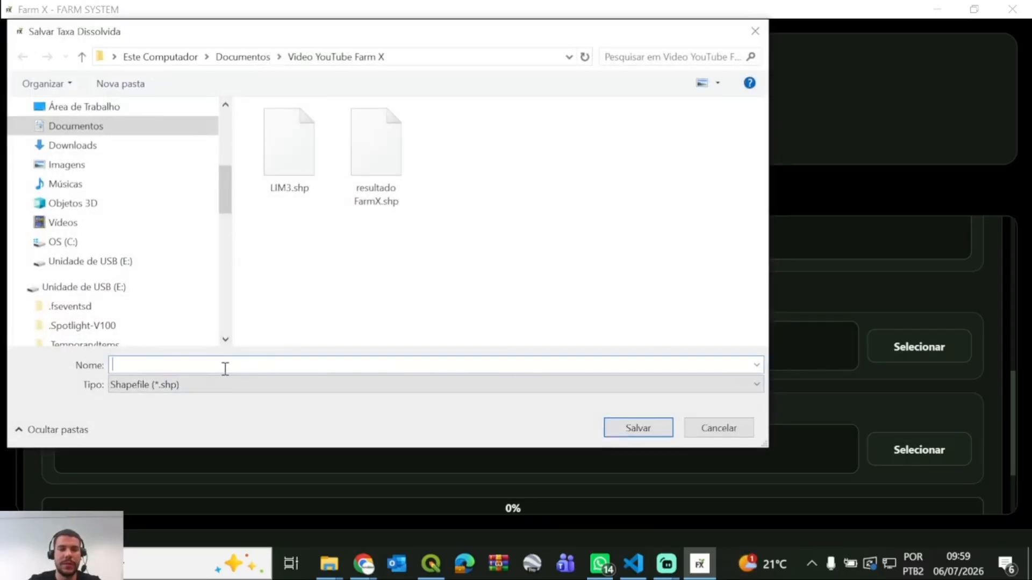
text(dissolvido)
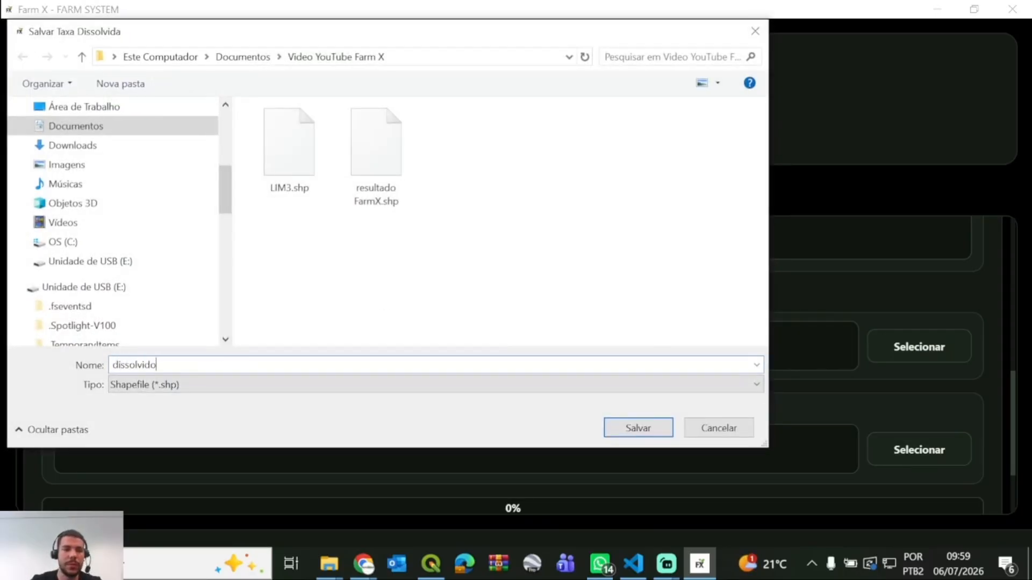
click(665, 427)
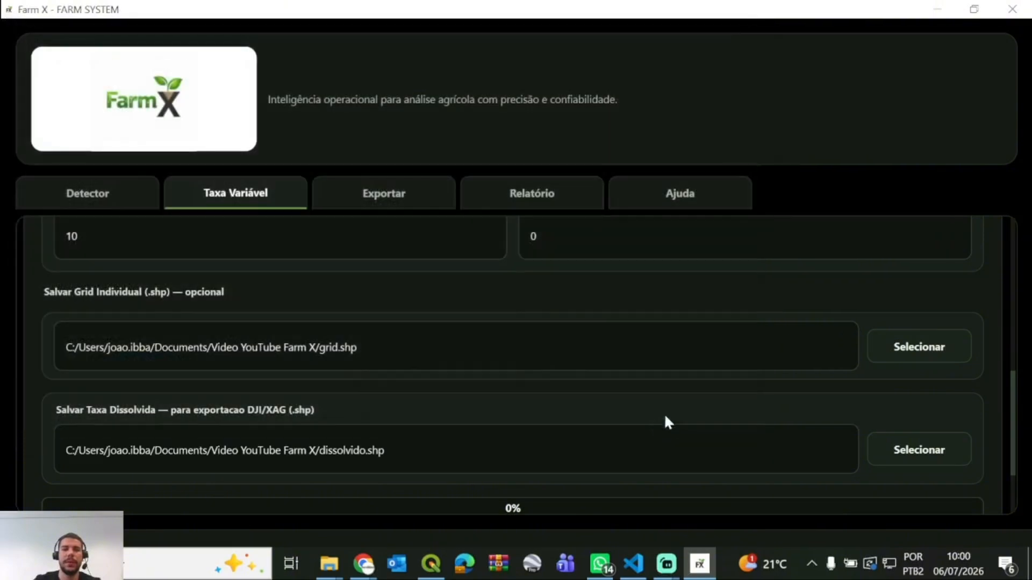
- Generate the variable-rate map and dismiss the completion summary
scroll(698, 415, down, 1)
scroll(726, 416, down, 1)
click(909, 475)
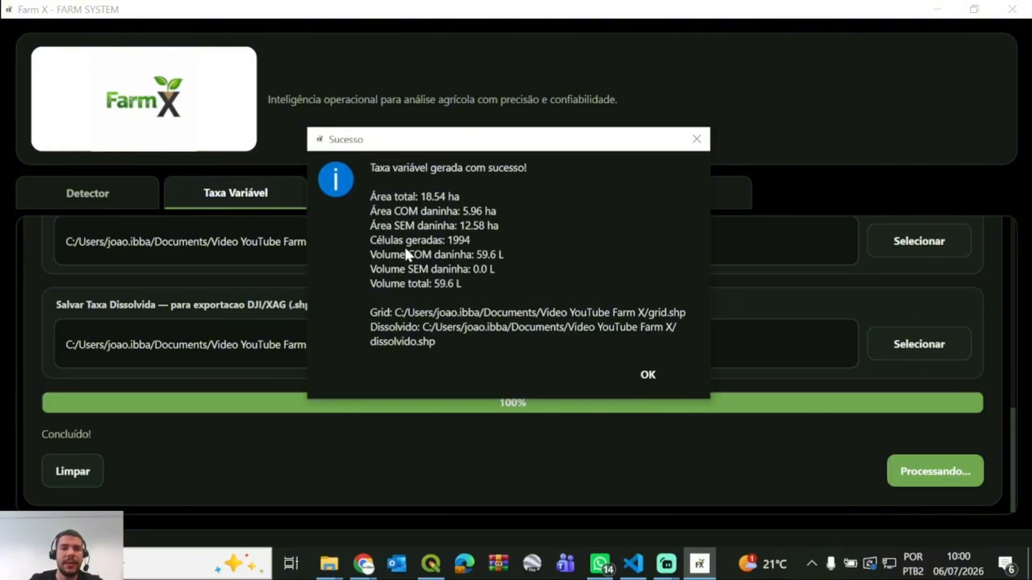
click(643, 376)
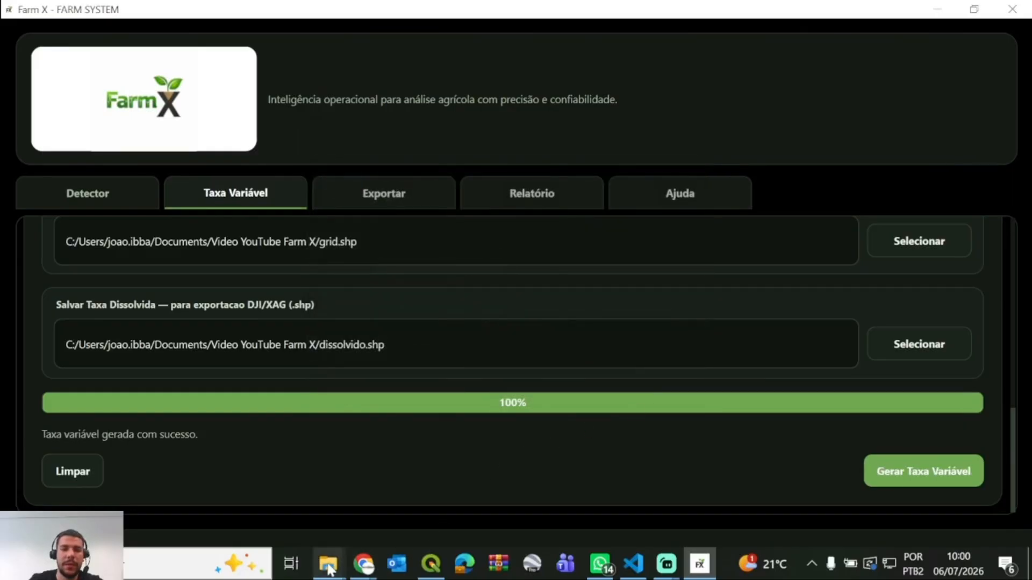
- Switch to File Explorer and bring up the Video YouTube Farm X folder containing the generated shapefiles
mouse_move(328, 563)
click(402, 523)
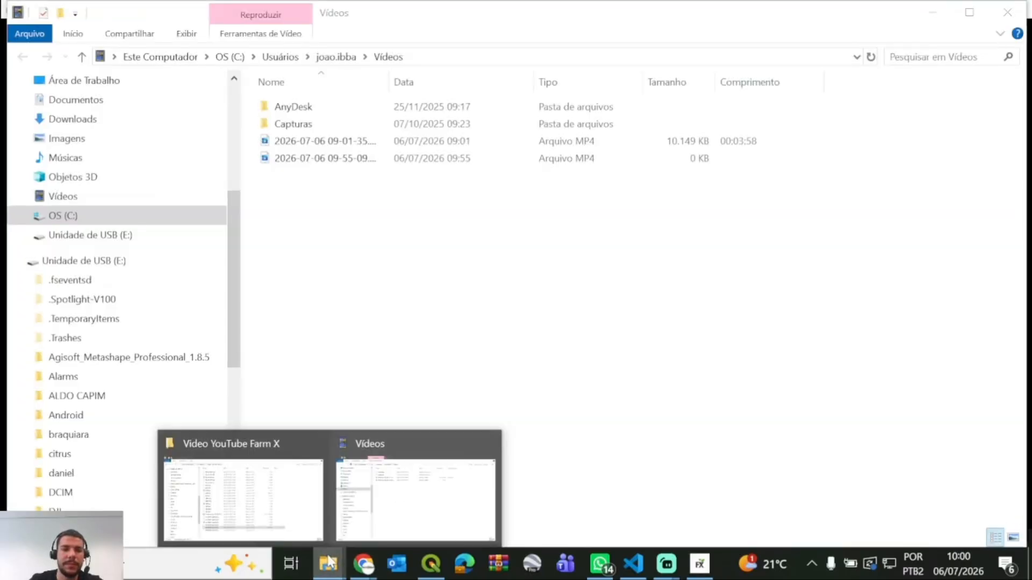
click(302, 529)
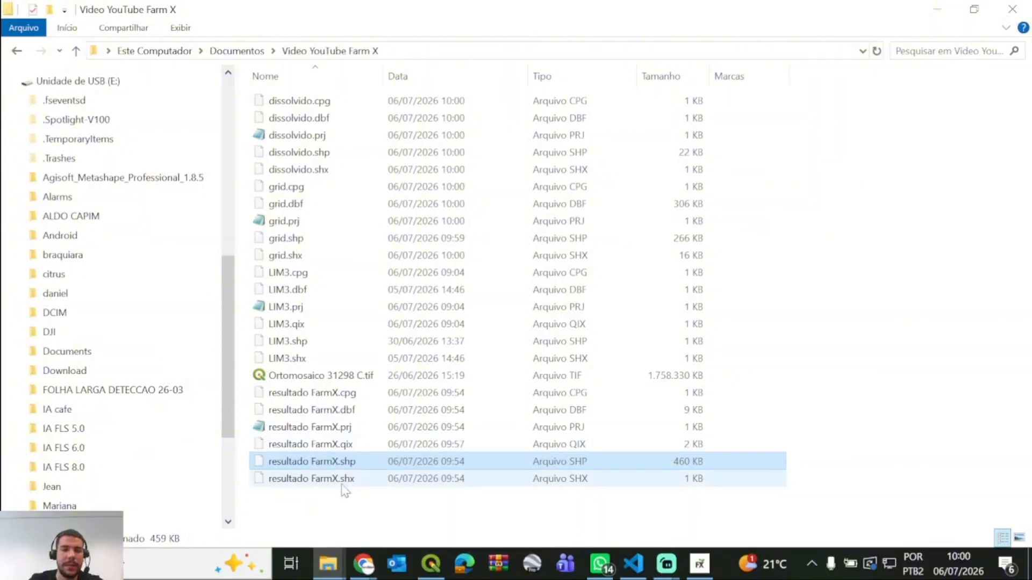
- Load dissolvido.shp and grid.shp from the folder into the QGIS project and hide both new layers
click(314, 156)
ctrl+click(287, 242)
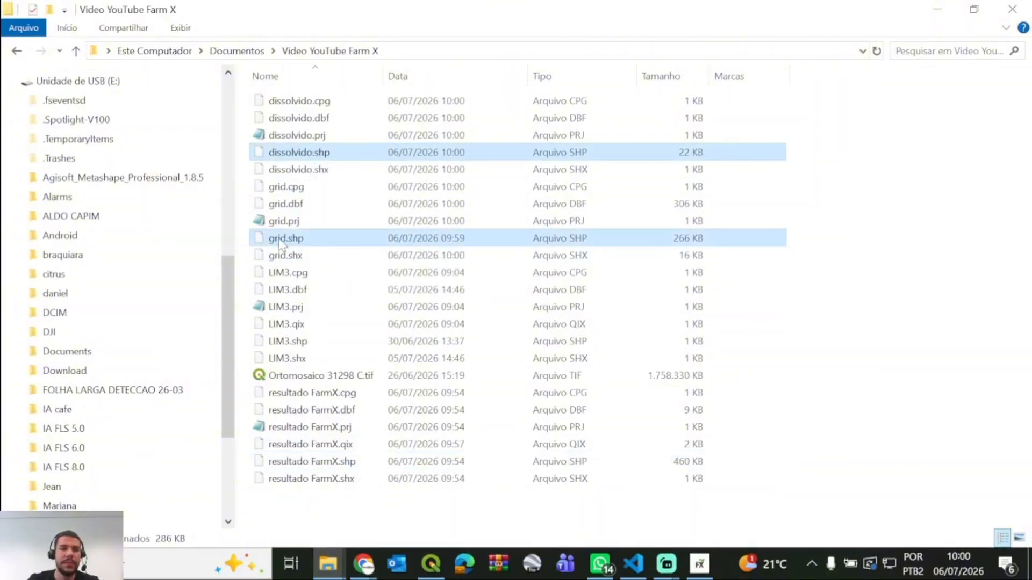
mouse_move(286, 243)
mouse_down()
mouse_move(433, 476)
mouse_move(425, 537)
mouse_move(511, 477)
mouse_move(504, 419)
mouse_up()
click(26, 209)
click(25, 224)
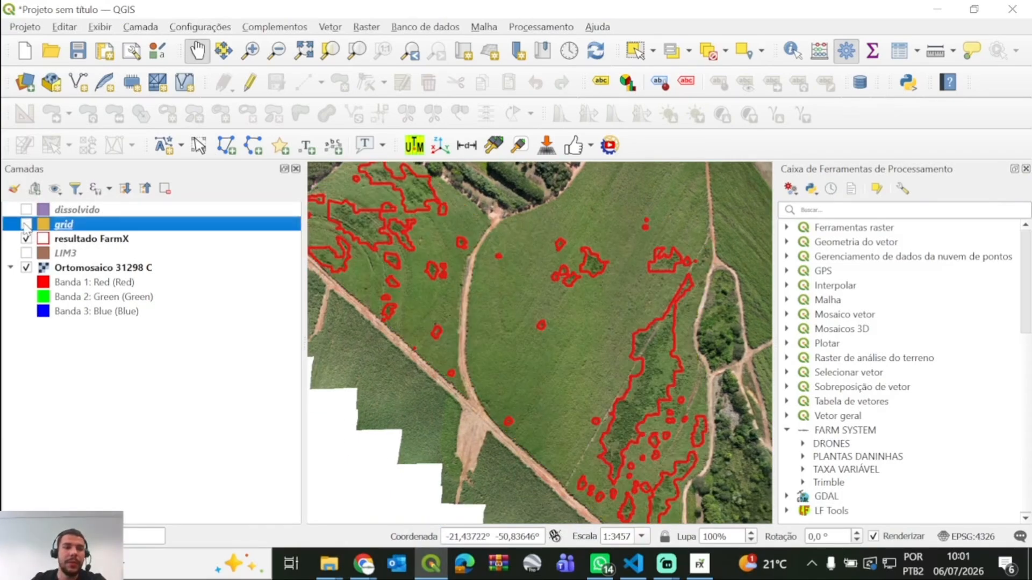
- Show the grid layer, examine its cells across the whole field, and compare it briefly with the dissolvido layer
click(26, 224)
drag(568, 266, 604, 278)
scroll(416, 252, up, 2)
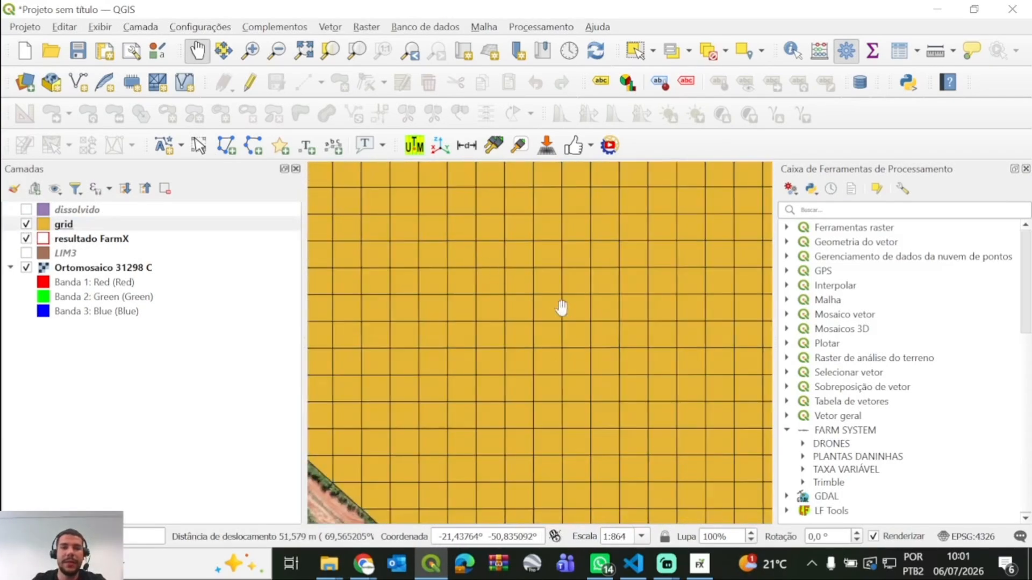
drag(656, 362, 389, 219)
scroll(540, 315, down, 1)
drag(623, 367, 433, 249)
scroll(473, 284, down, 1)
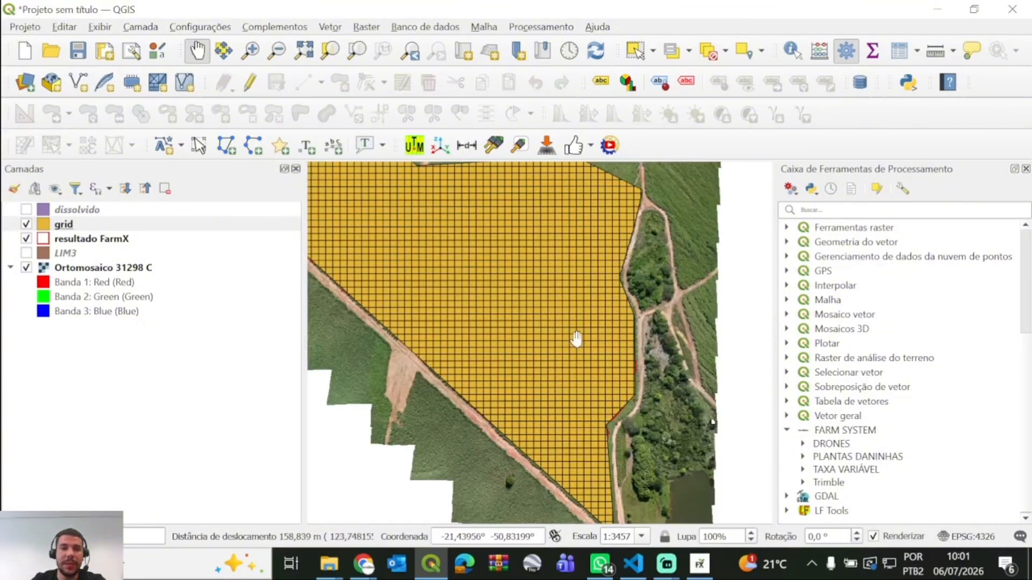
mouse_move(559, 361)
mouse_down()
mouse_move(509, 294)
mouse_move(556, 344)
mouse_up()
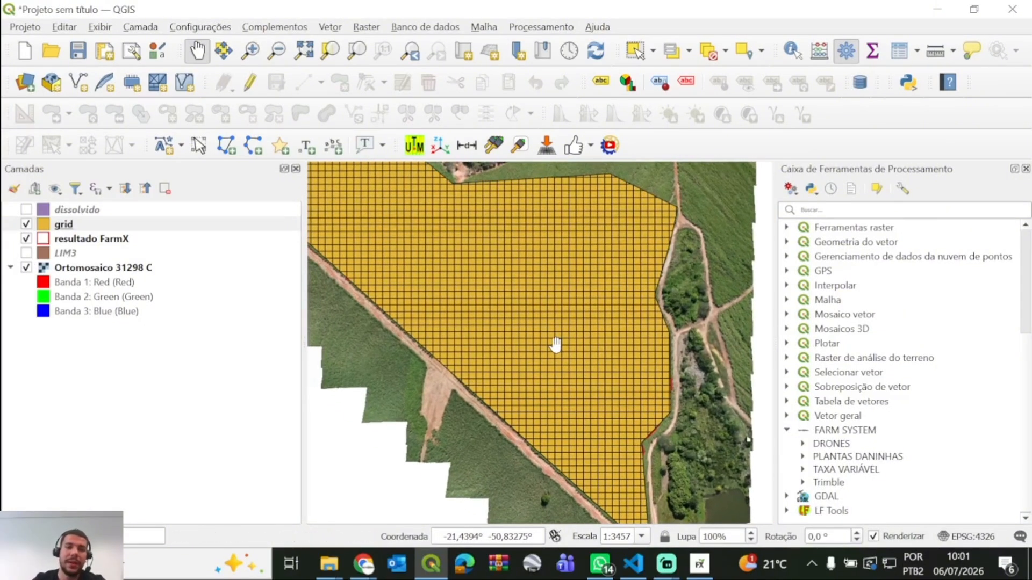
drag(444, 240, 472, 260)
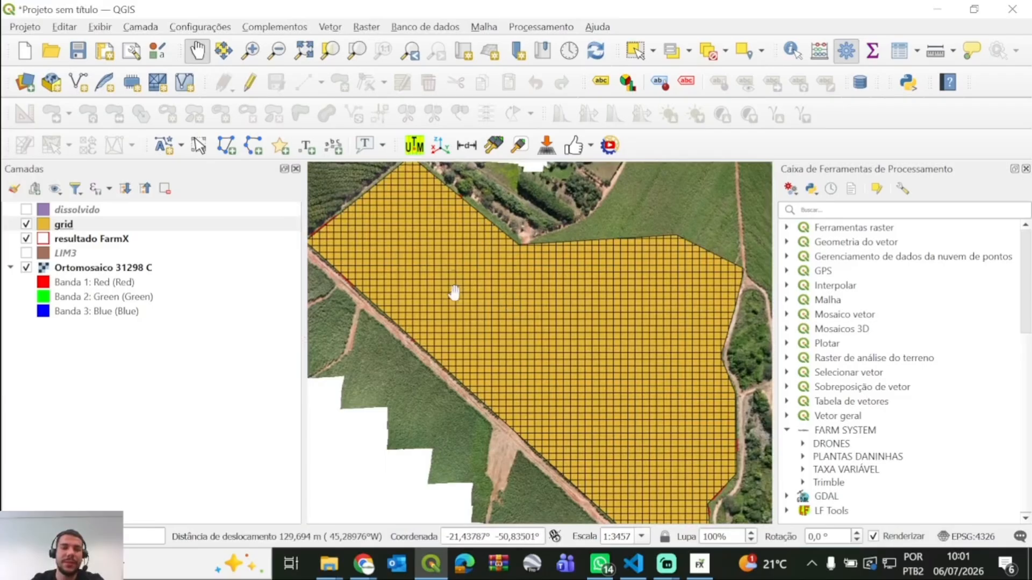
drag(625, 380, 543, 228)
drag(542, 284, 588, 365)
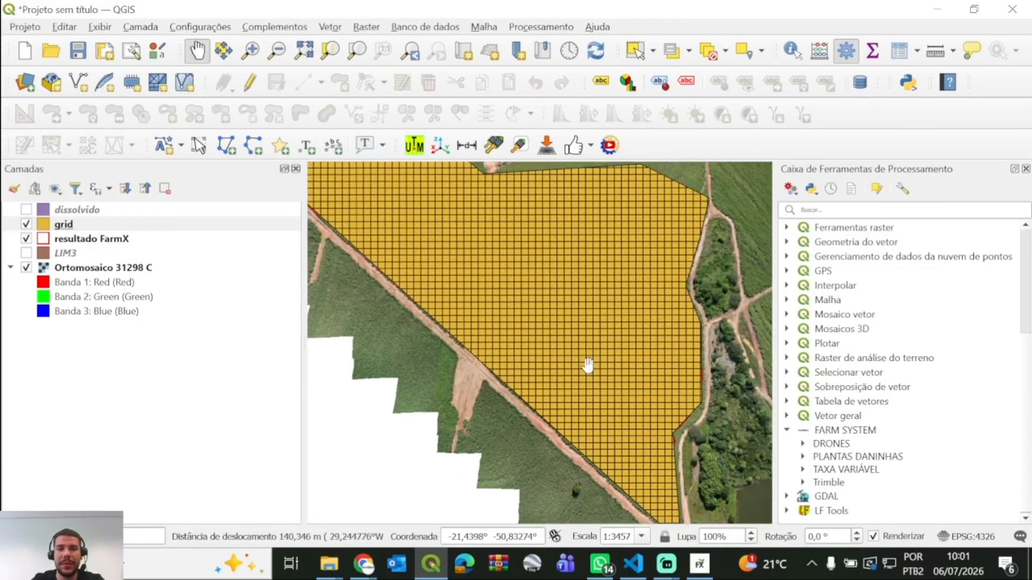
drag(492, 263, 530, 290)
drag(476, 257, 515, 340)
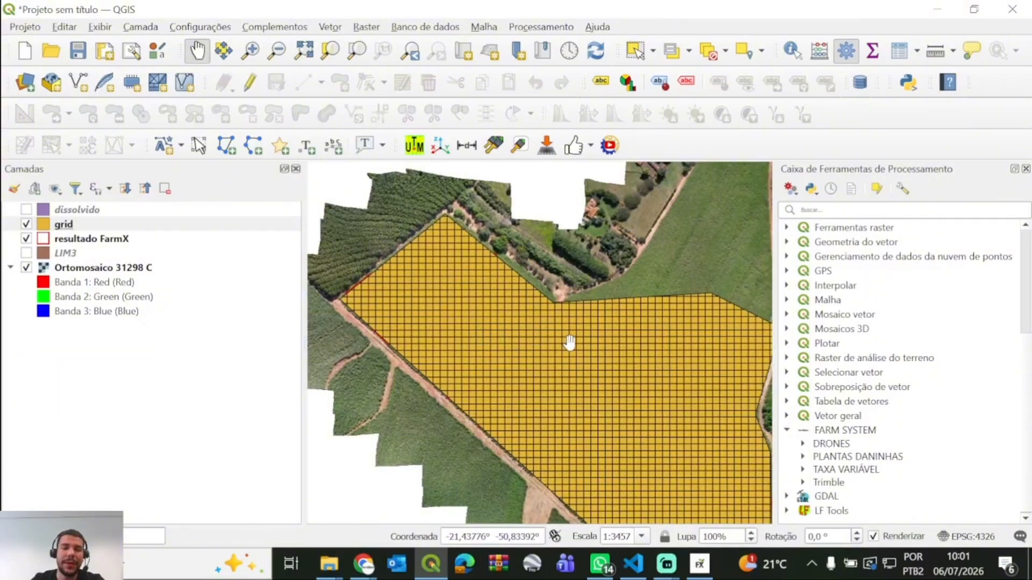
click(26, 210)
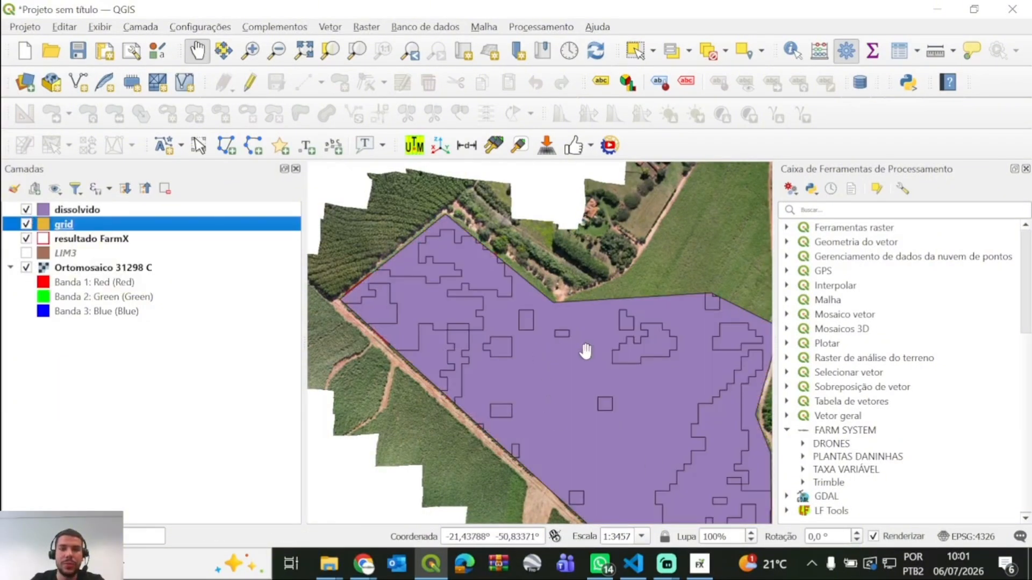
click(26, 209)
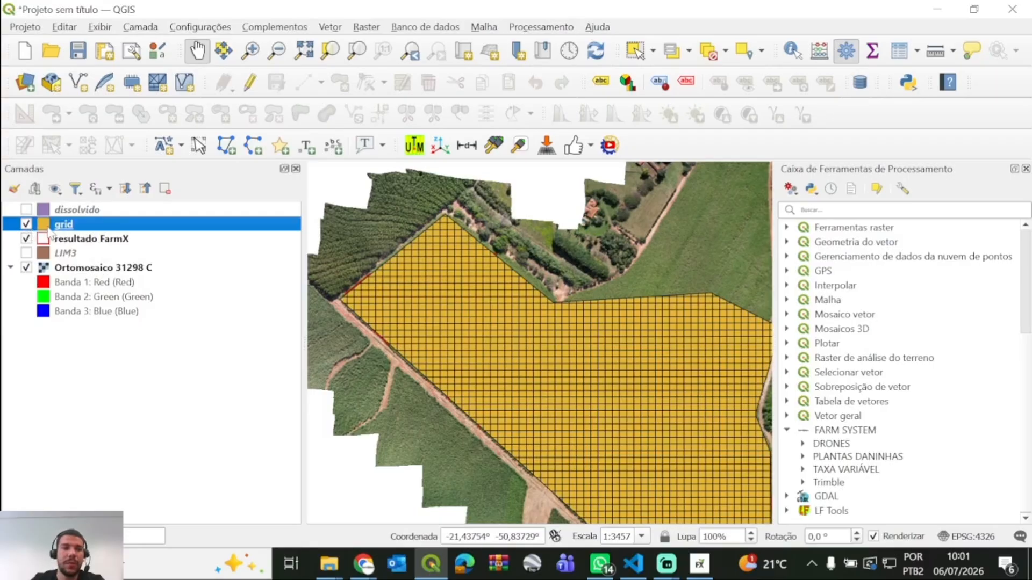
- Style the grid layer with categorized symbology on the TAXA field, classify its values and apply it
double_click(49, 225)
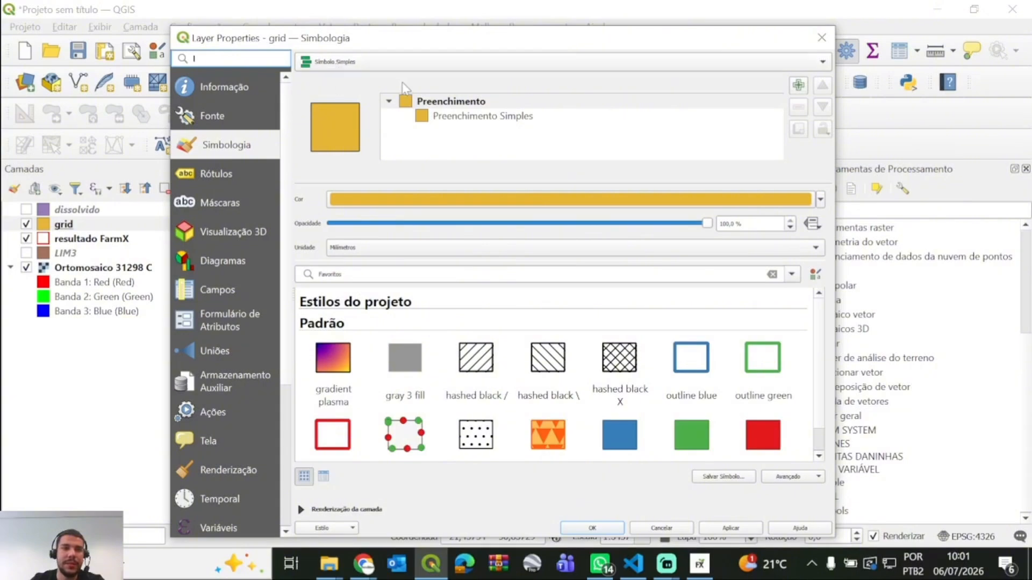
click(383, 64)
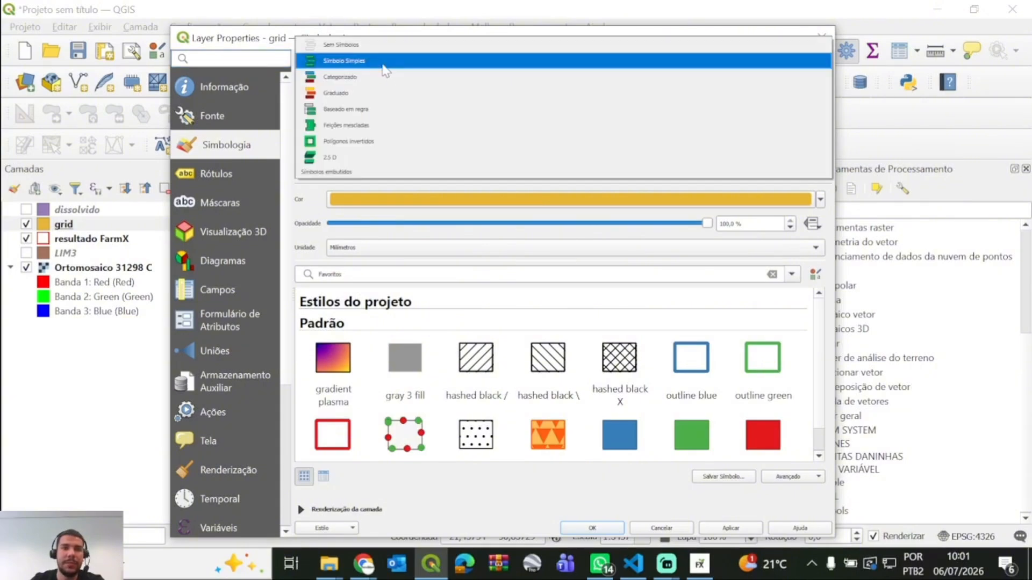
click(349, 79)
click(799, 86)
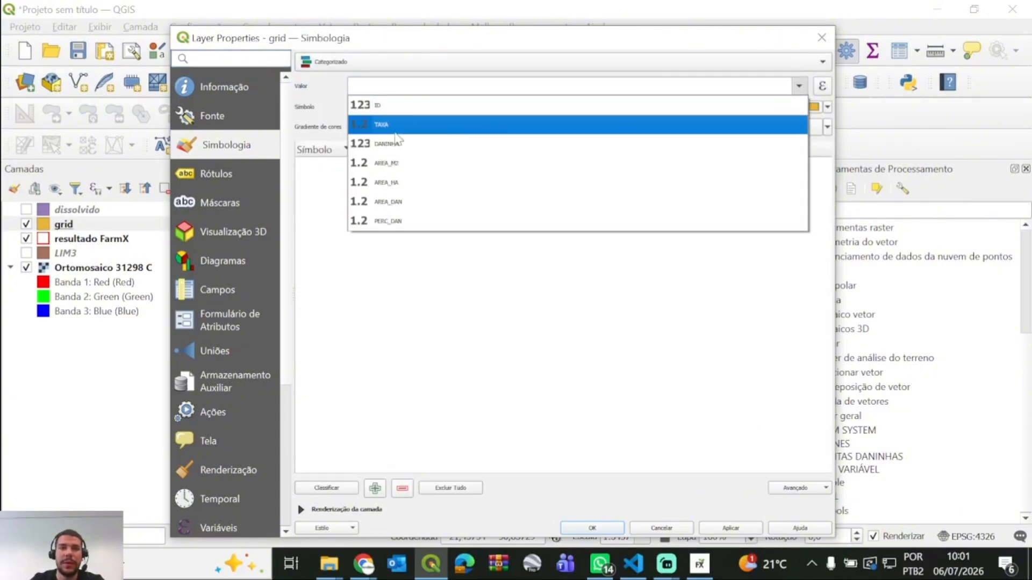
click(391, 129)
click(332, 488)
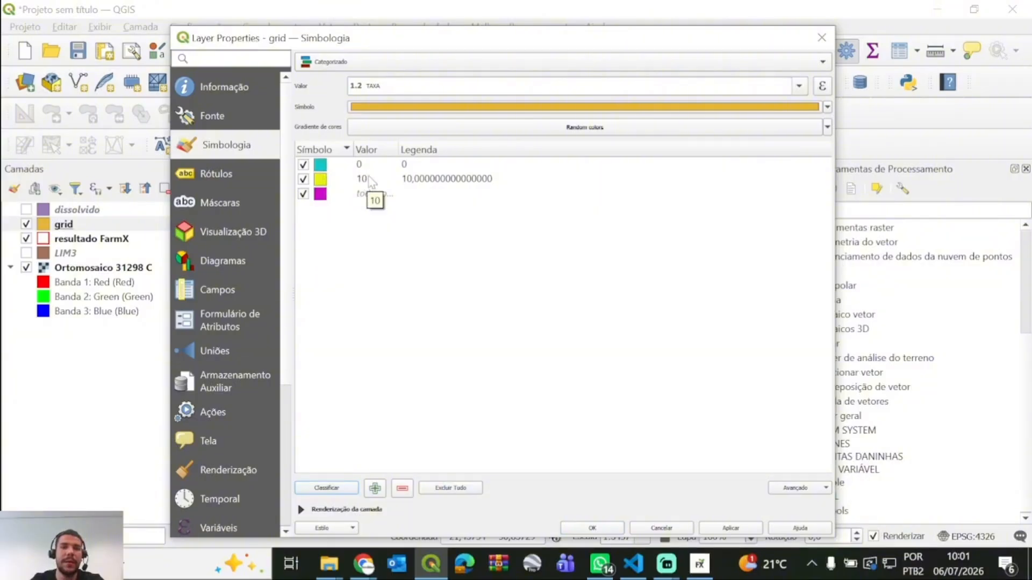
click(591, 528)
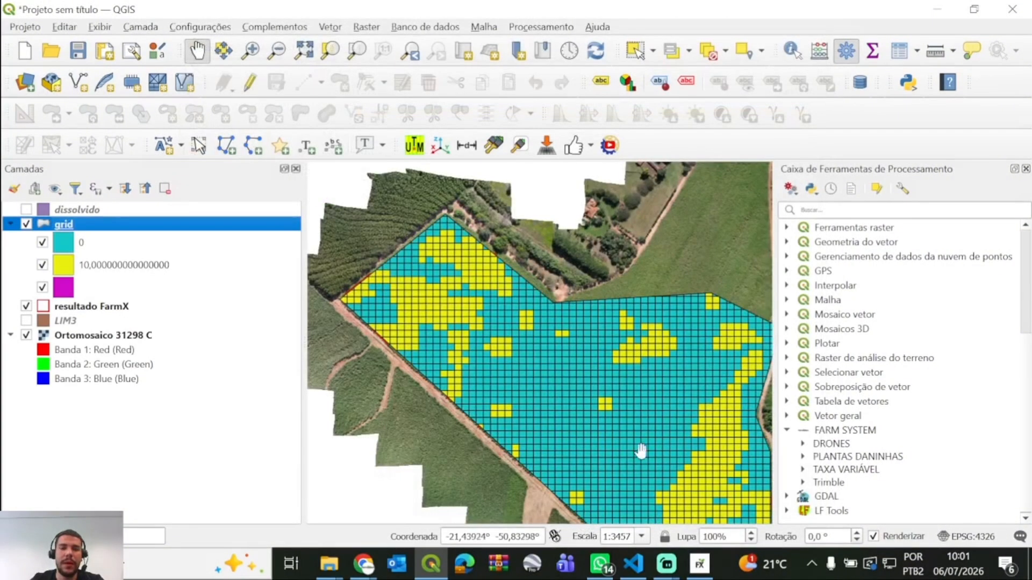
- Examine the grid's rate classes across the field by switching the 10 rate class off and on
scroll(530, 325, up, 1)
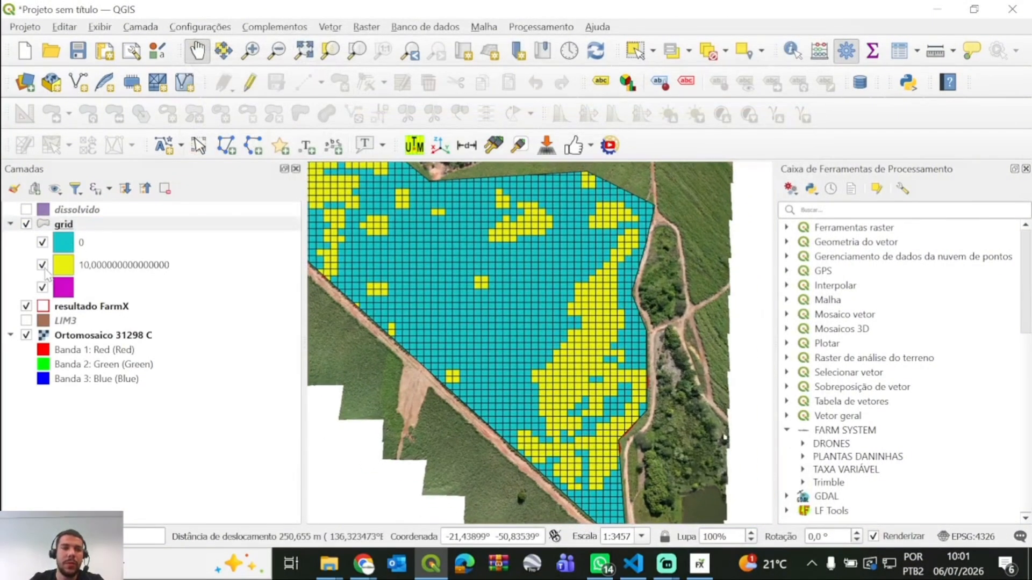
click(43, 265)
drag(373, 301, 528, 385)
click(43, 265)
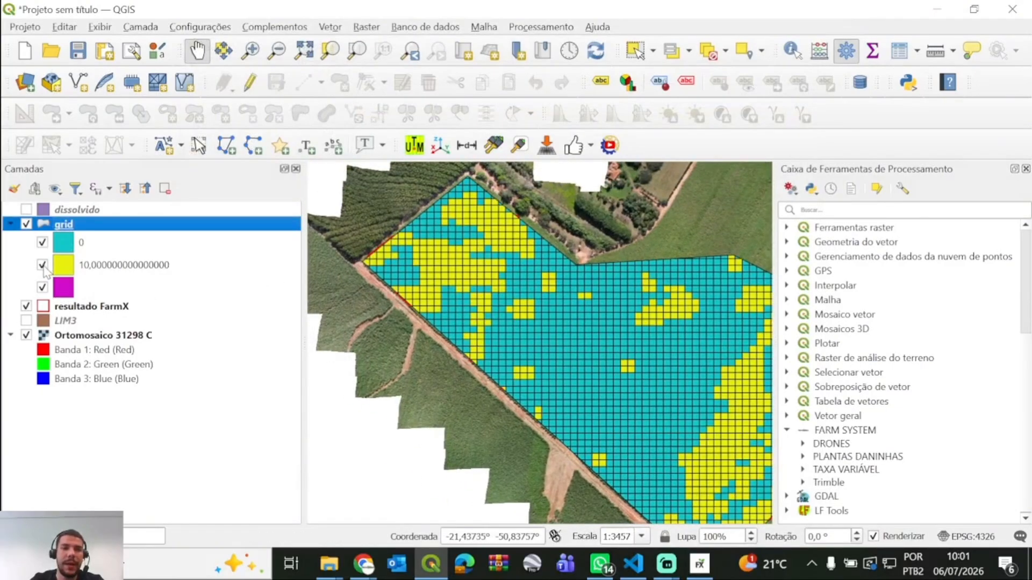
click(42, 265)
click(42, 265)
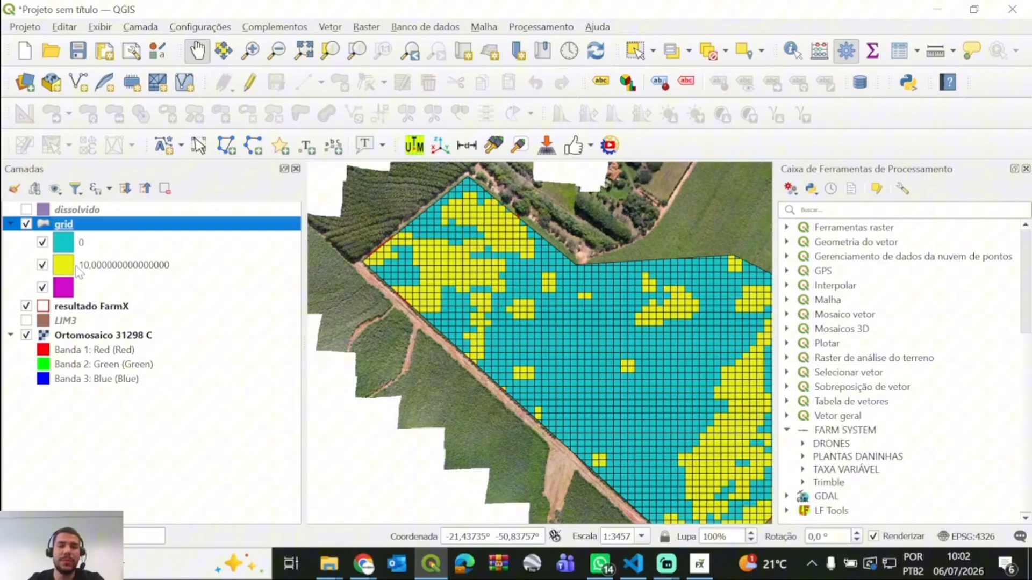
click(43, 265)
click(42, 265)
click(43, 265)
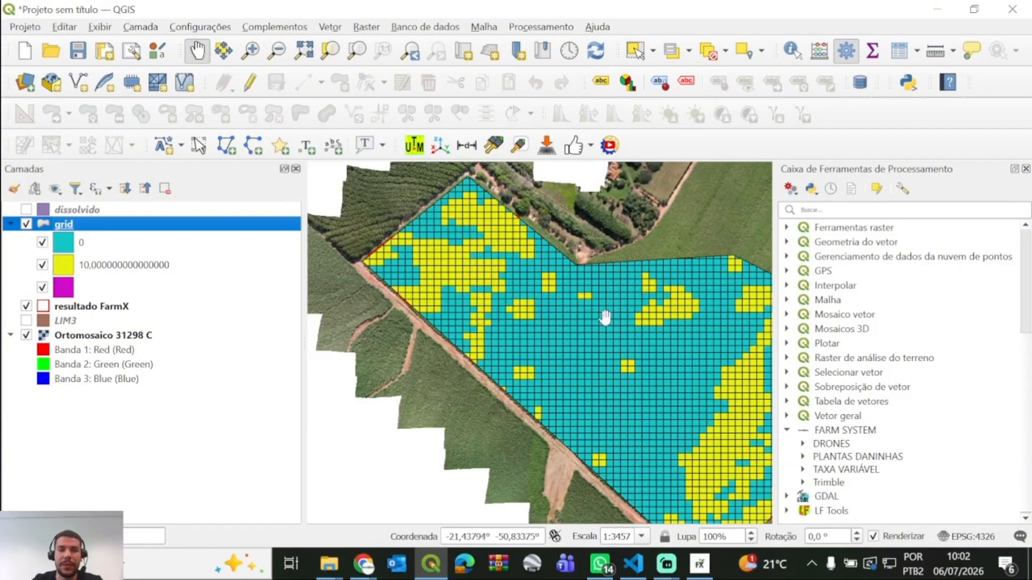
drag(605, 317, 321, 172)
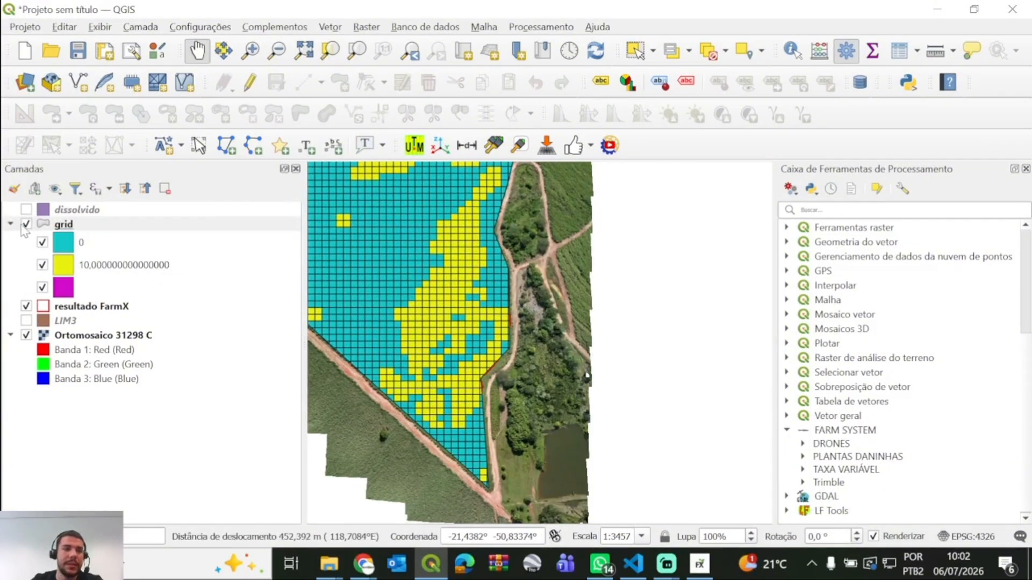
- Hide the grid layer, collapse its legend and show the dissolvido layer over the field
click(26, 224)
click(11, 224)
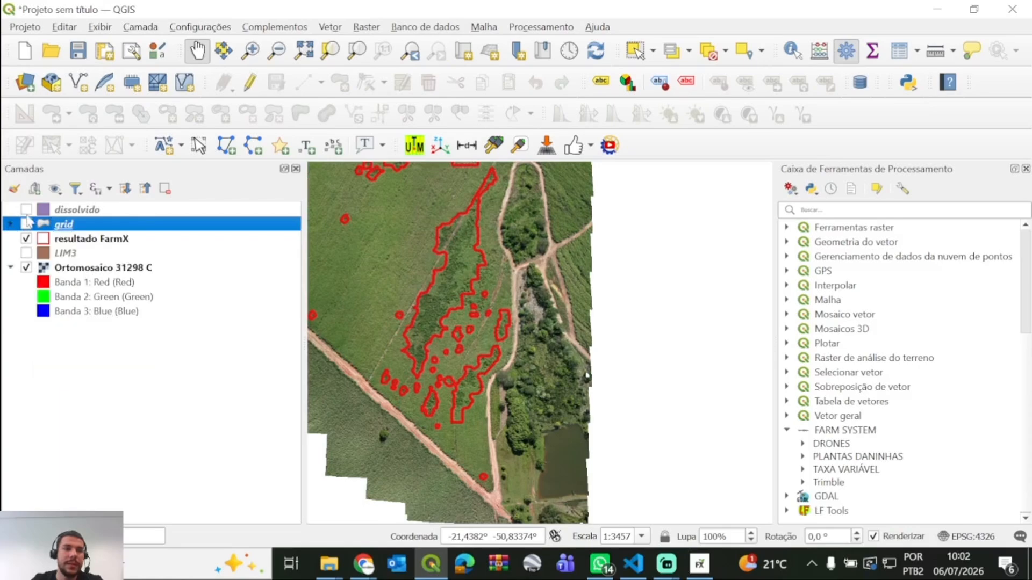
click(25, 210)
drag(413, 269, 538, 355)
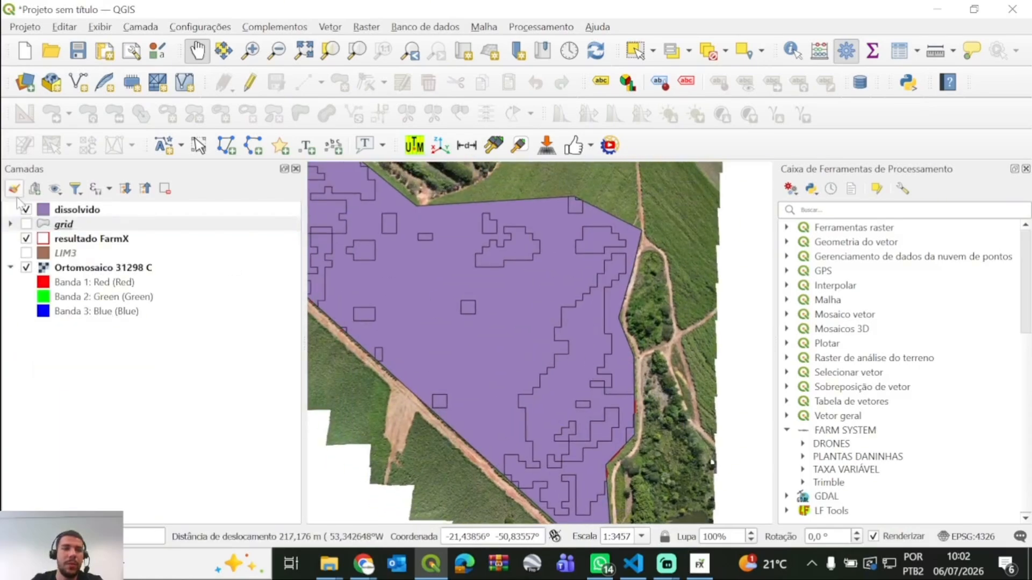
- Style the dissolvido layer with categorized symbology on the TAXA field, classify its values and apply it
click(43, 214)
double_click(50, 215)
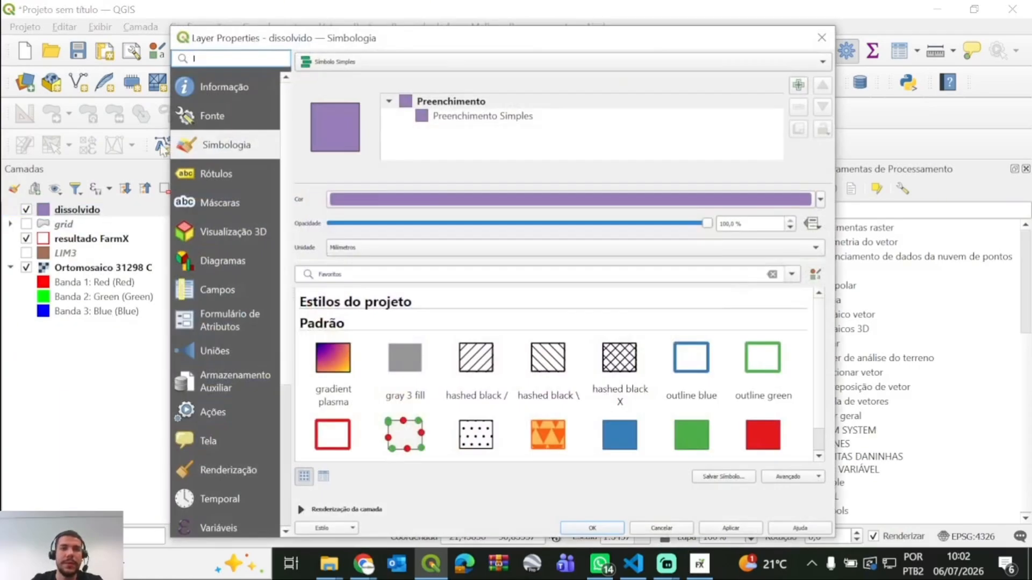
click(329, 61)
click(329, 77)
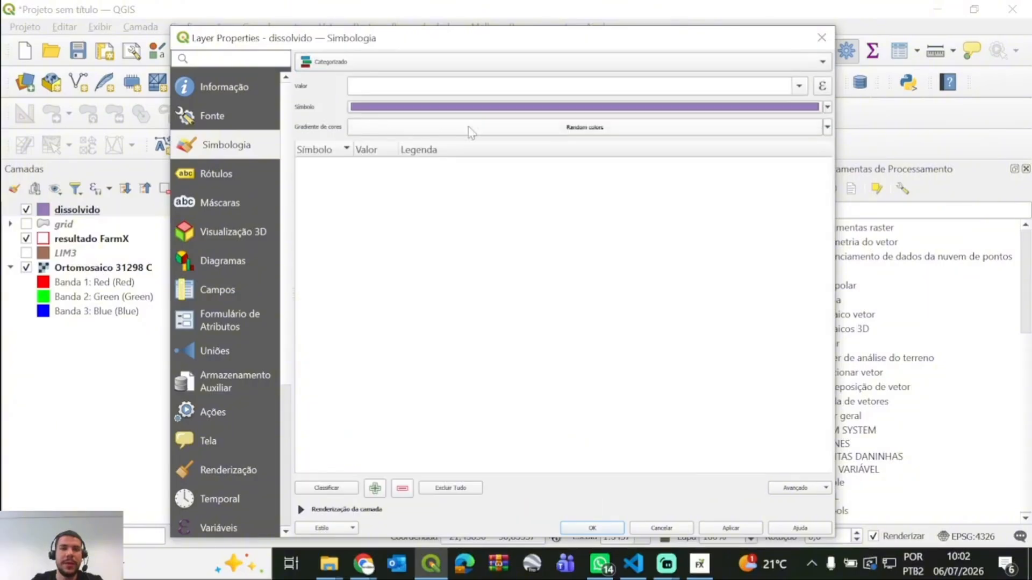
click(800, 88)
click(441, 122)
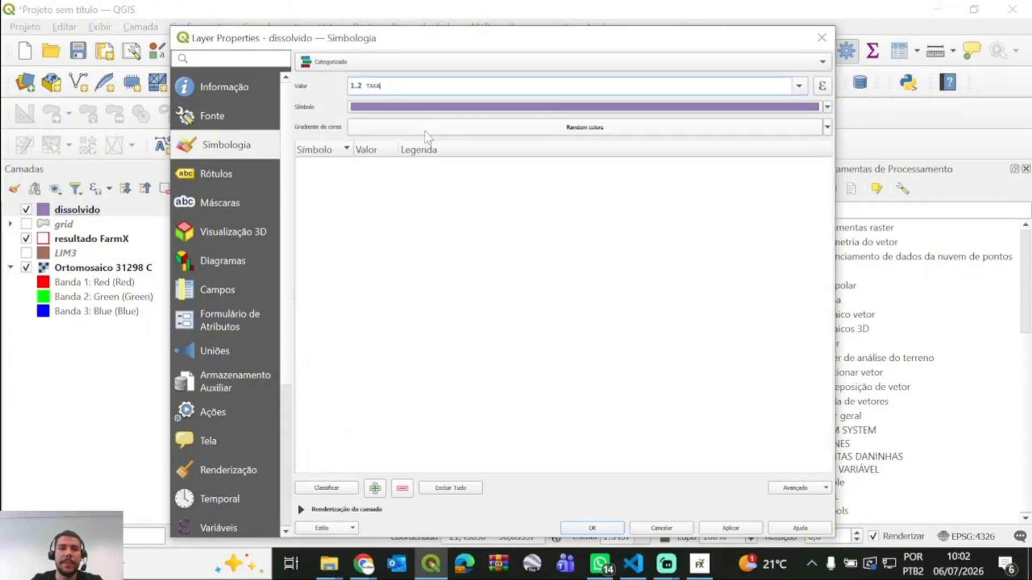
click(323, 488)
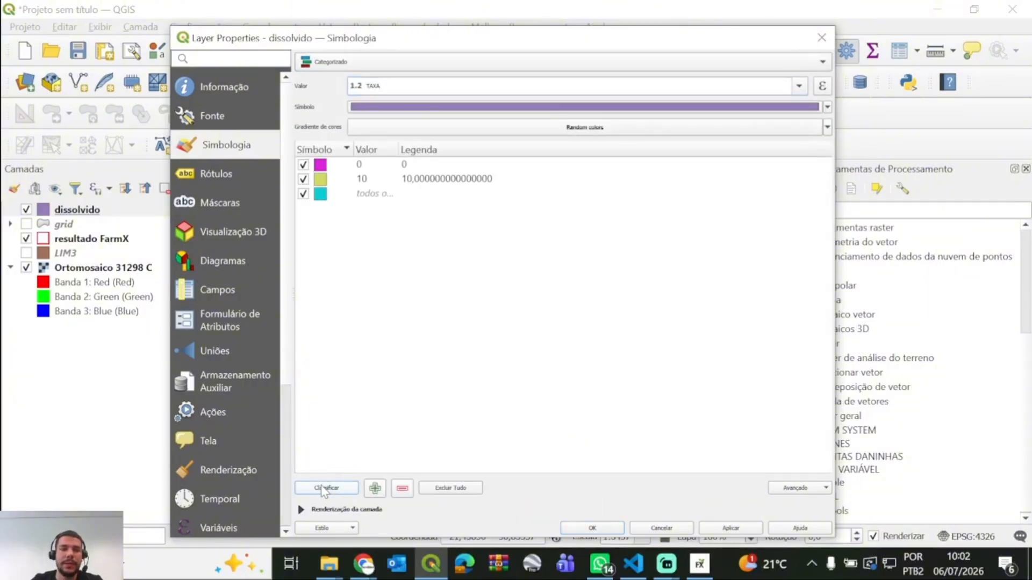
click(586, 529)
- Check the dissolvido rate zones by toggling the 10 and 0 classes off and on, and collapse the layer's legend
drag(477, 392, 612, 446)
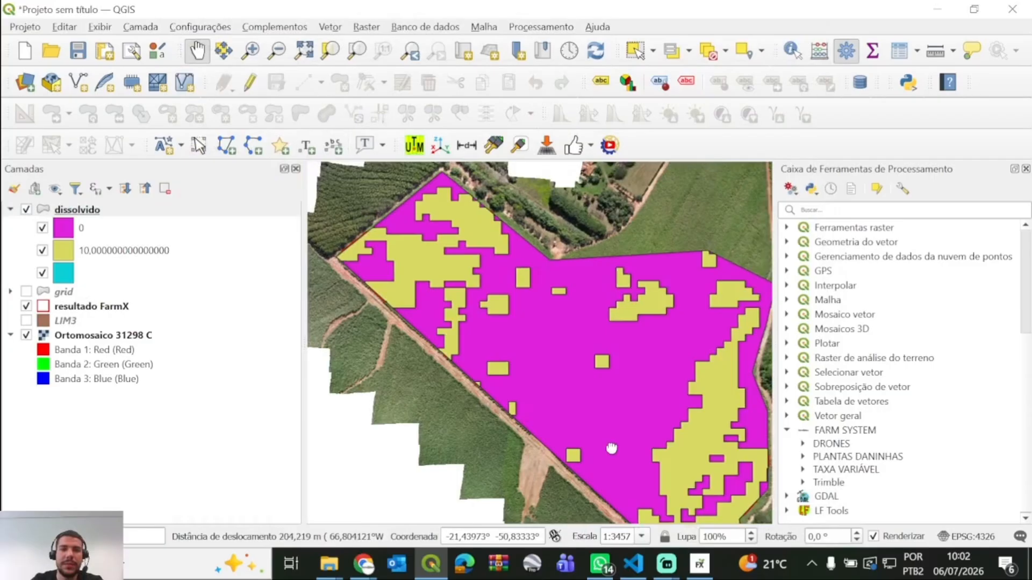
click(42, 251)
click(42, 250)
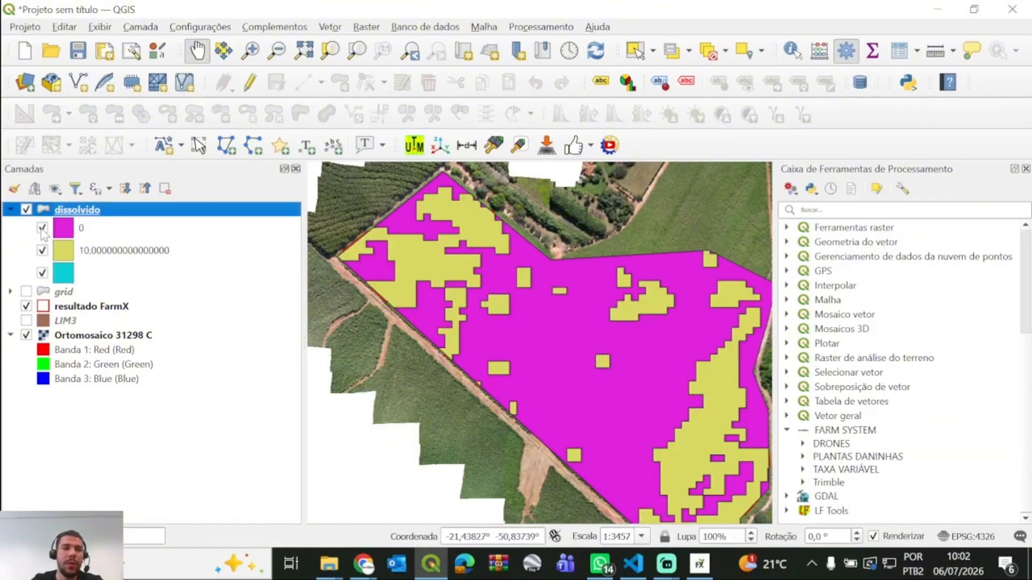
click(43, 228)
click(42, 228)
click(11, 209)
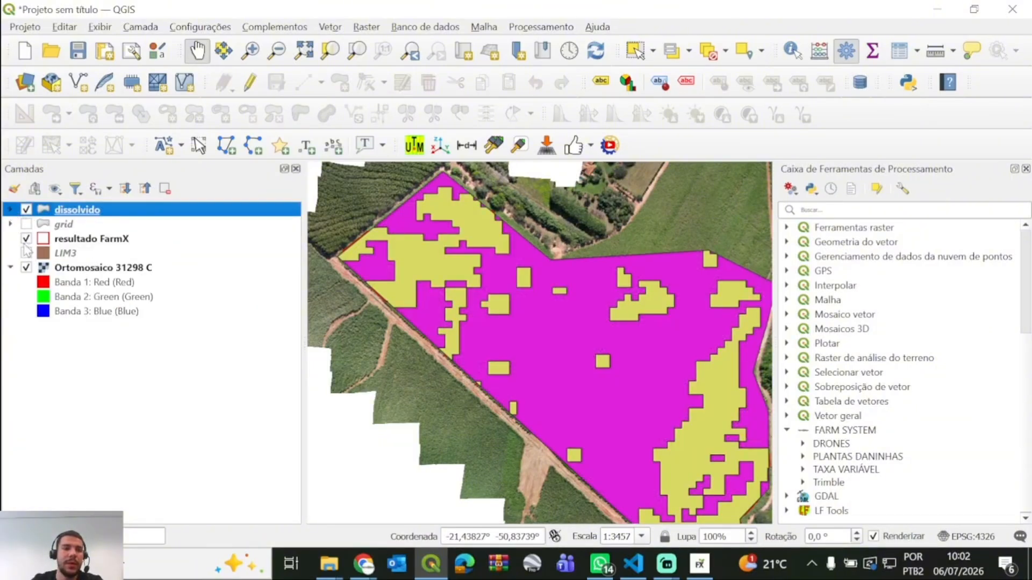
- Compare the individual grid cells with the merged zones by showing the grid layer and toggling dissolvido above it
click(26, 210)
scroll(532, 327, up, 1)
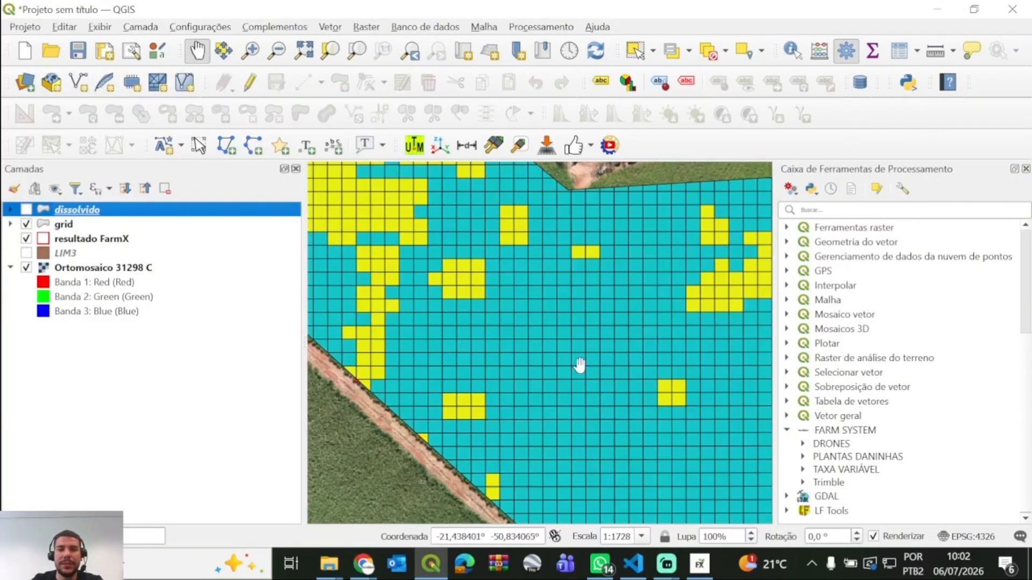
drag(579, 365, 652, 456)
click(26, 209)
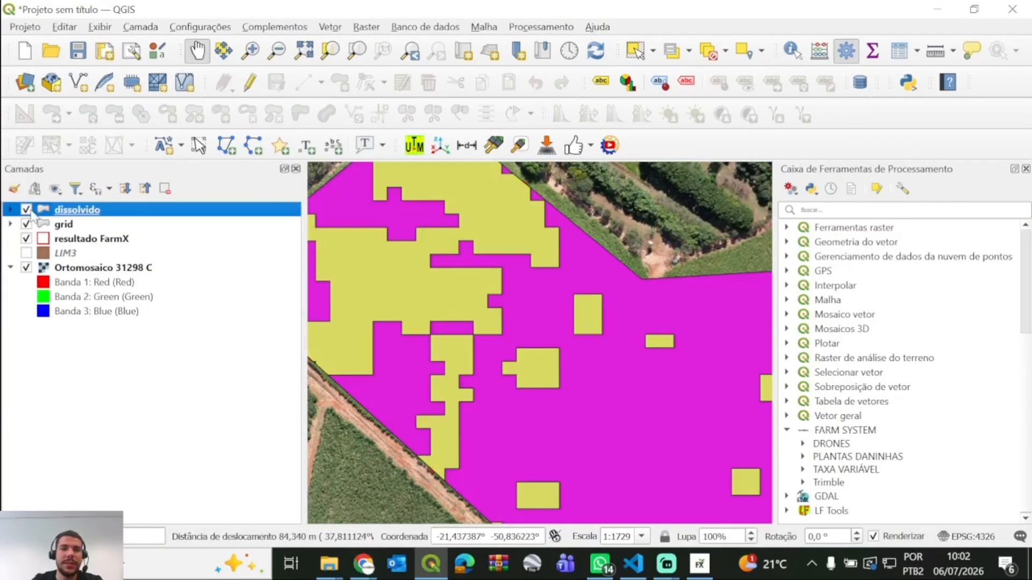
click(29, 210)
click(30, 210)
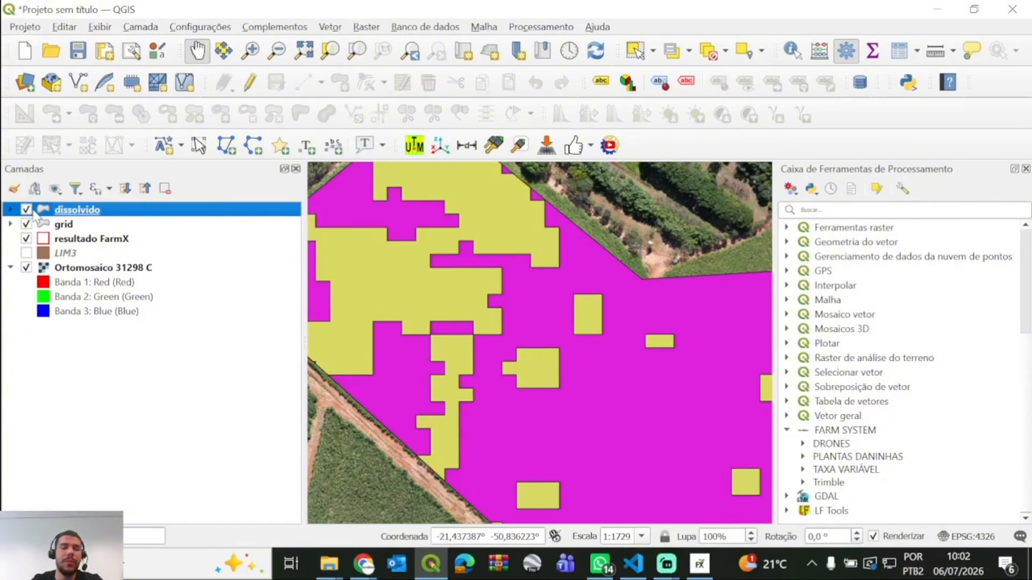
- Hide the grid layer and review the dissolvido rate zones over the whole field
click(26, 224)
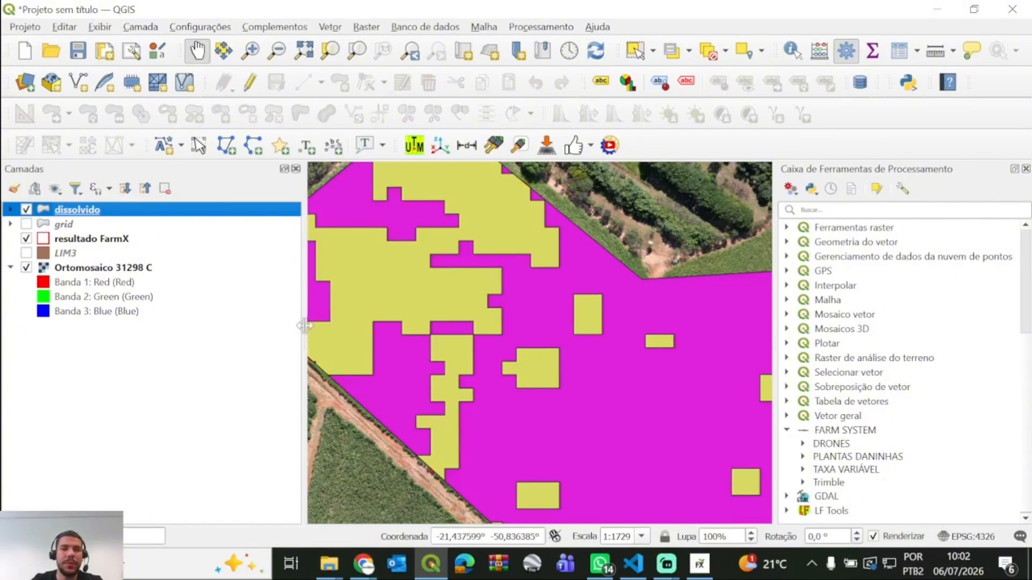
scroll(444, 354, down, 1)
drag(557, 403, 497, 363)
click(27, 210)
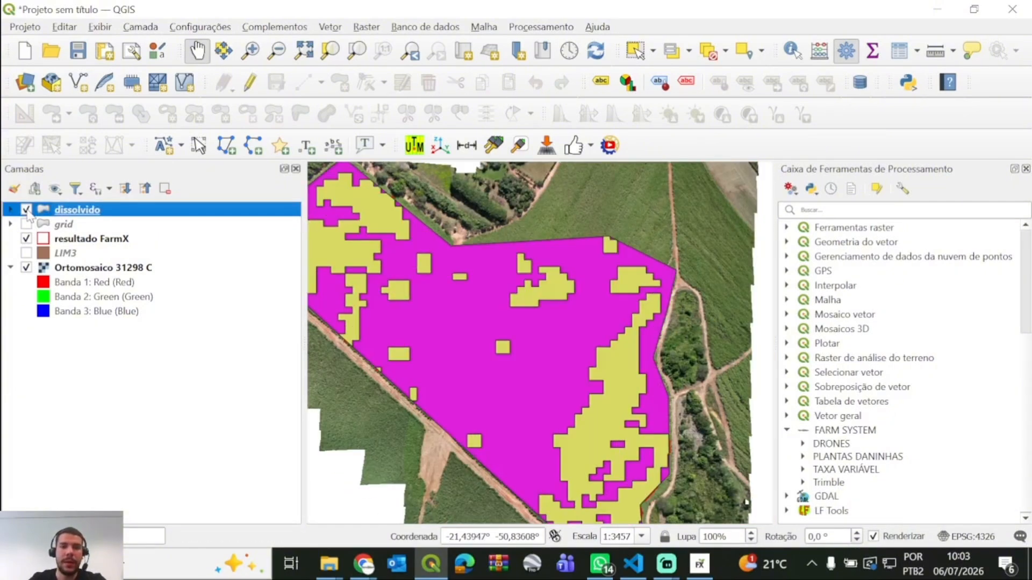
drag(449, 339, 527, 358)
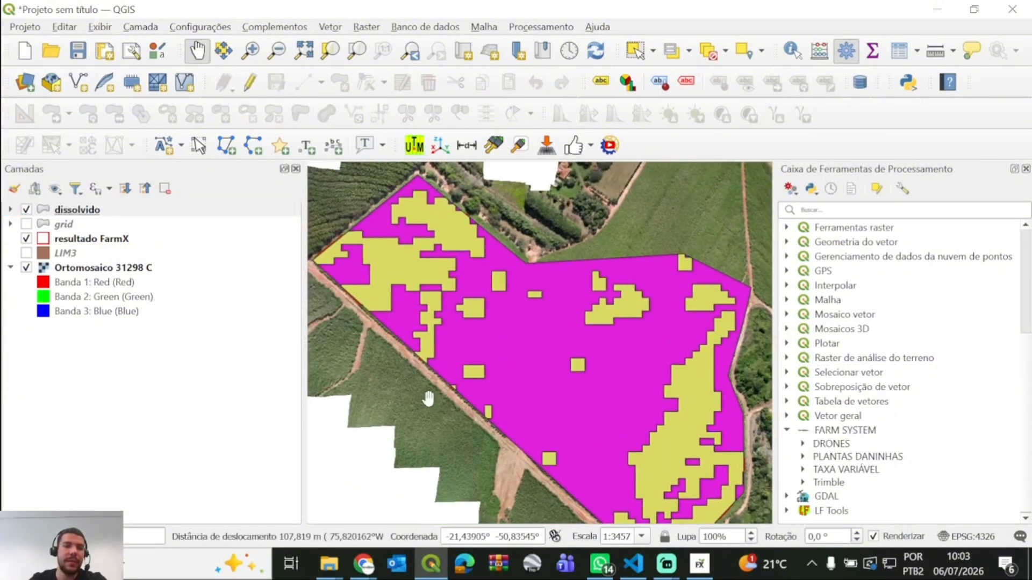
- Switch to Farm X, open the export page and compare the two export formats, ending with DJI Agras T-Series selected
click(25, 214)
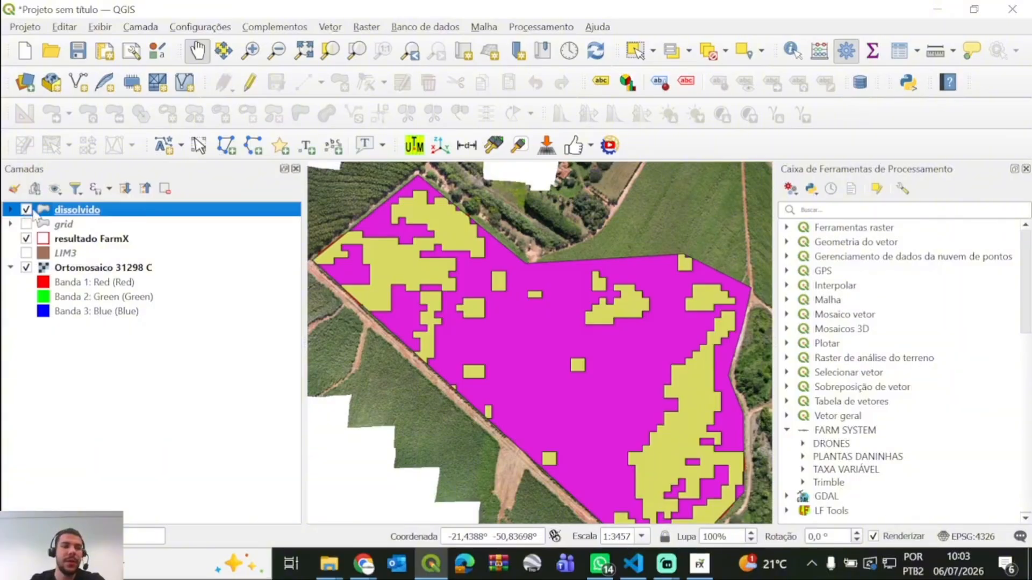
mouse_move(34, 213)
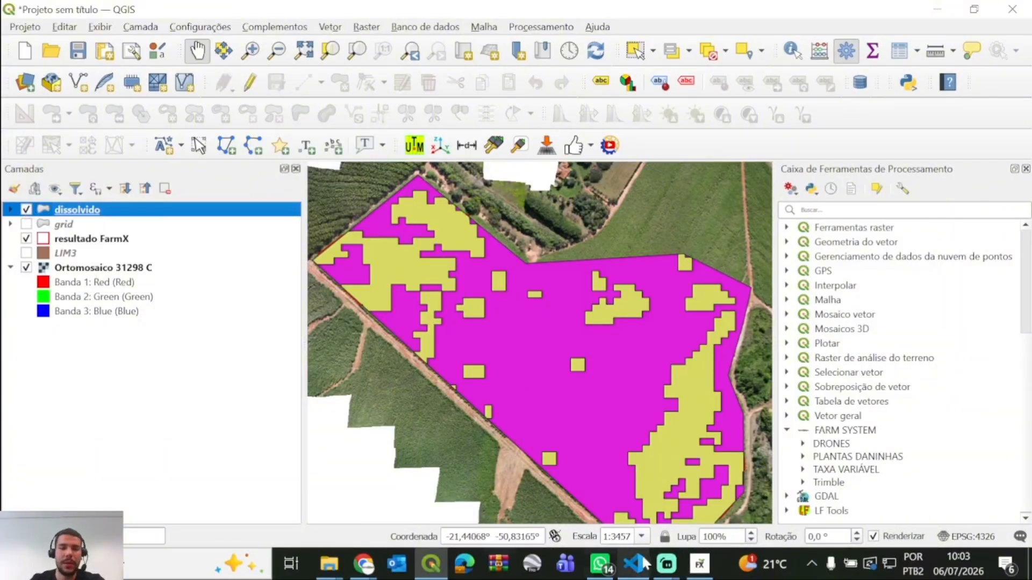
click(695, 570)
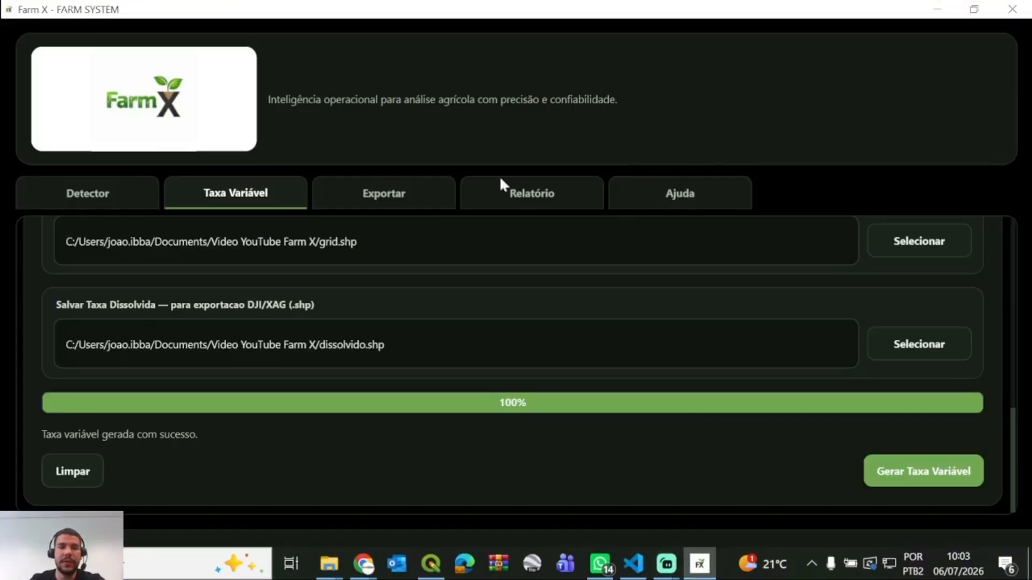
click(374, 196)
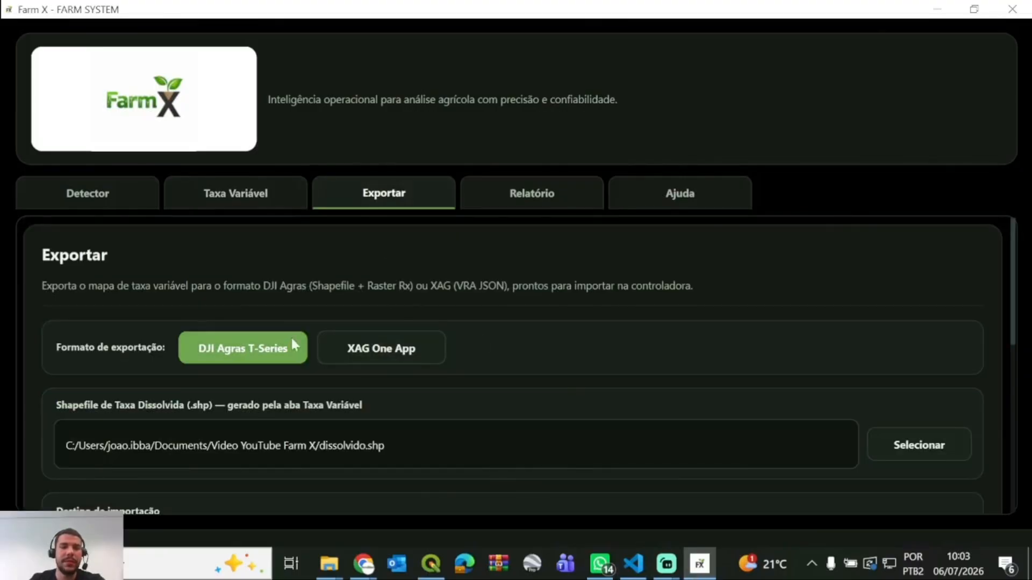
click(357, 346)
click(301, 352)
click(344, 349)
click(284, 348)
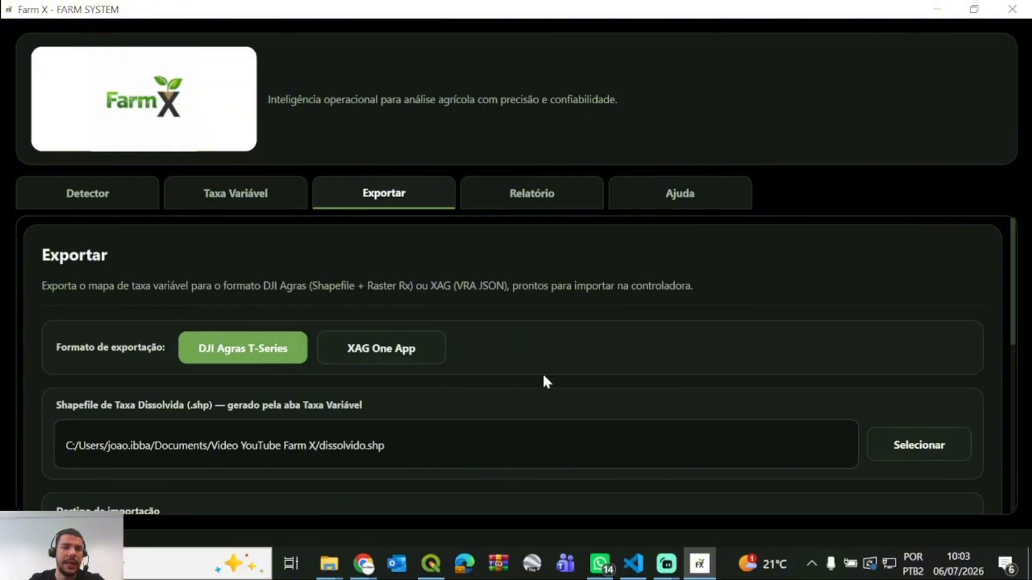
- Review the dissolved-rate shapefile path, then switch to QGIS and check the dissolvido and grid layers by toggling their visibility
scroll(860, 349, down, 1)
drag(472, 407, 54, 403)
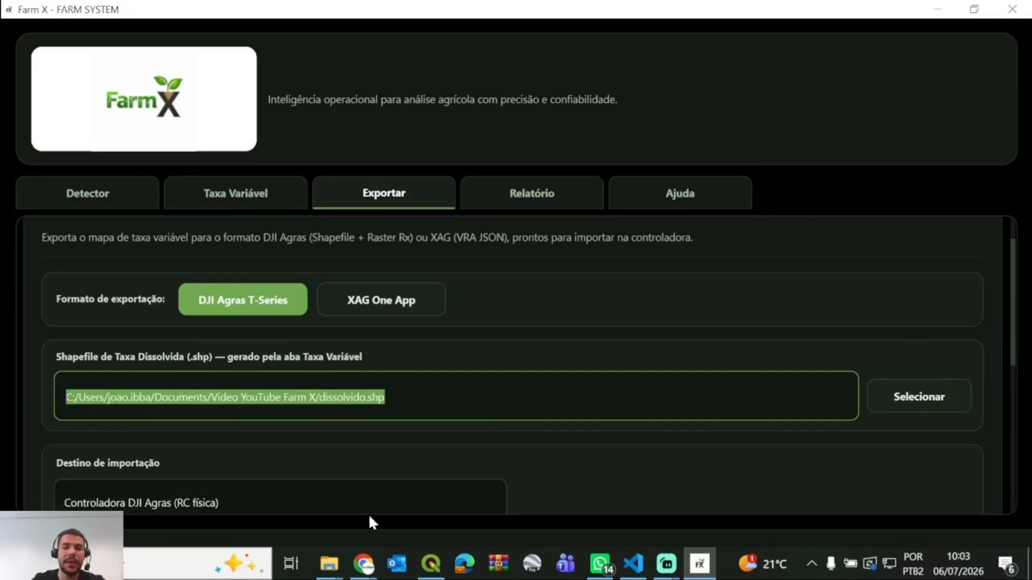
click(431, 563)
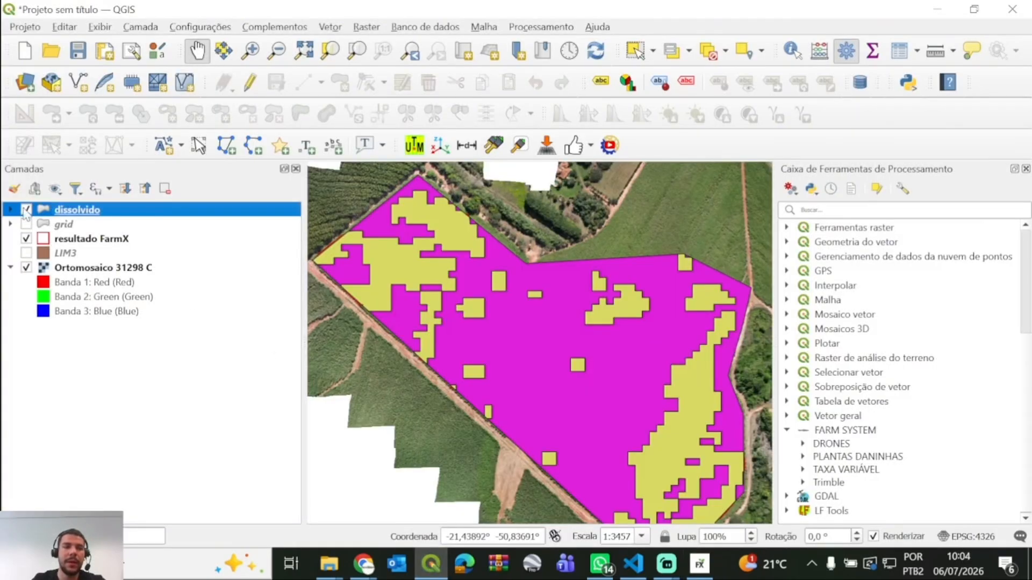
click(26, 210)
click(26, 224)
click(25, 224)
click(26, 224)
click(26, 224)
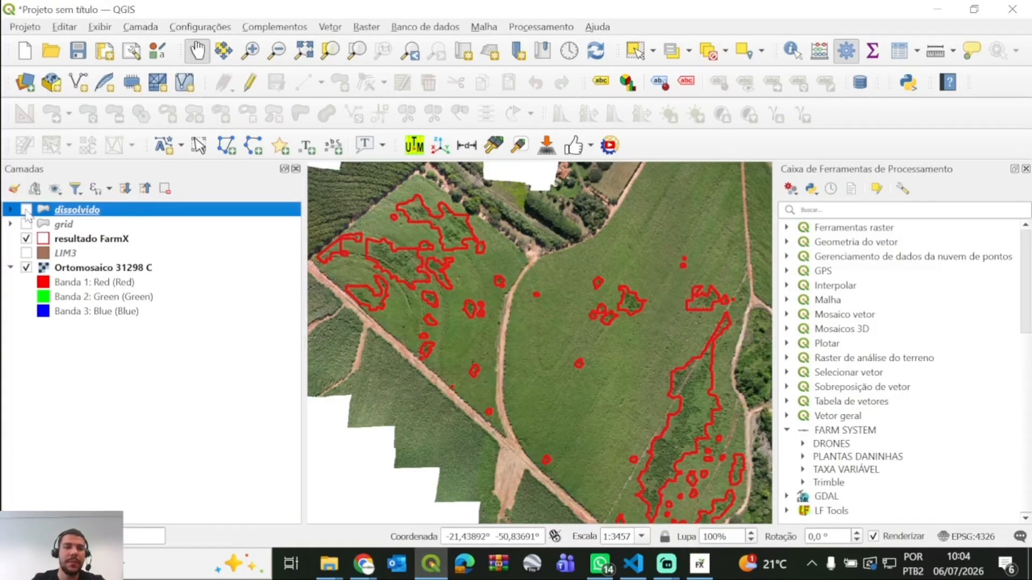
click(26, 210)
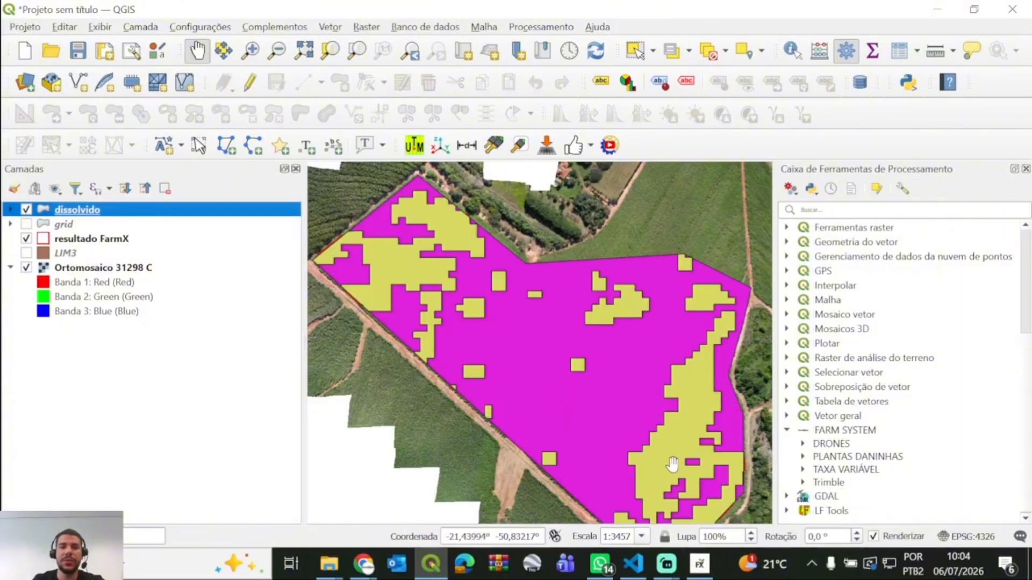
- Return to Farm X and choose dissolvido.shp as the dissolved-rate shapefile for the export
click(700, 563)
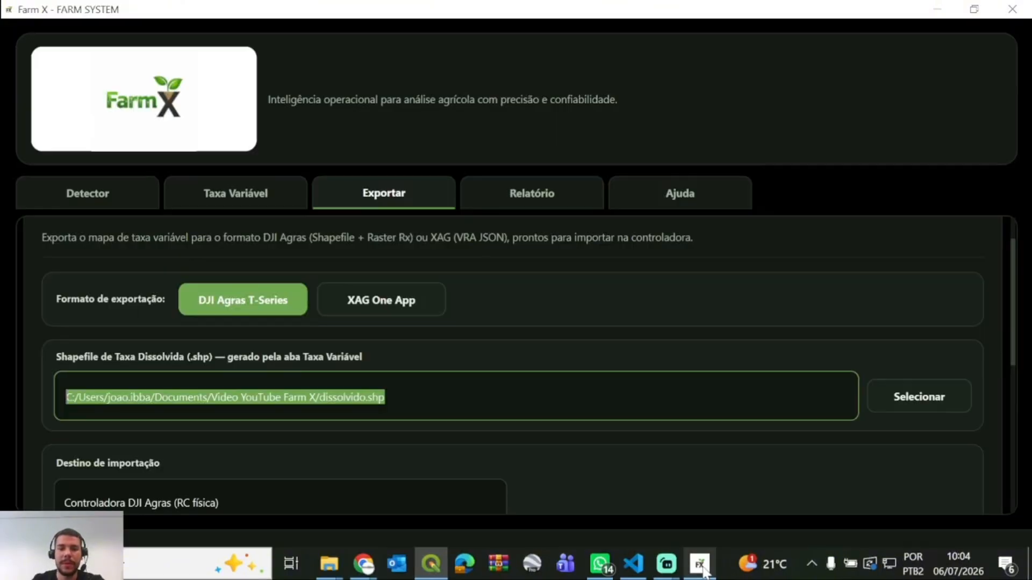
click(944, 401)
double_click(307, 165)
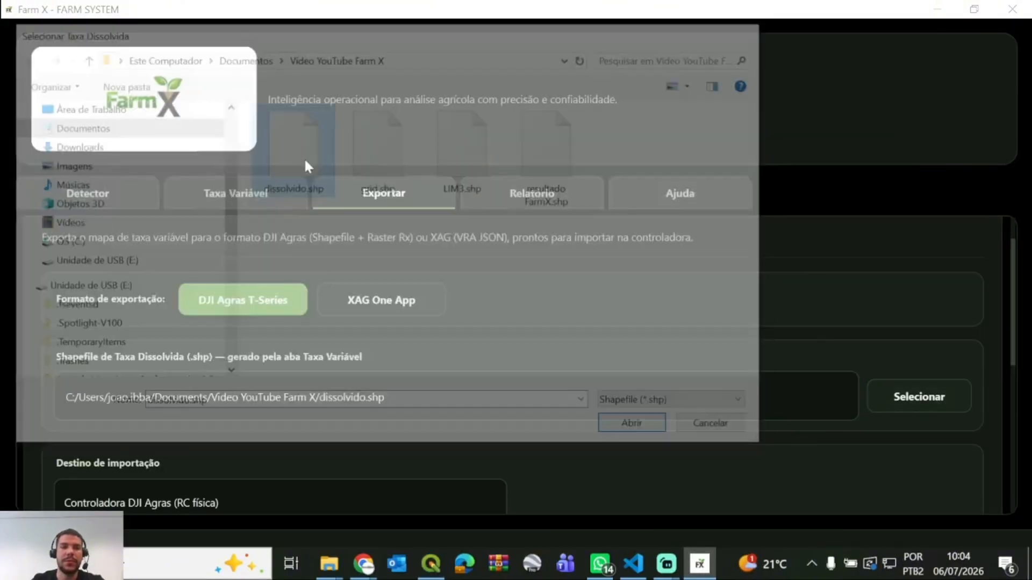
- Set the export's import destination to DJI SmartFarm Web
scroll(589, 403, down, 2)
scroll(403, 442, down, 1)
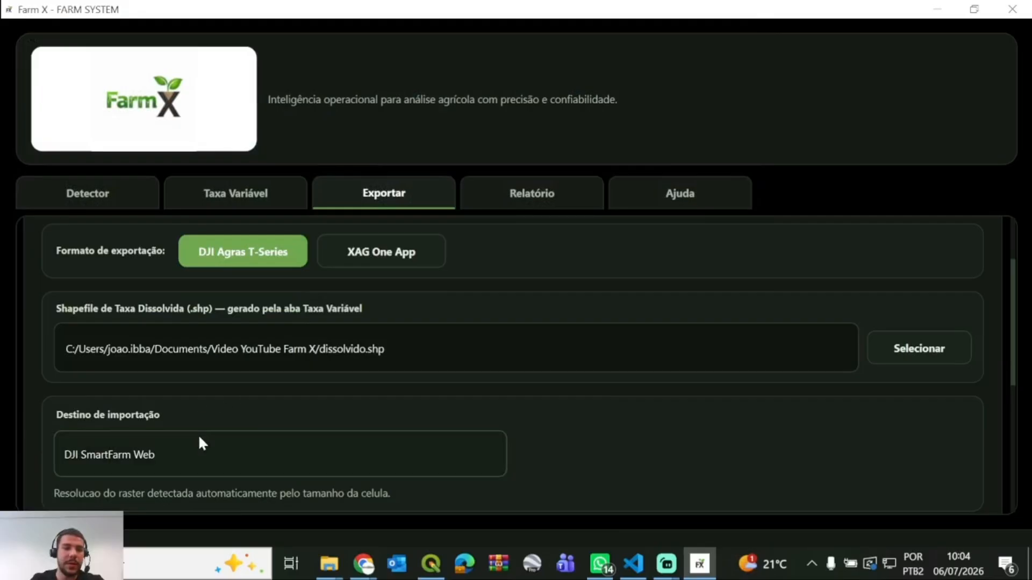
scroll(599, 446, down, 1)
scroll(205, 410, up, 1)
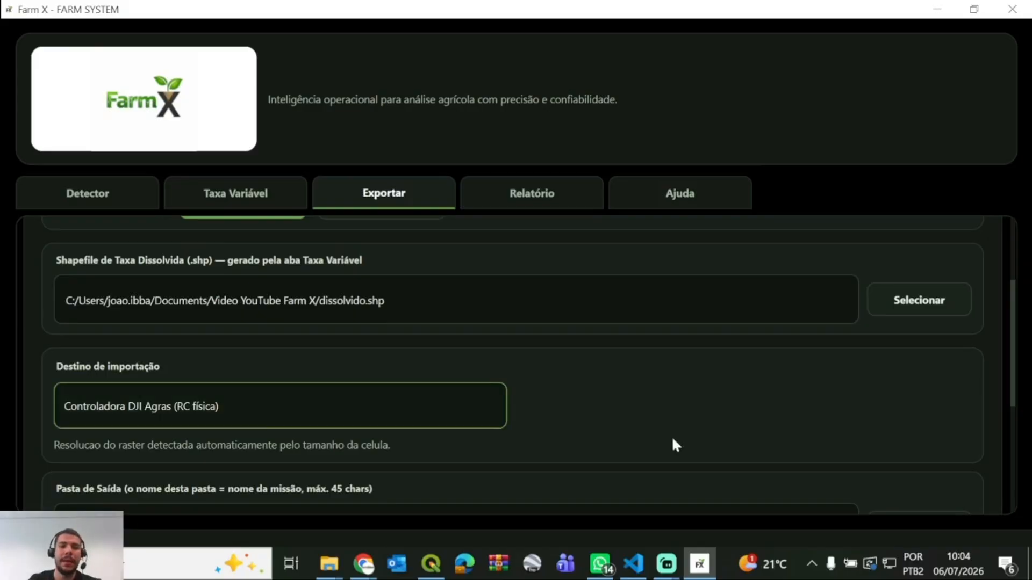
scroll(698, 408, down, 1)
click(277, 354)
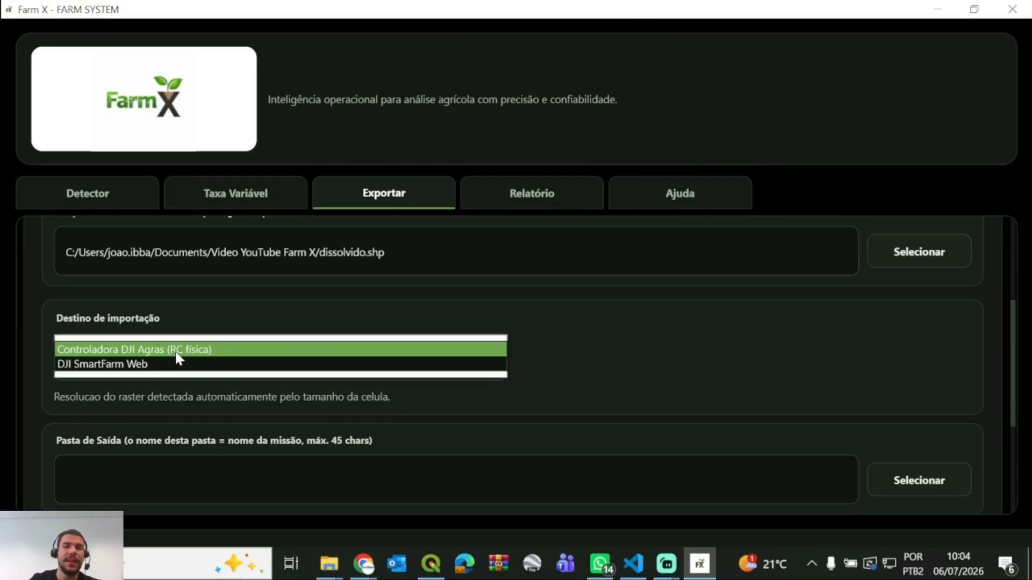
click(147, 365)
scroll(806, 376, down, 2)
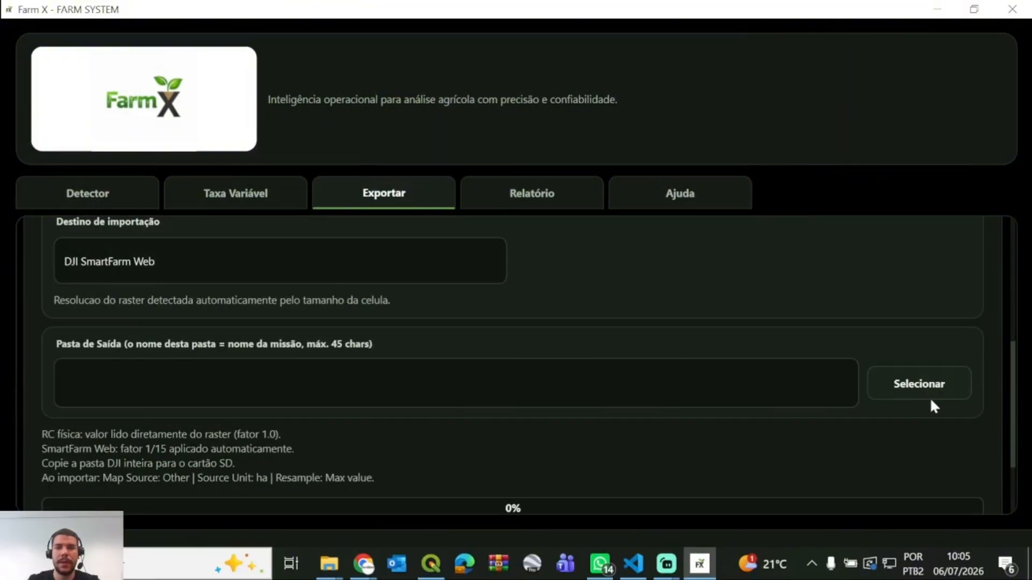
- Choose the Video YouTube Farm X folder as the output folder and run the DJI export
click(920, 383)
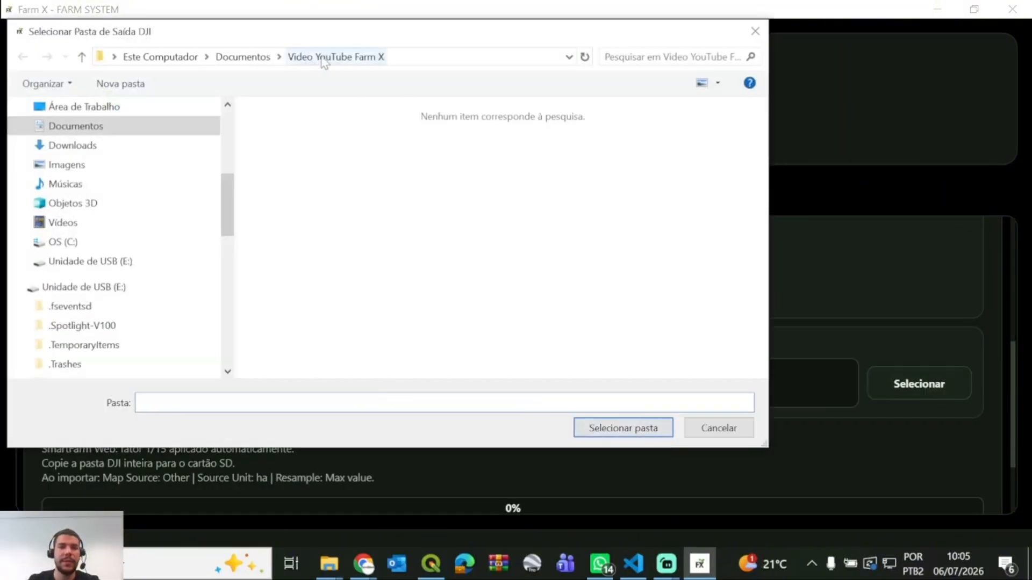
click(612, 428)
scroll(602, 440, down, 2)
click(916, 475)
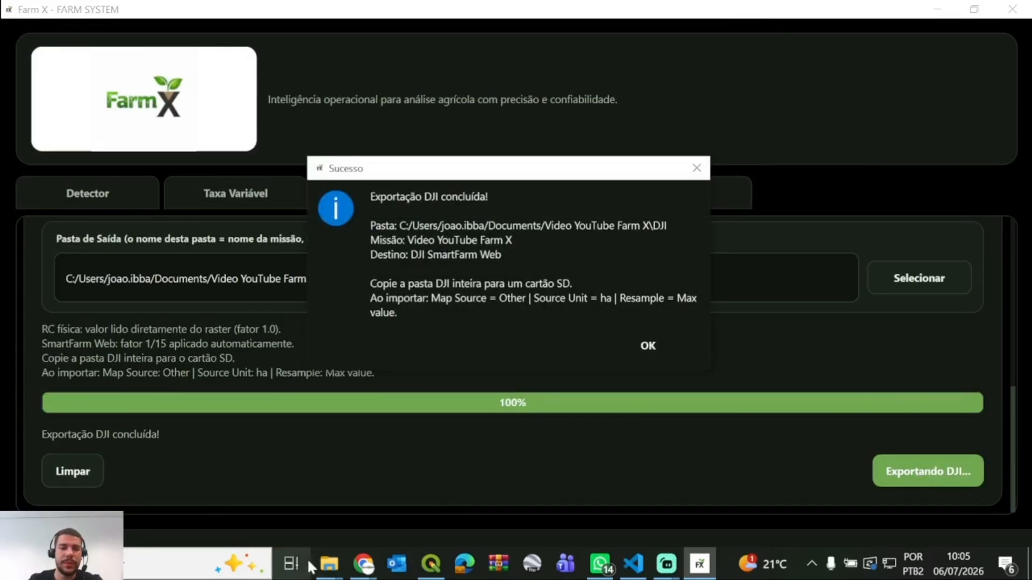
- Switch to File Explorer and inspect the exported DJI folder's Shapefile and Rx subfolders in Video YouTube Farm X
mouse_move(329, 563)
click(263, 498)
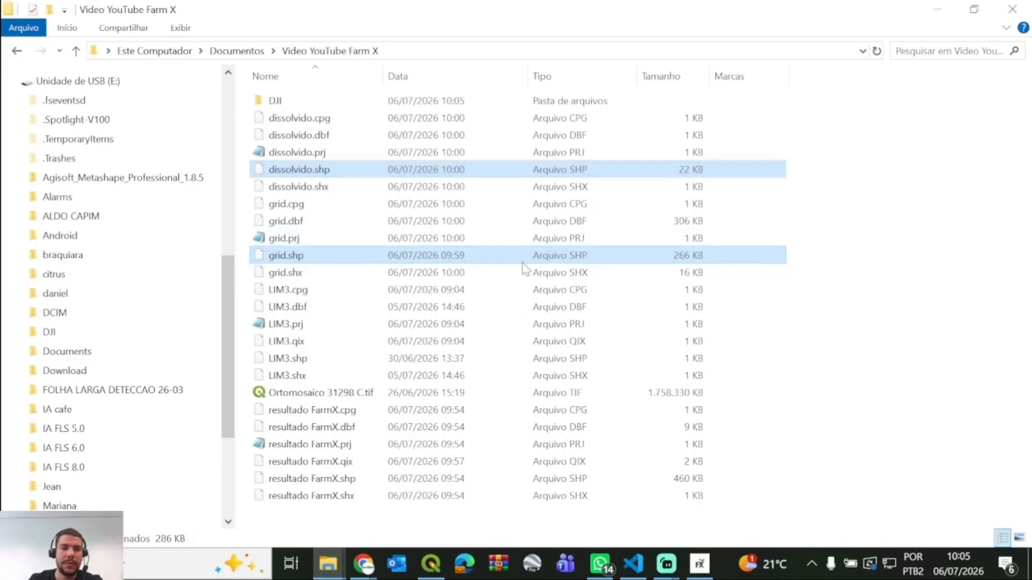
click(462, 220)
click(304, 102)
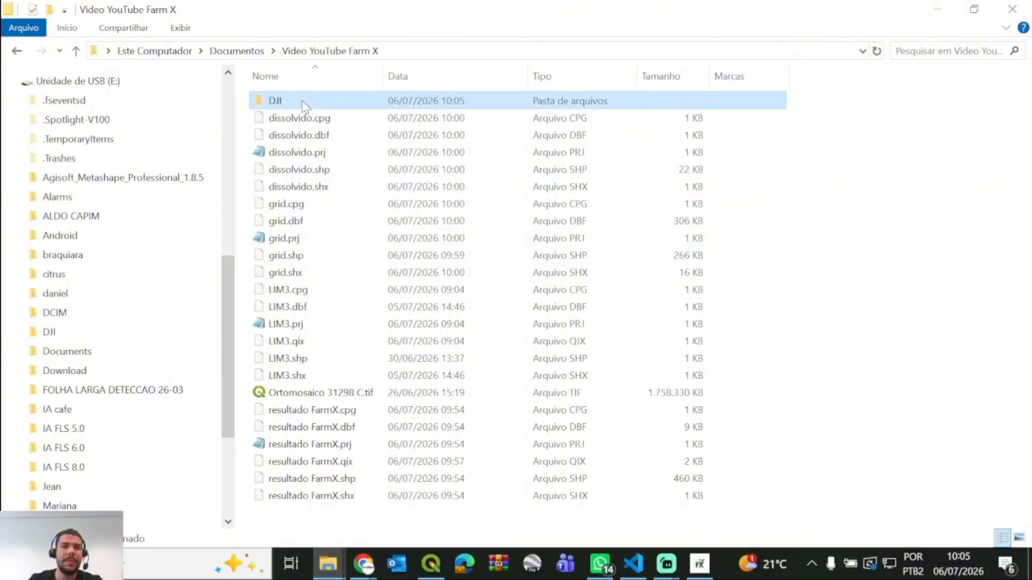
double_click(304, 102)
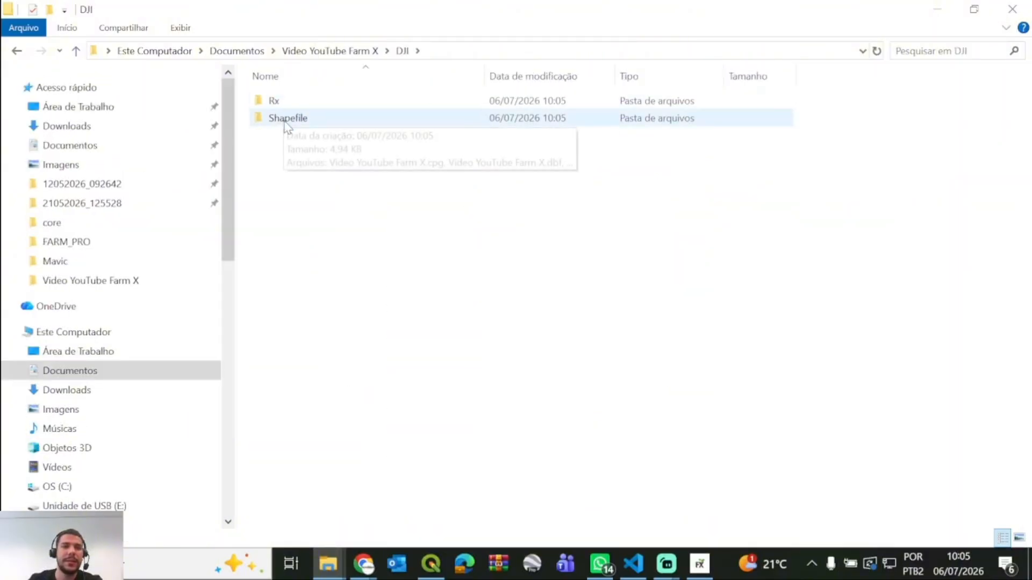
double_click(286, 118)
drag(316, 211, 322, 93)
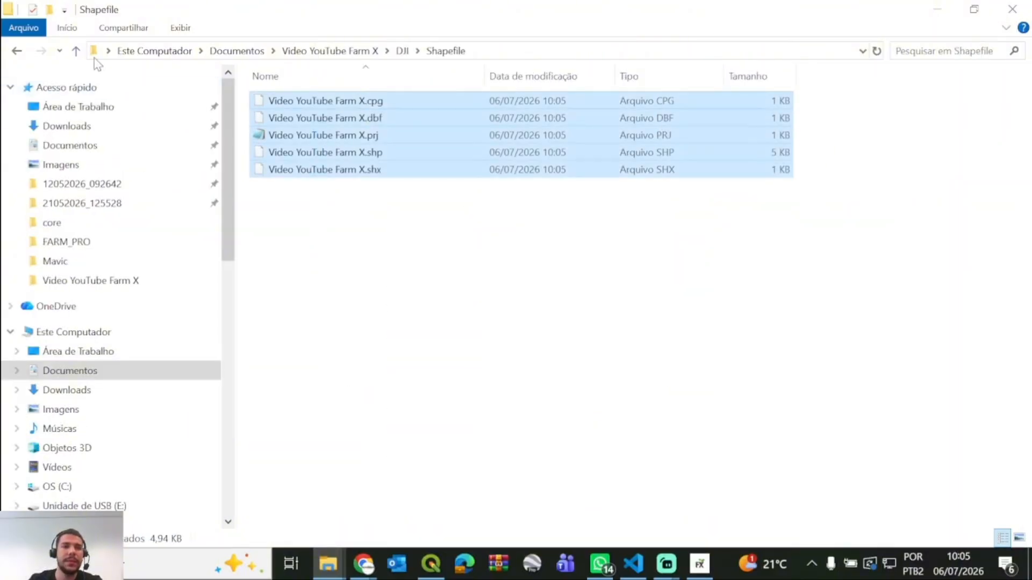
click(76, 50)
double_click(272, 101)
drag(502, 194, 244, 71)
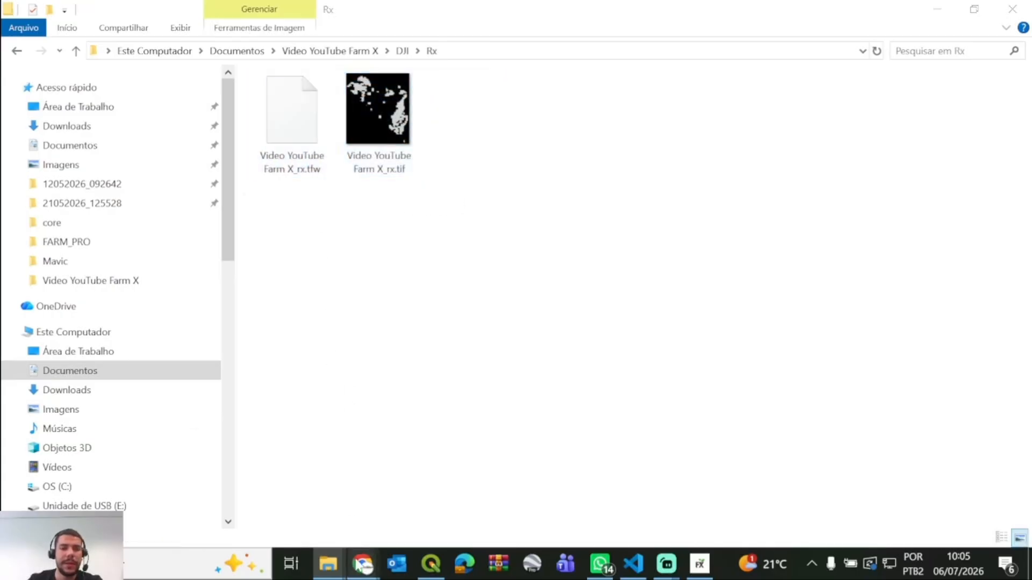
- Switch to DJI SmartFarm in Chrome and add Video YouTube Farm X_rx.tif from the DJI/Rx folder to the youtube prescription
mouse_move(363, 564)
click(321, 492)
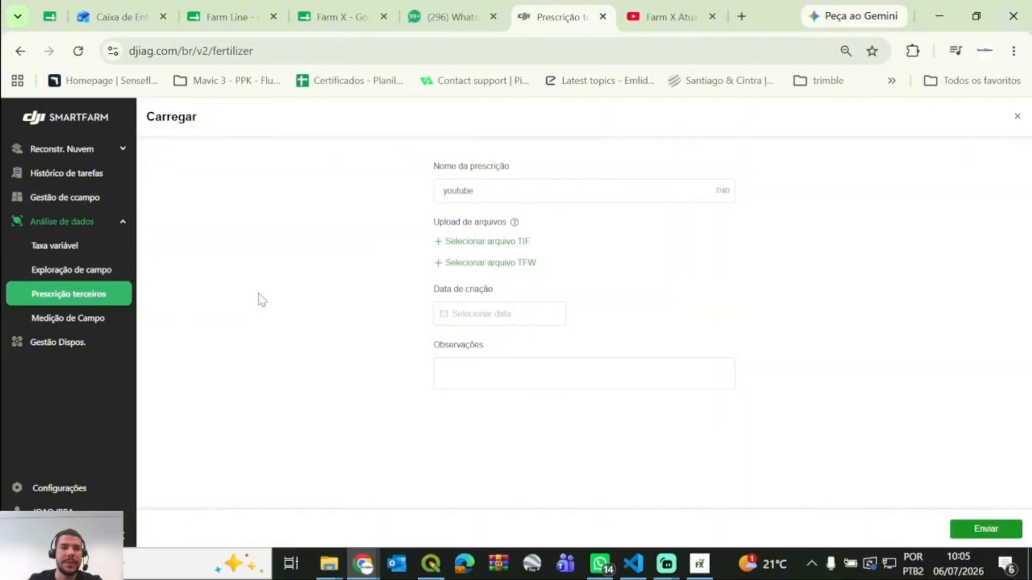
click(461, 242)
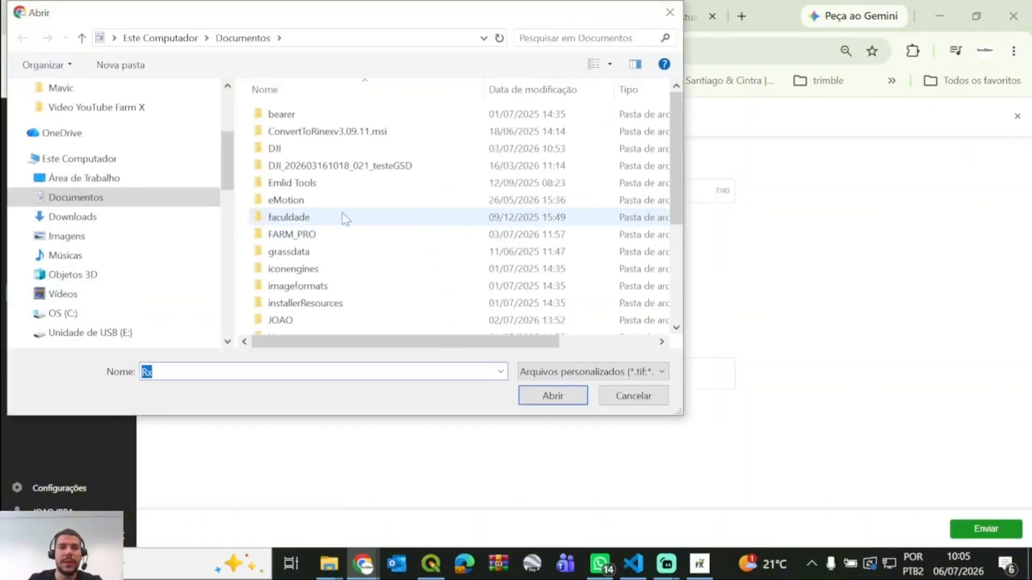
click(96, 107)
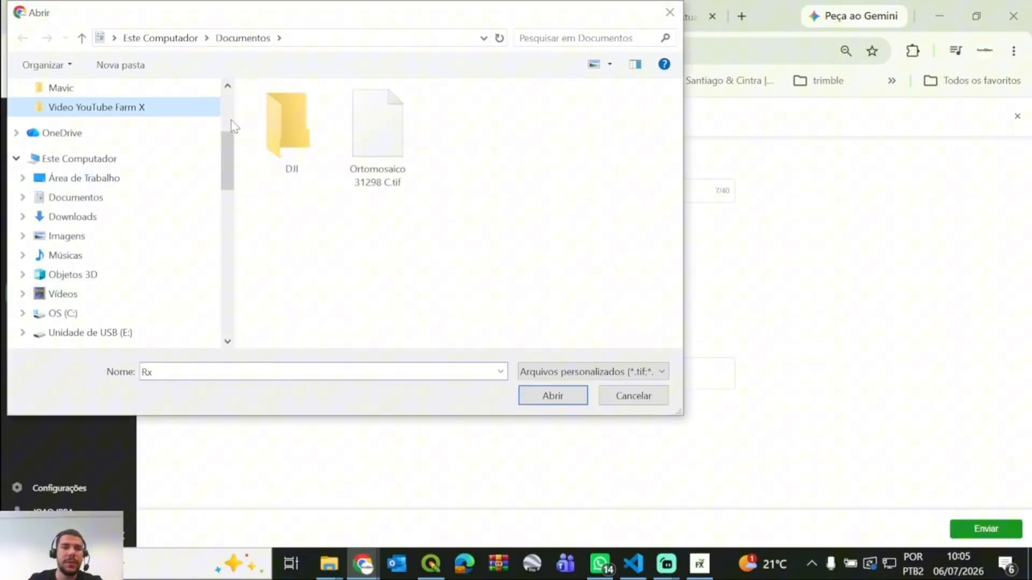
double_click(300, 132)
double_click(289, 116)
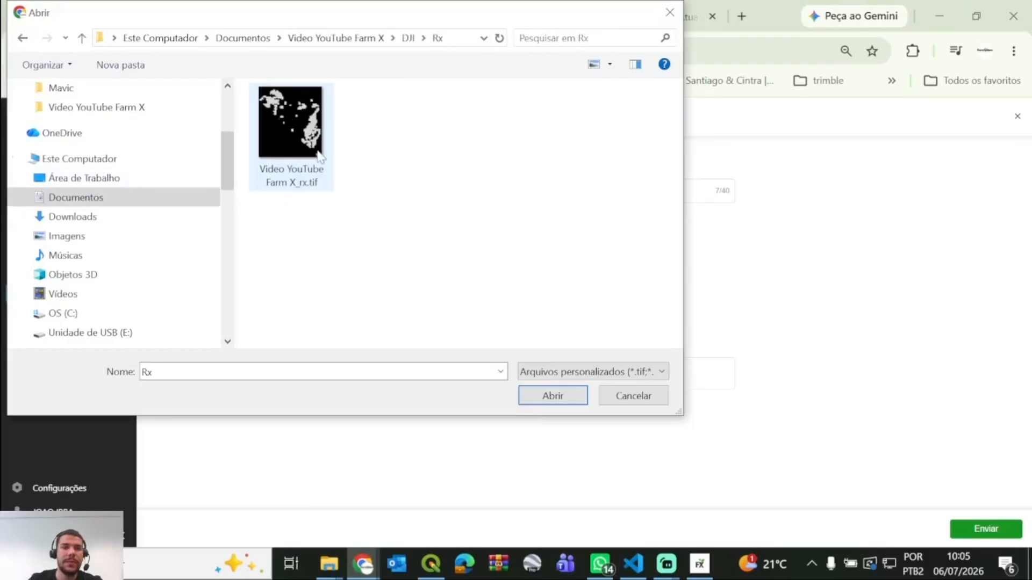
click(297, 152)
click(533, 401)
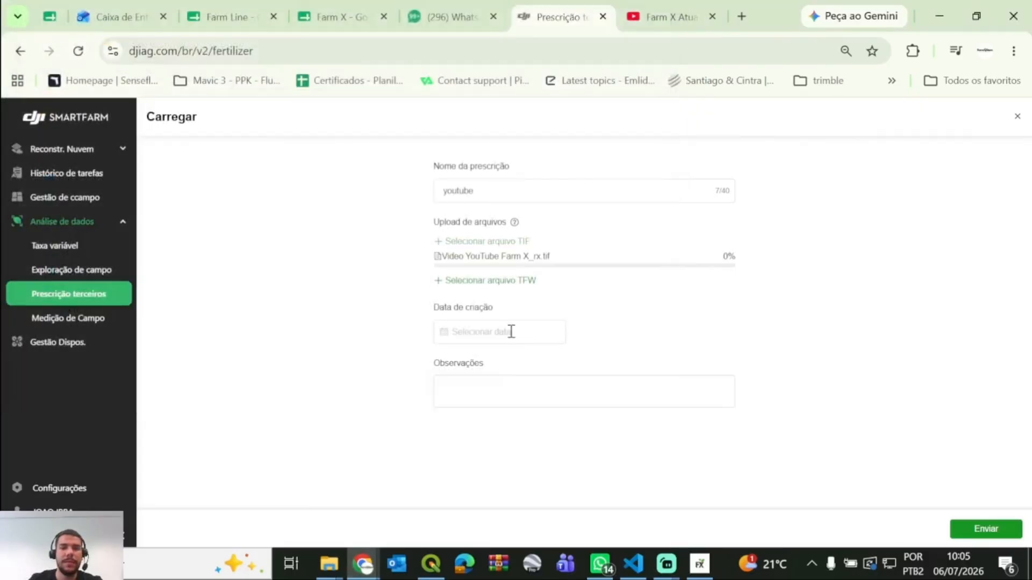
- Add Video YouTube Farm X_rx.tfw as the prescription's TFW file
click(489, 293)
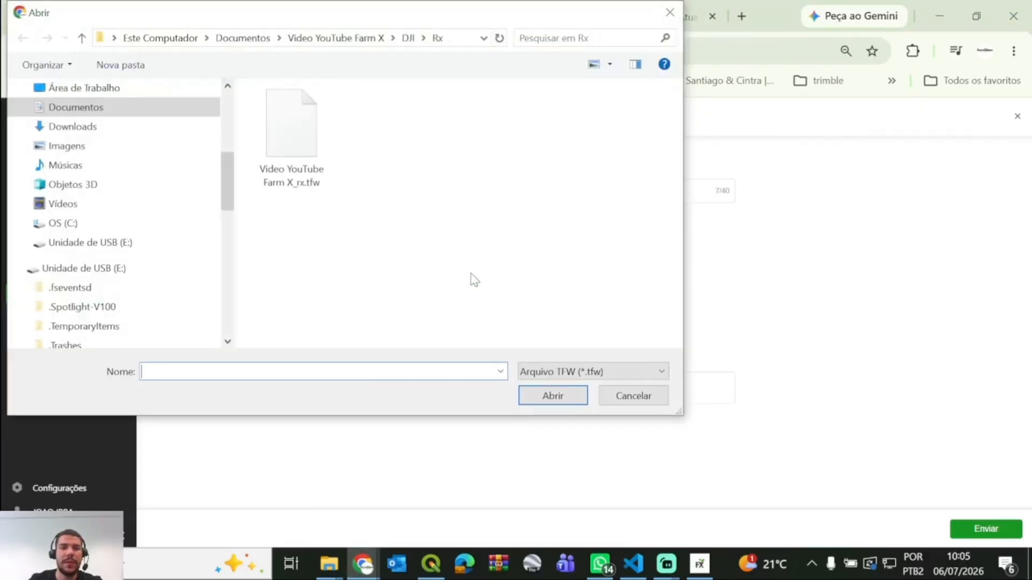
click(283, 146)
click(542, 395)
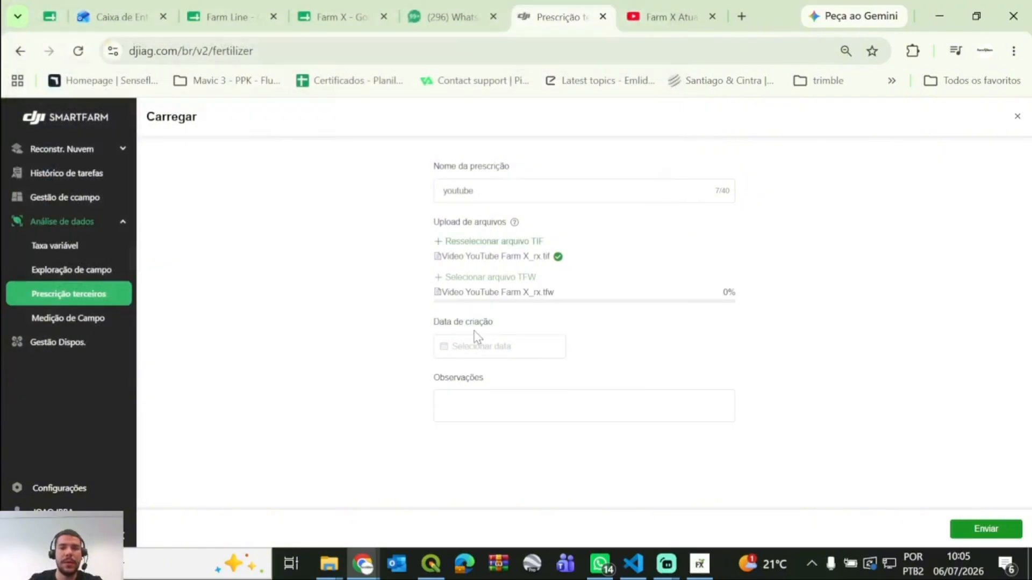
- Set the prescription's creation date to 2026-07-26 and submit the upload
click(471, 343)
click(455, 279)
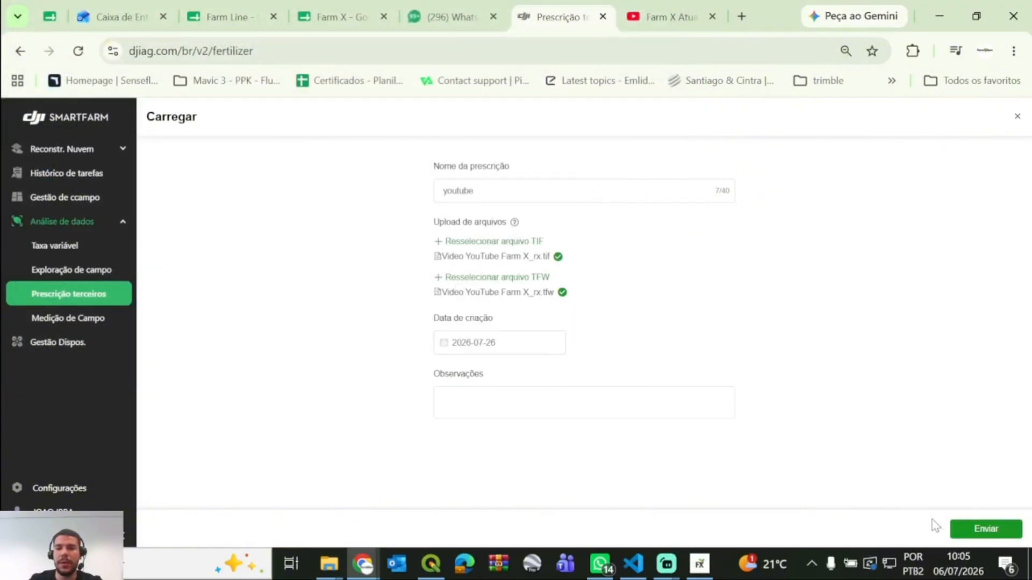
click(967, 529)
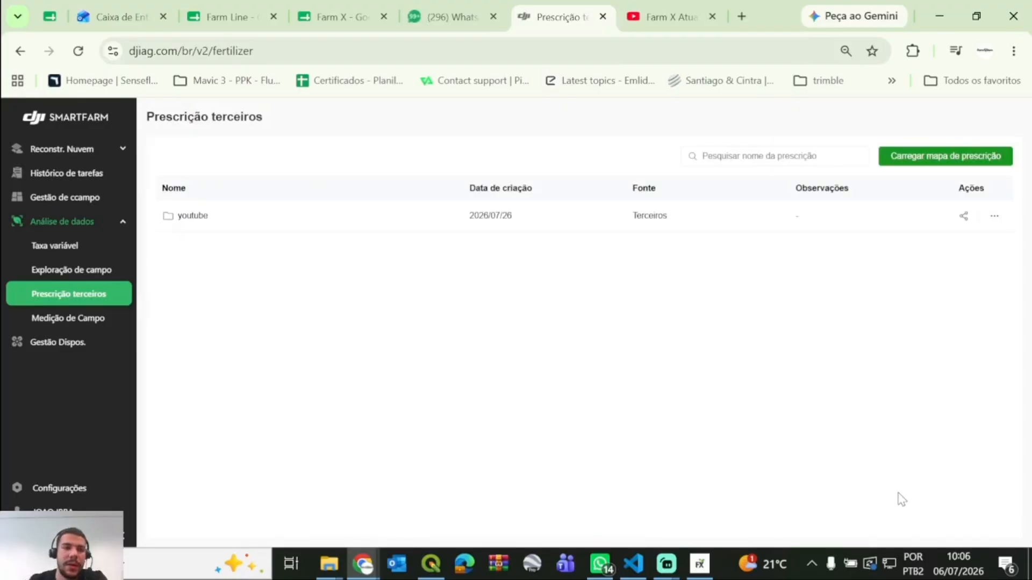
- Open the youtube prescription and examine its application zones and rates across the field on the satellite map
click(225, 216)
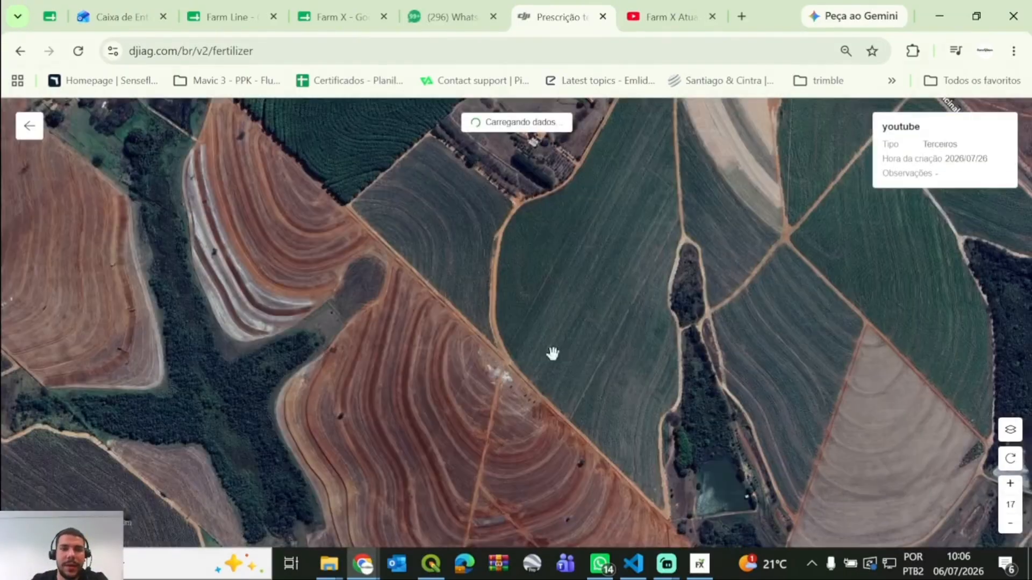
scroll(485, 243, up, 1)
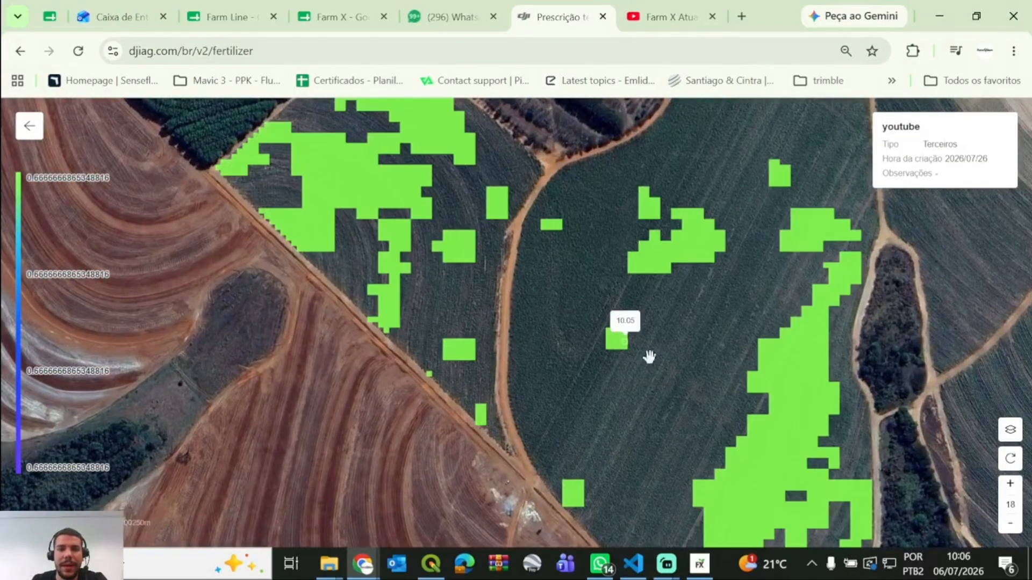
drag(649, 356, 489, 211)
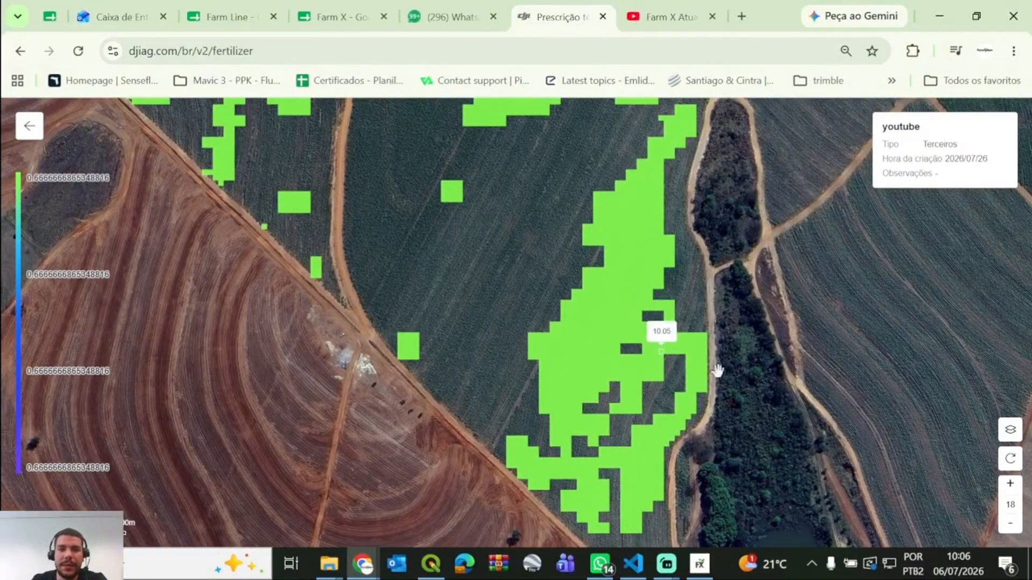
scroll(613, 306, down, 2)
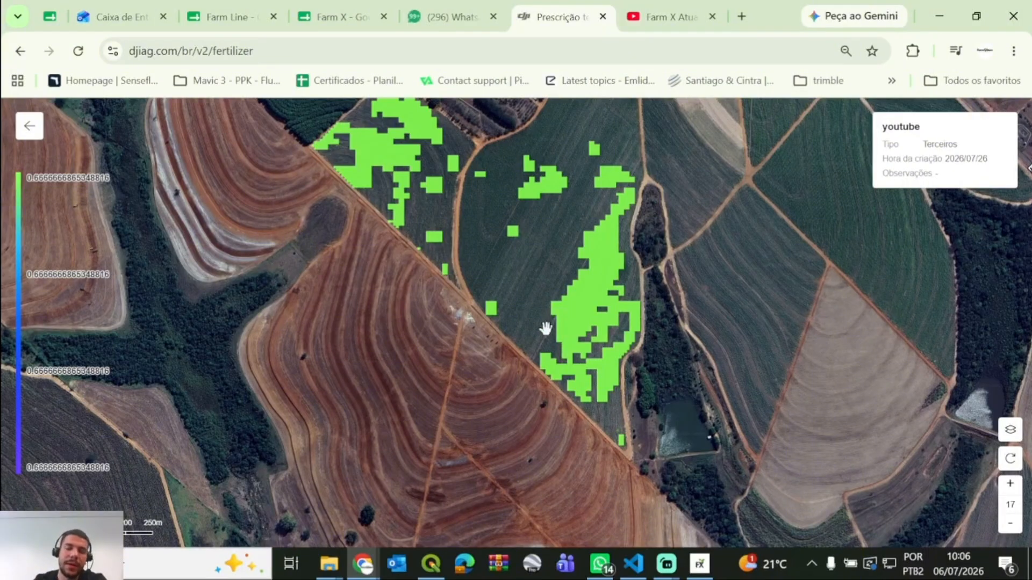
- Switch to QGIS and hide the dissolvido layer over the orthomosaic
drag(461, 234, 453, 316)
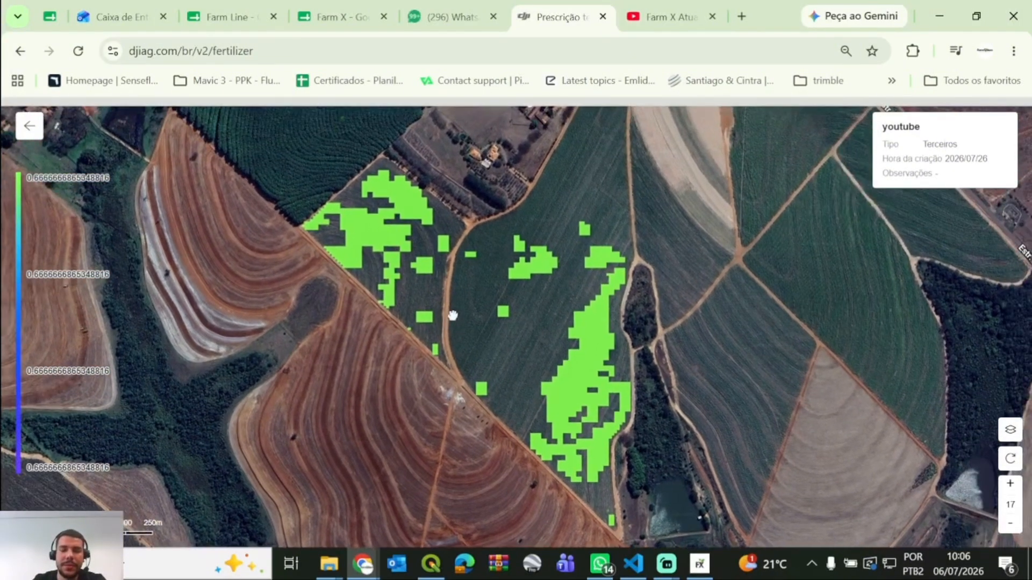
click(430, 563)
click(26, 209)
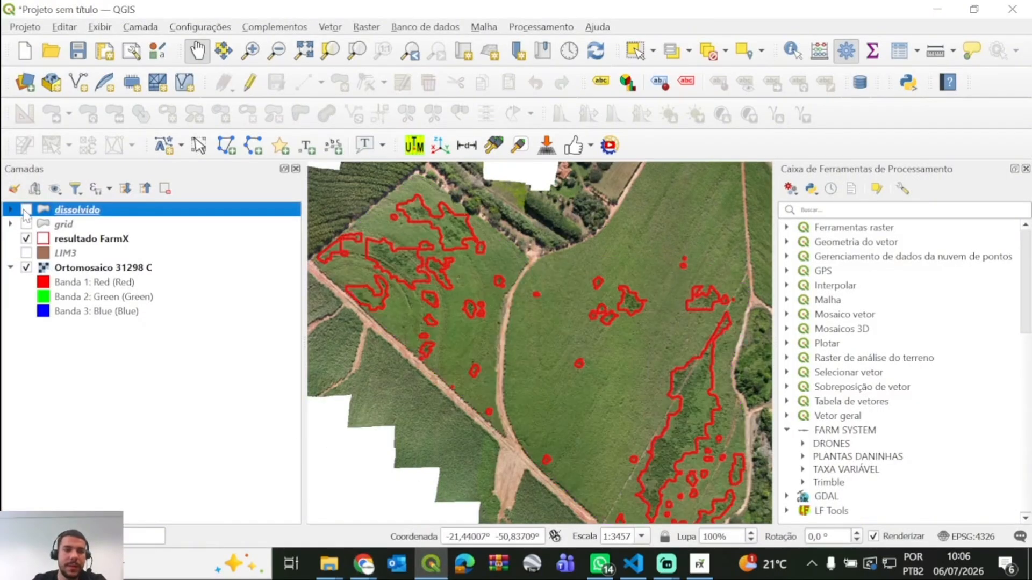
- Add Video YouTube Farm X_rx.tif from the DJI/Rx folder to the QGIS project and inspect its zones over the orthomosaic
mouse_move(326, 563)
click(260, 504)
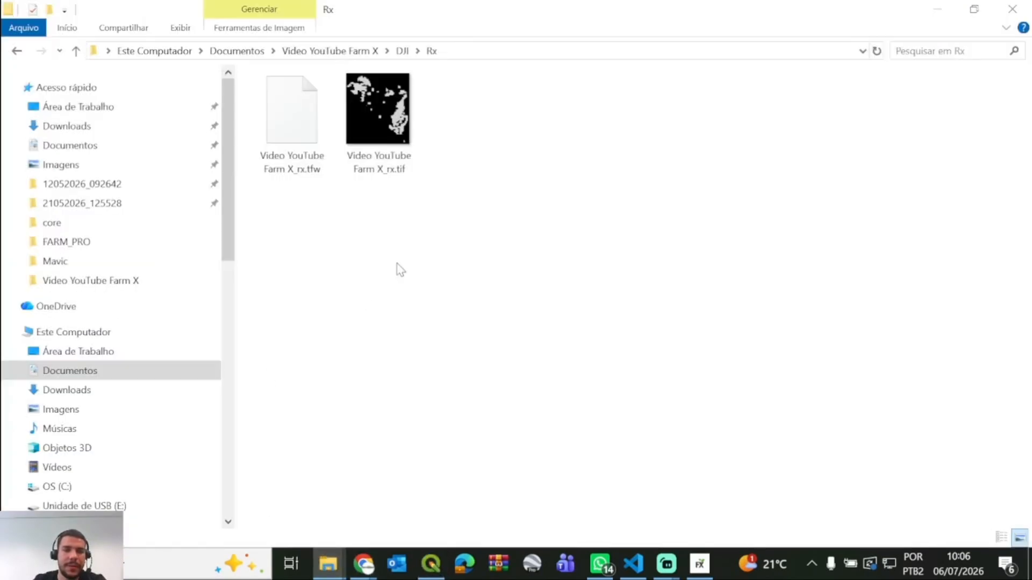
drag(376, 82, 533, 337)
drag(616, 365, 556, 265)
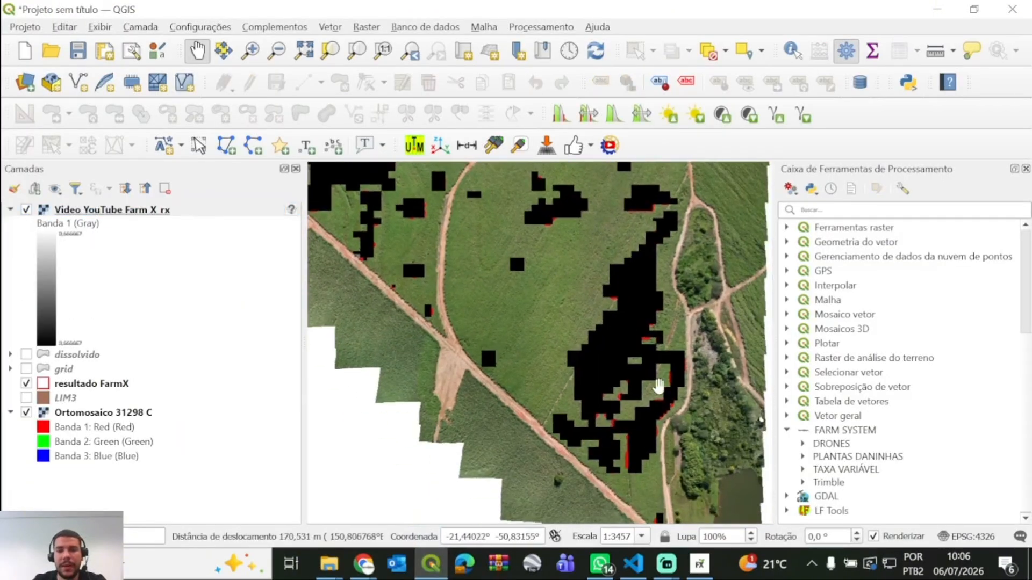
drag(409, 250, 497, 322)
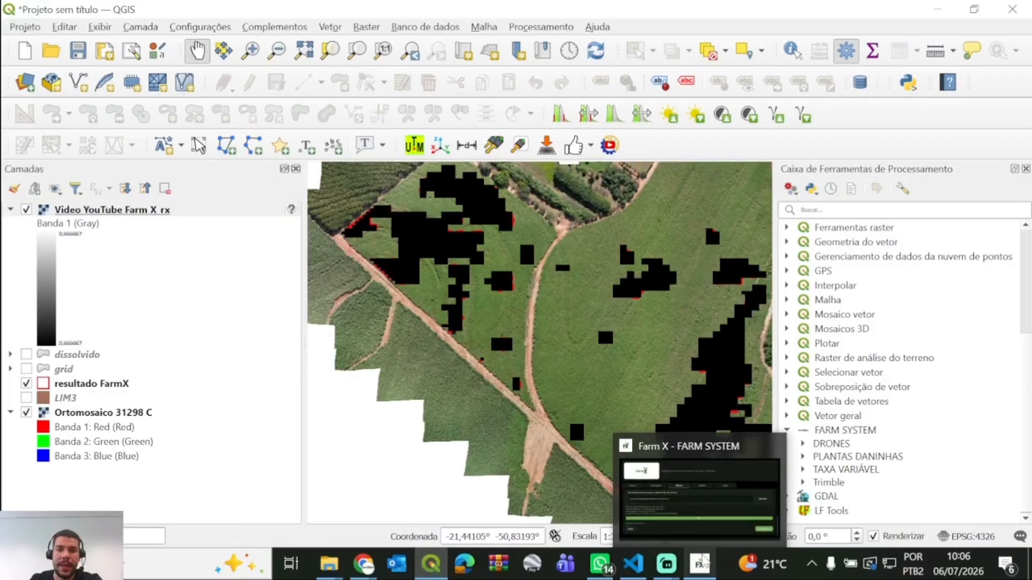
- Switch to Farm X and load Ortomosaico 31298 C.tif as the orthomosaic for the Taxa Variavel report
click(699, 472)
click(655, 353)
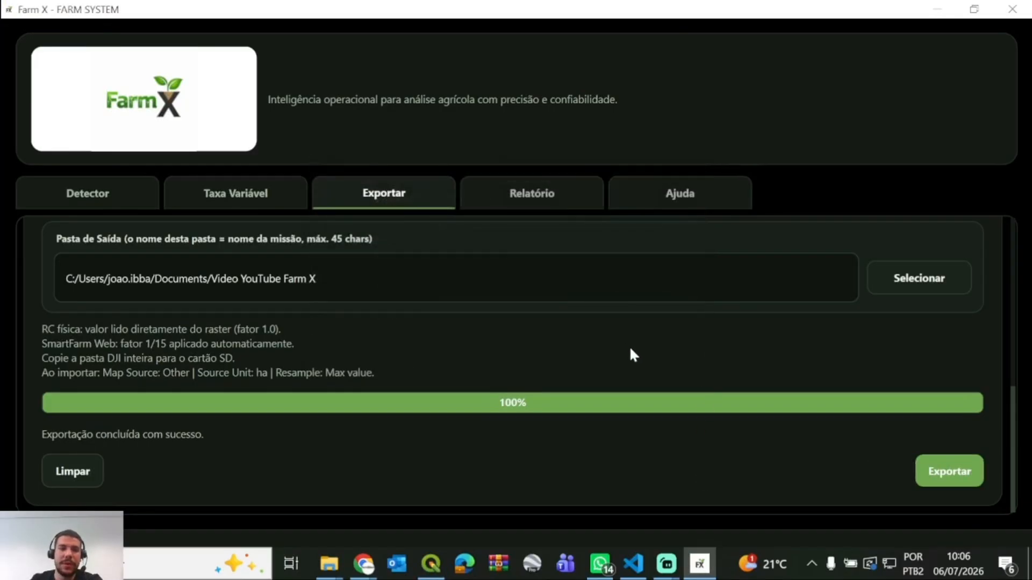
click(547, 190)
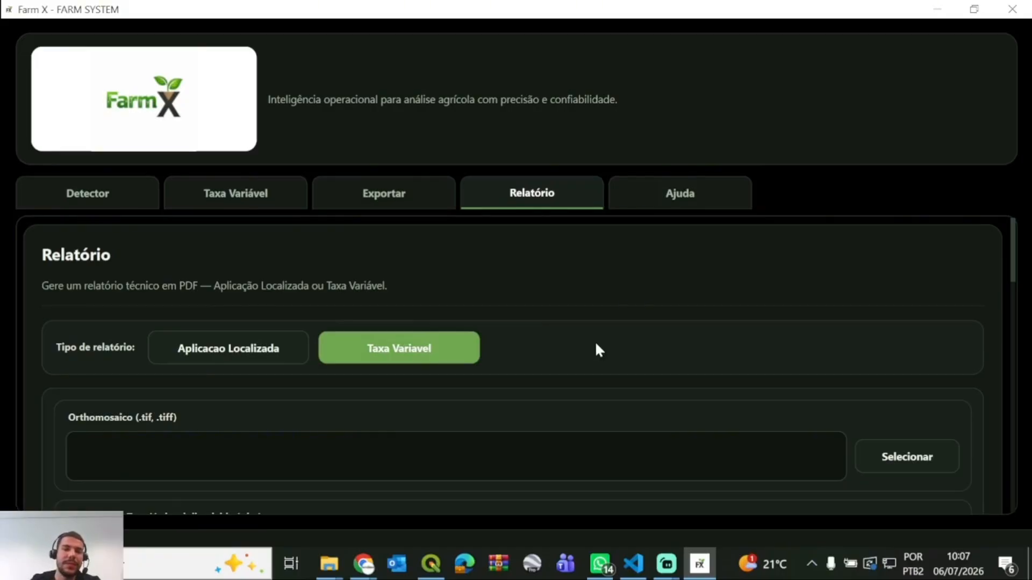
scroll(780, 354, down, 1)
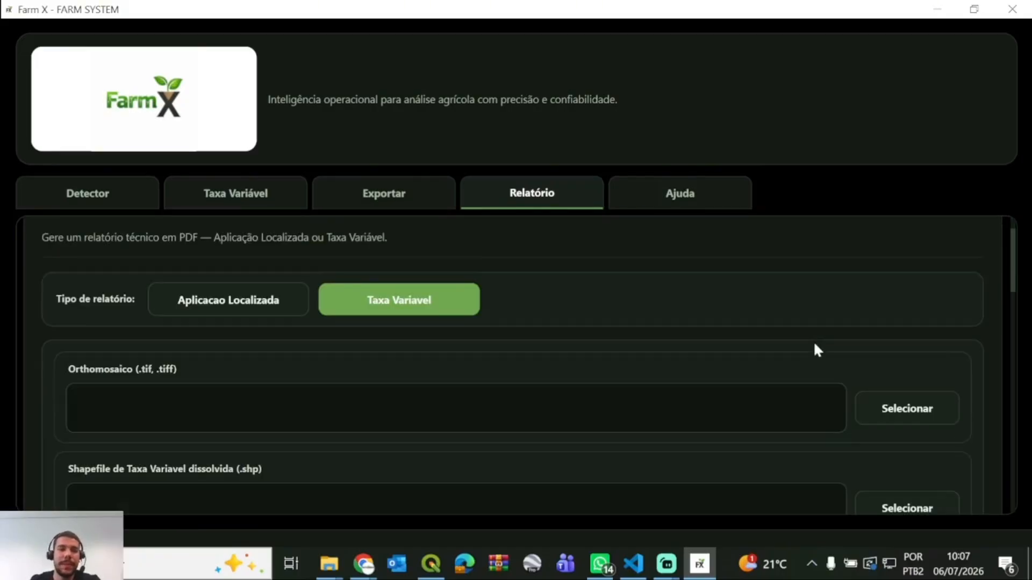
click(888, 408)
click(376, 148)
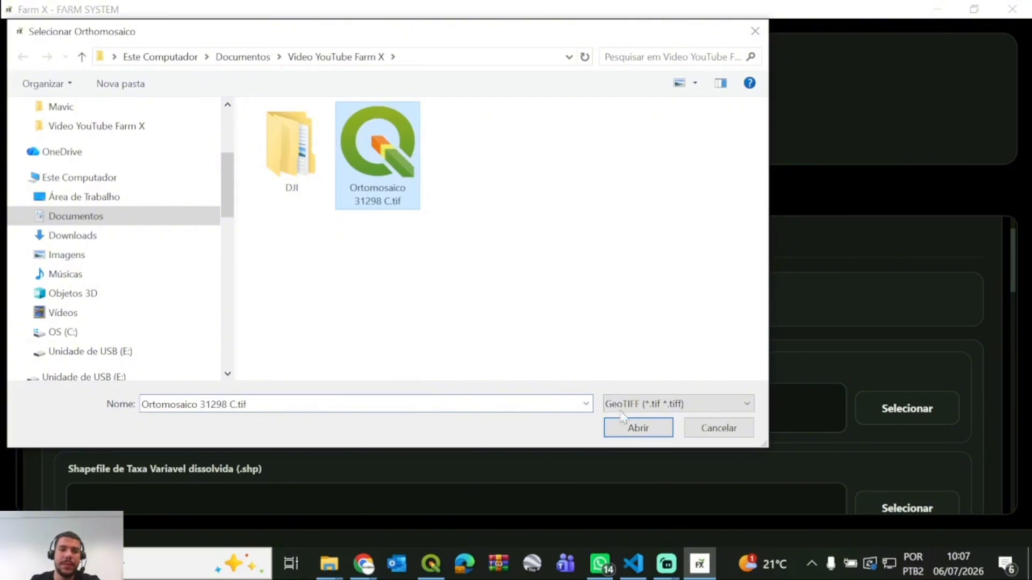
click(637, 421)
- Load dissolvido.shp as the report's dissolved variable-rate shapefile
scroll(801, 364, down, 1)
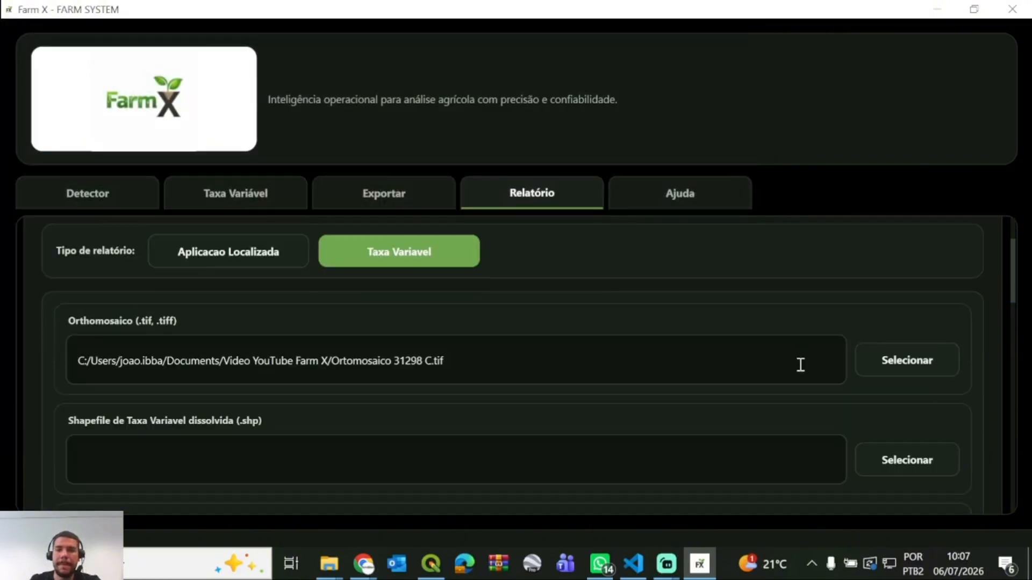
click(936, 461)
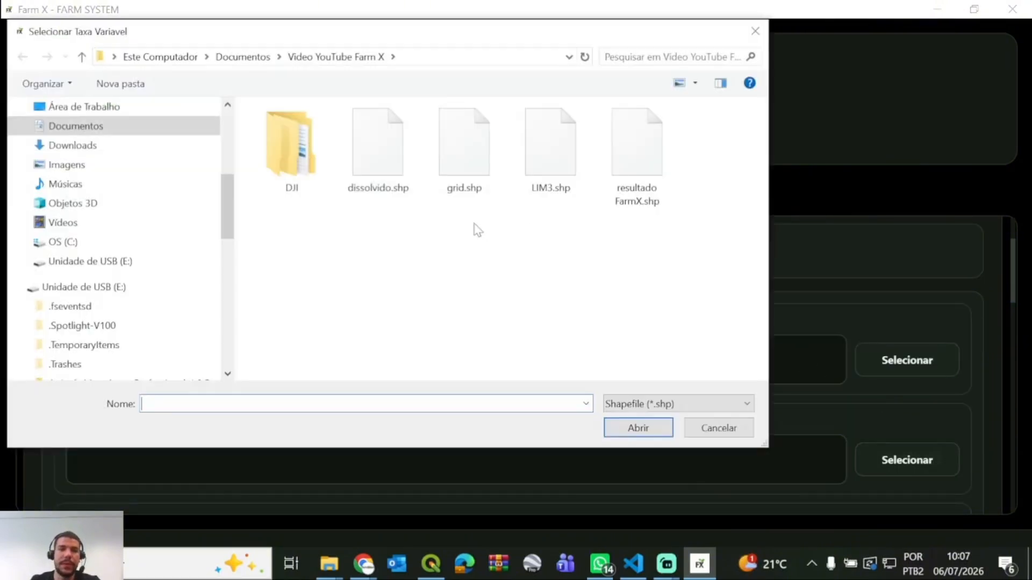
click(377, 150)
click(637, 428)
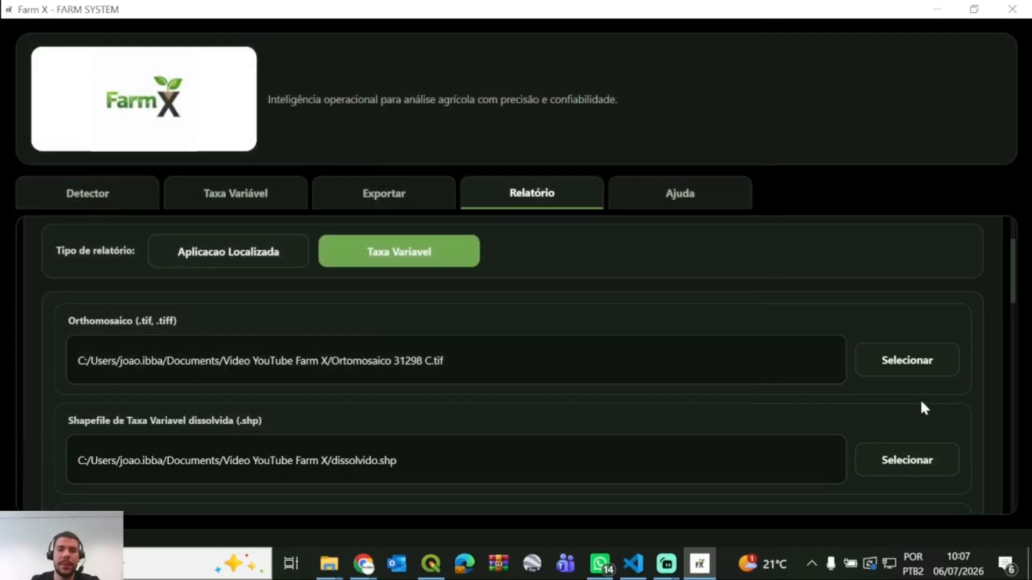
- Load LIM3.shp as the report's total field area
scroll(919, 402, down, 3)
click(907, 414)
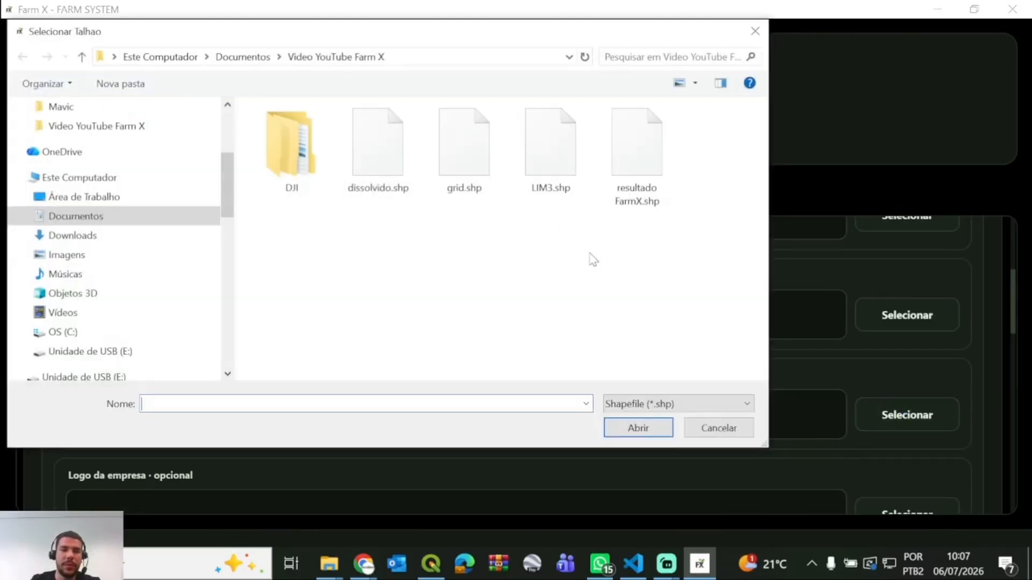
click(550, 156)
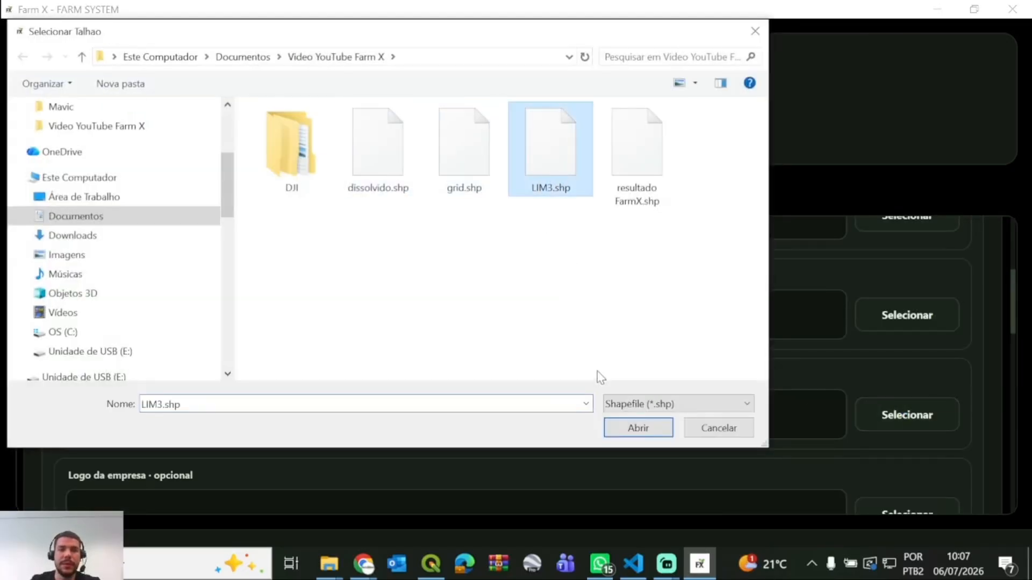
click(618, 427)
- Leave the optional company logo empty and set the report's output PDF to relatorio FarmX in the Video YouTube Farm X folder
scroll(697, 424, down, 2)
scroll(670, 422, down, 1)
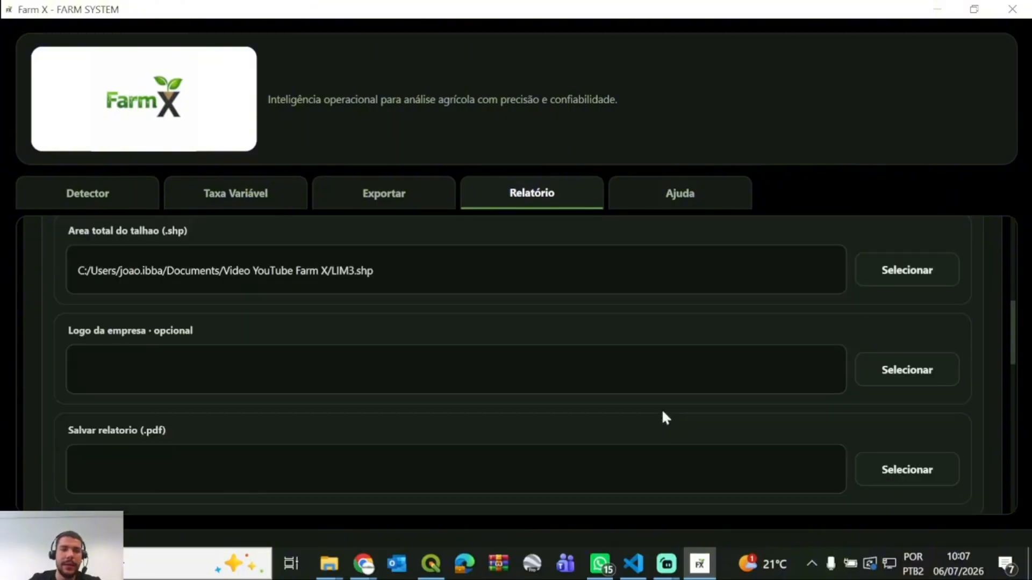
click(143, 371)
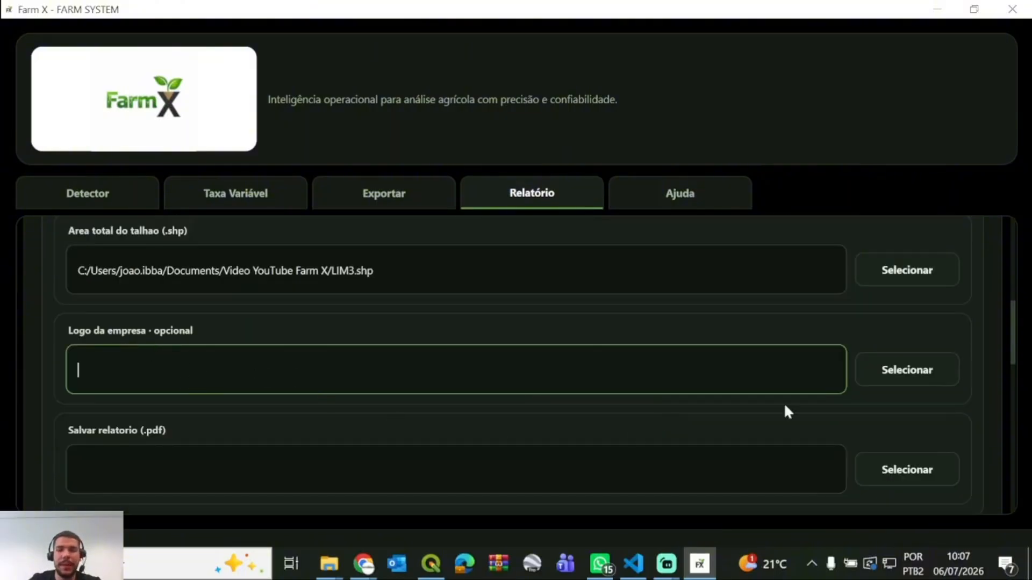
scroll(108, 446, down, 1)
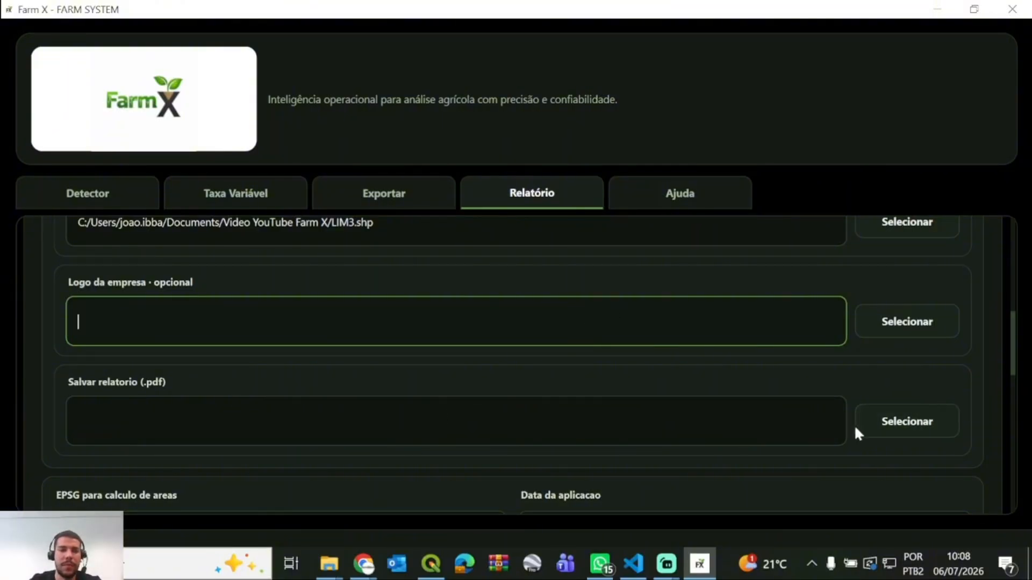
click(866, 430)
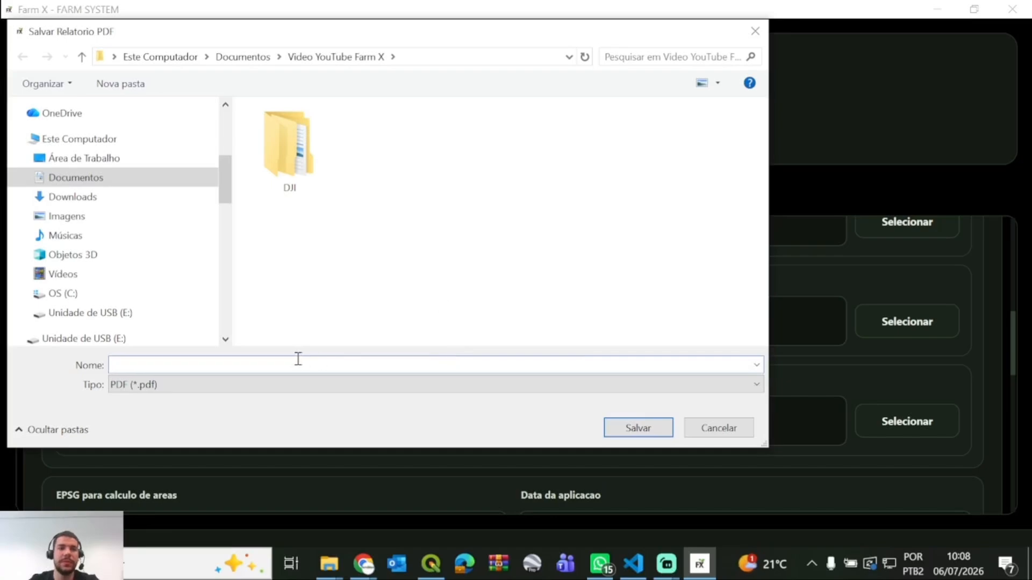
text(relatorio FarmX)
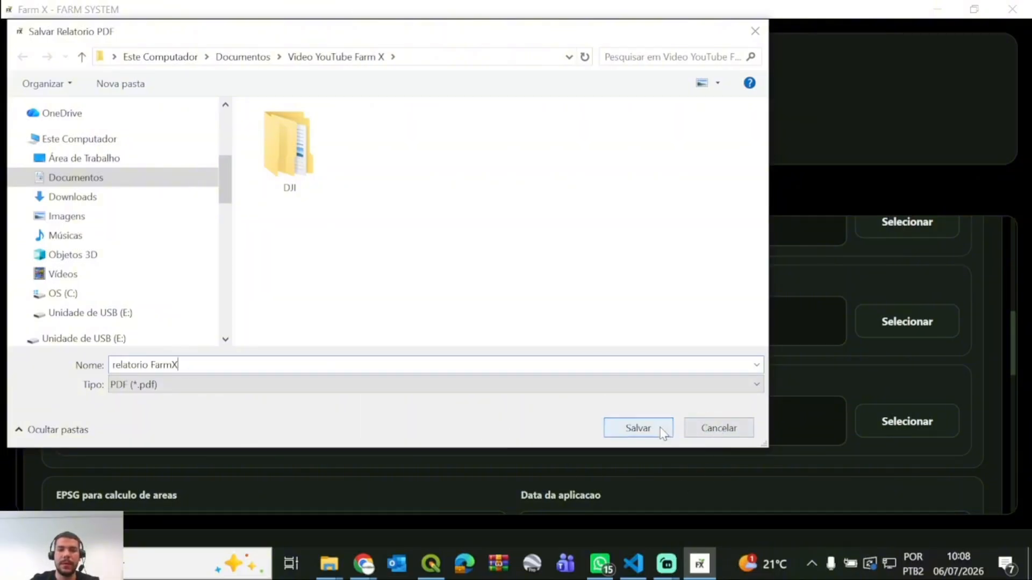
click(637, 428)
- Set the report's application date to 06/07/2026
scroll(939, 357, down, 3)
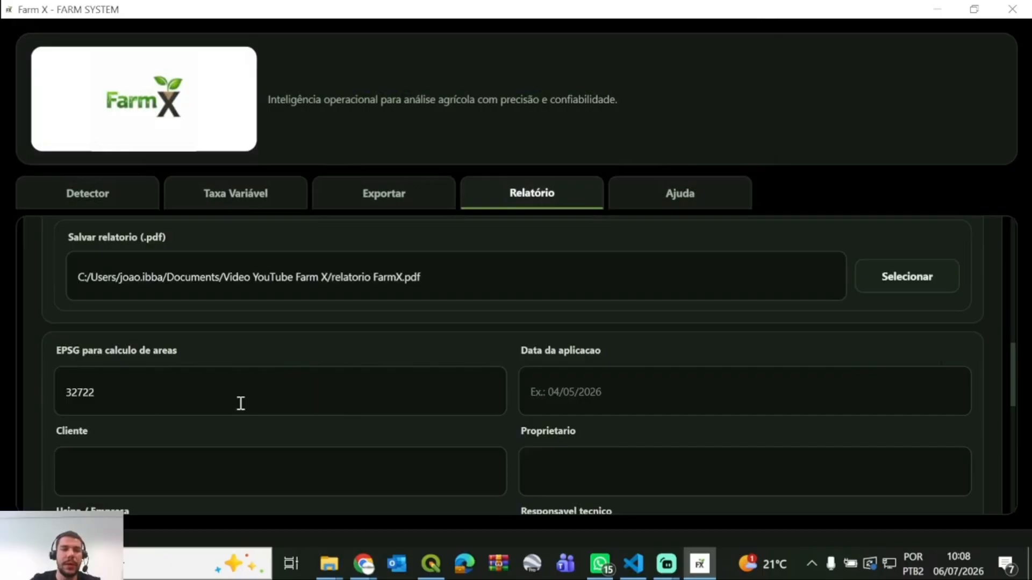
click(590, 392)
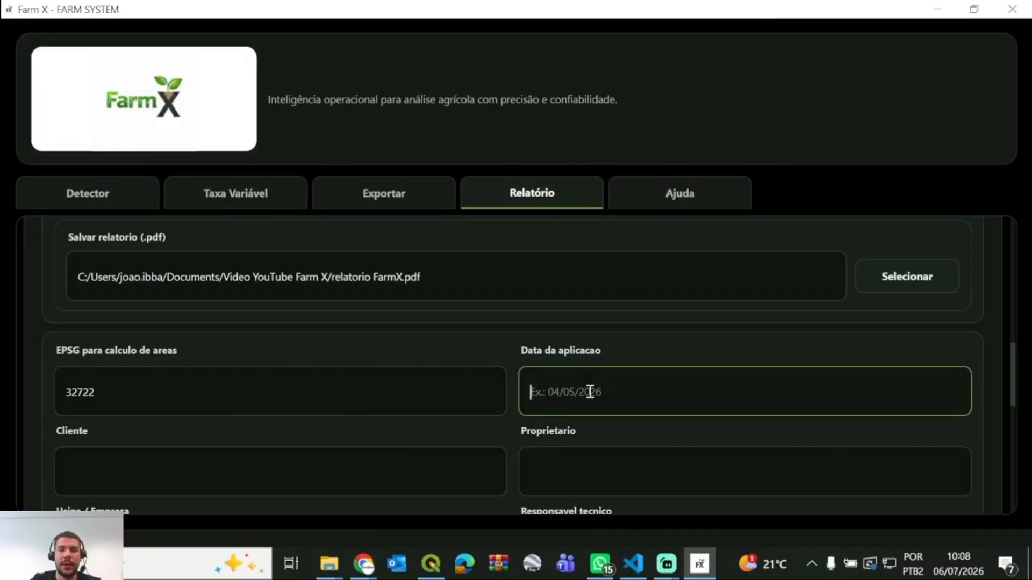
text(06)
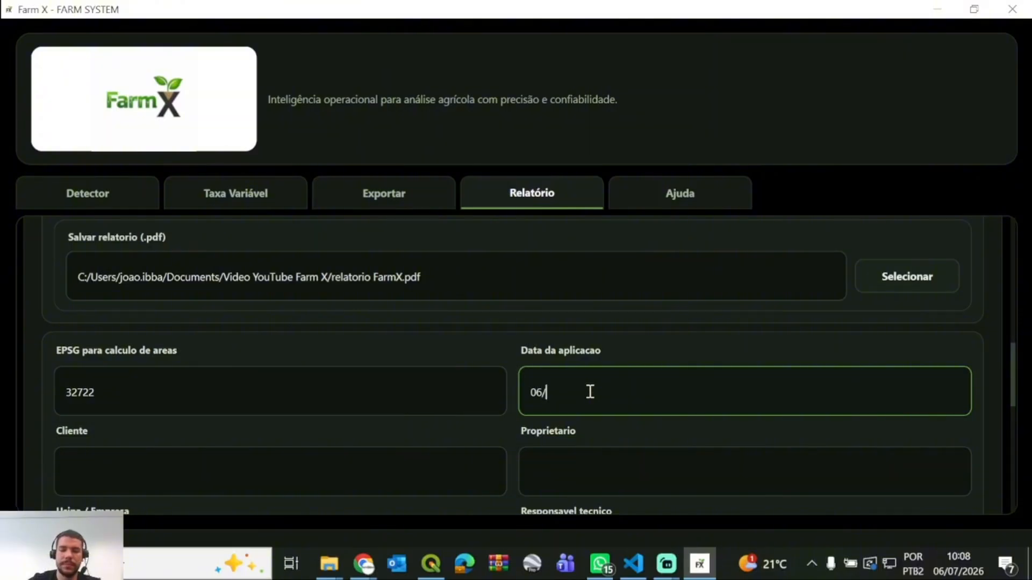
text(/07/)
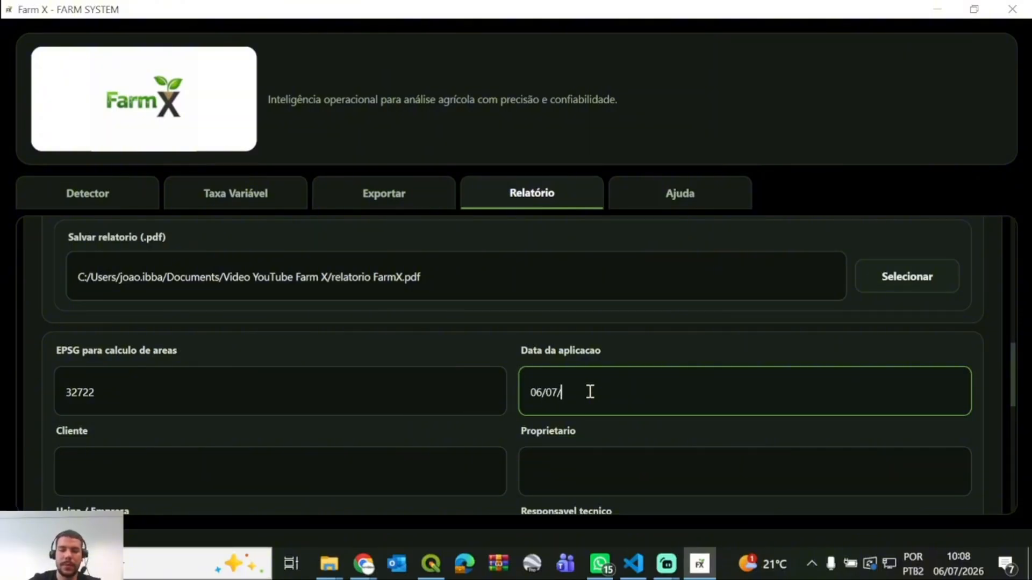
text(2026)
- Enter the client's name in the report and copy it to the owner field
click(314, 485)
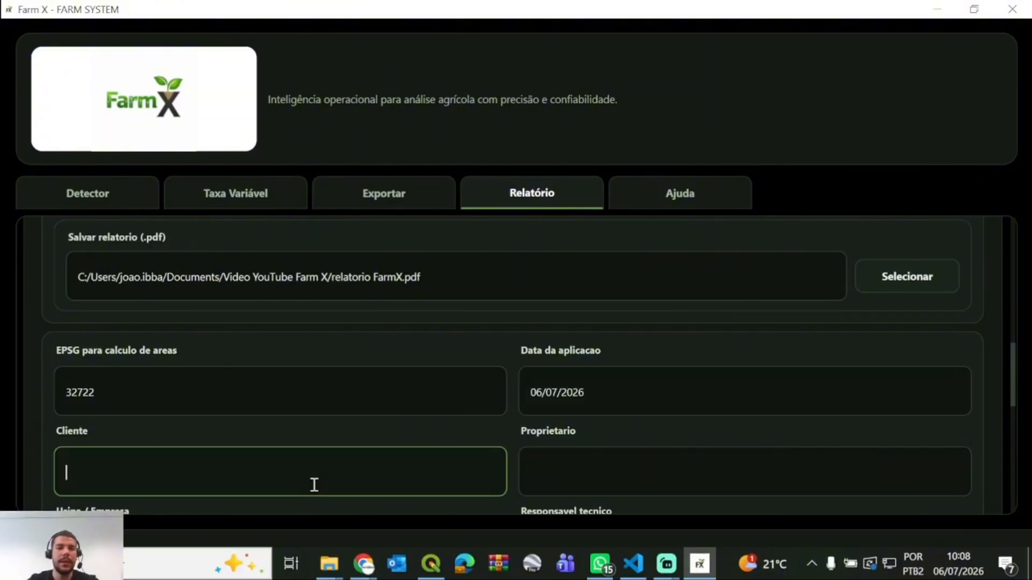
text(Jo)
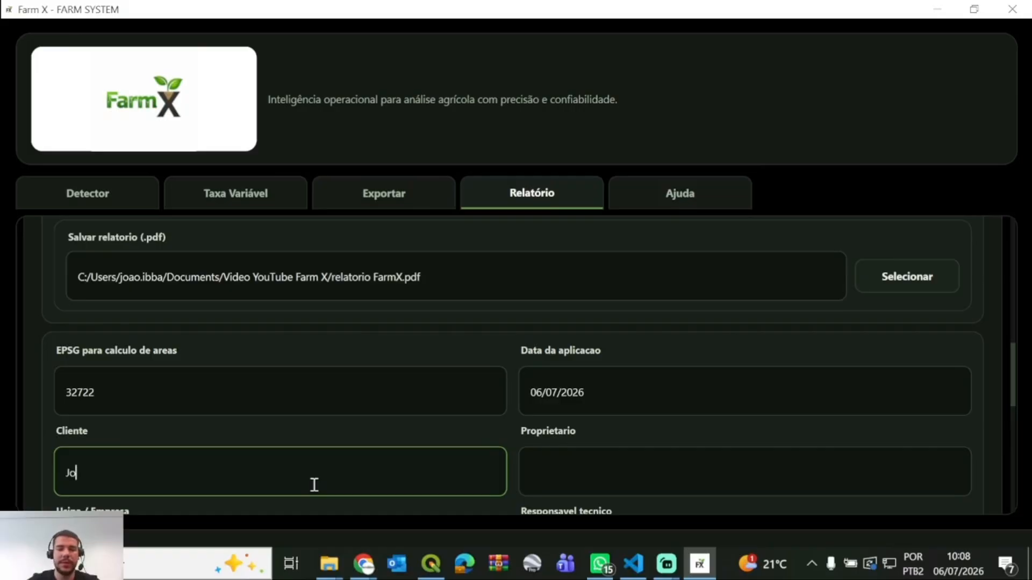
text(ão)
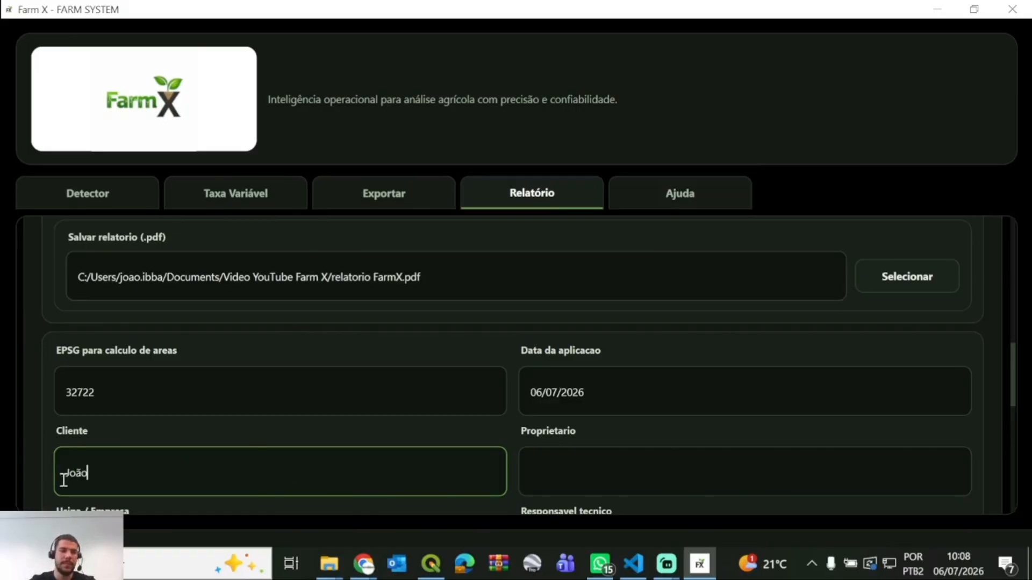
drag(87, 476, 62, 477)
key(ctrl+c)
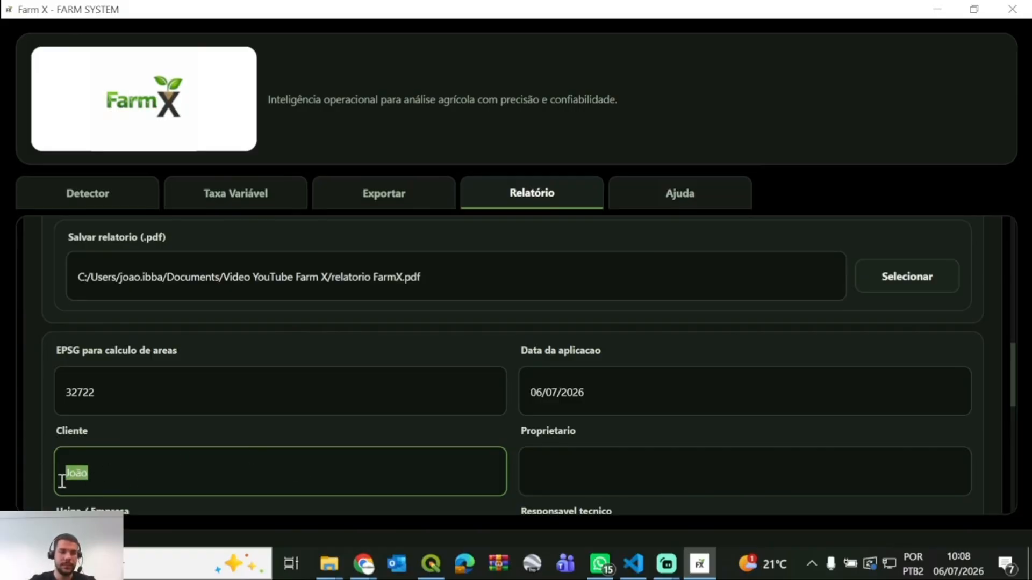
click(559, 476)
key(ctrl+v)
- Fill in the mill/company and technical manager fields with the same copied name
scroll(373, 447, down, 1)
scroll(129, 479, down, 1)
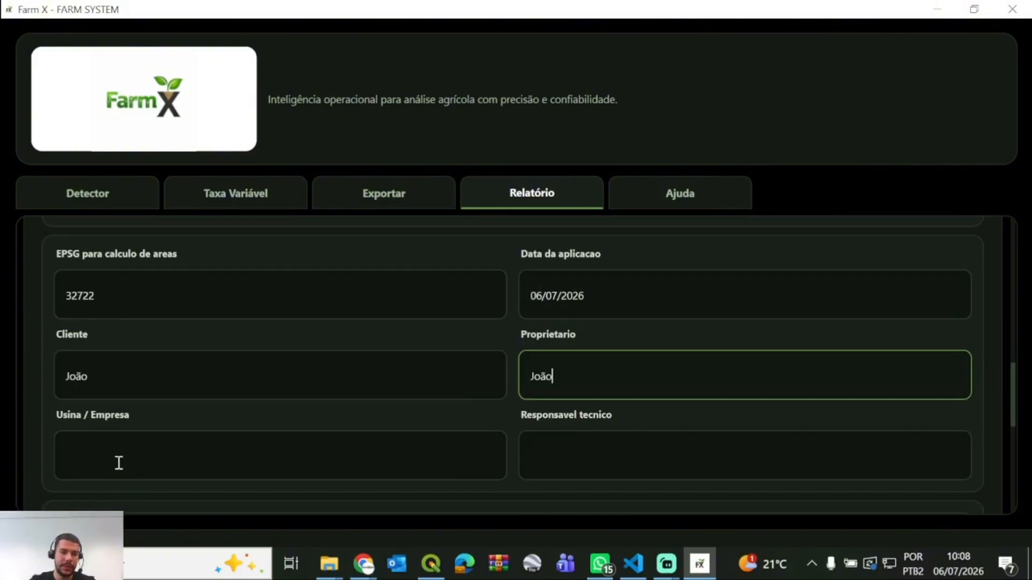
click(118, 457)
key(ctrl+v)
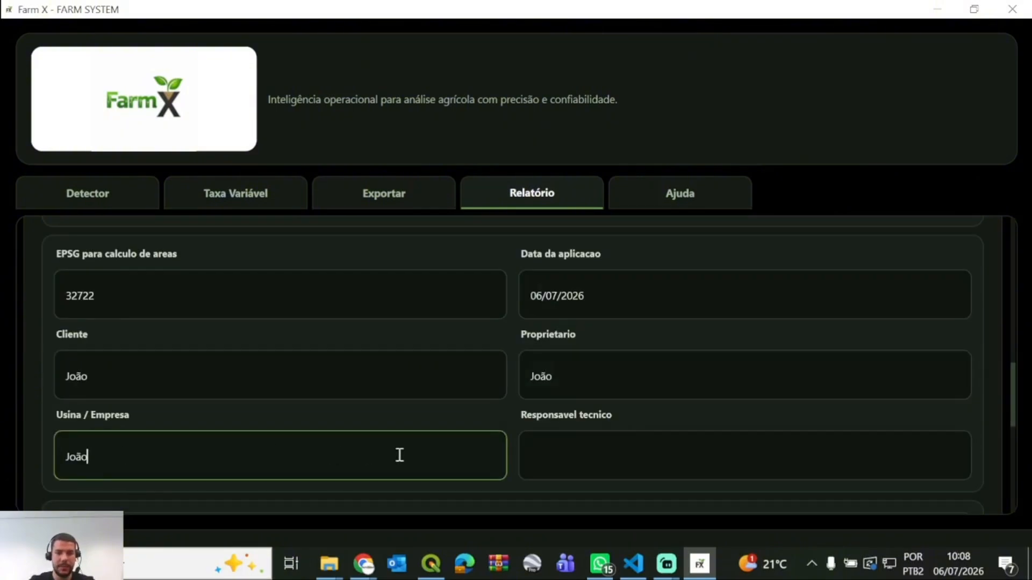
click(606, 454)
key(ctrl+v)
- Review the completed report form, from the PDF output path through the technical observations to the PDF generation option
scroll(433, 431, down, 1)
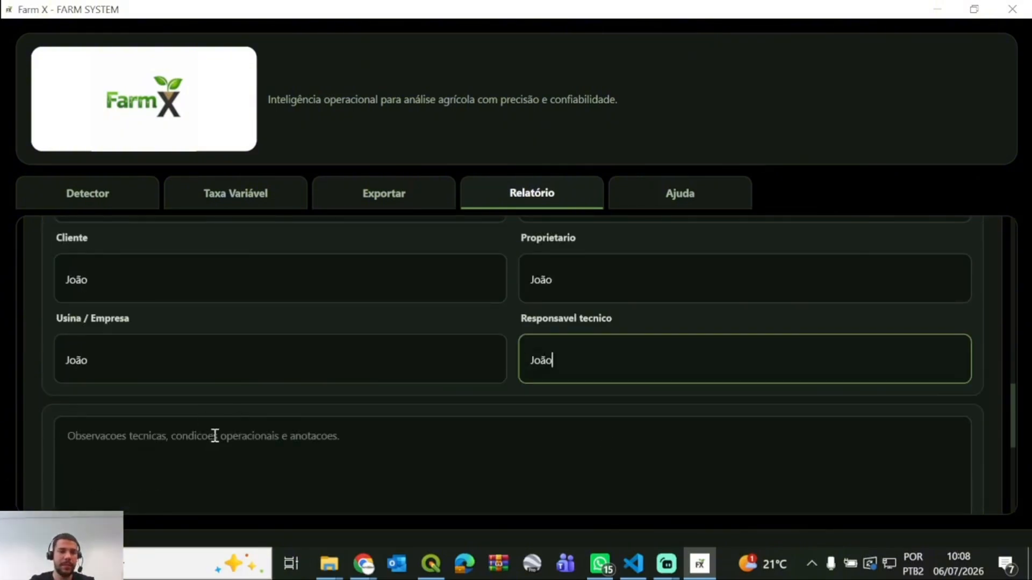
scroll(475, 396, down, 1)
scroll(276, 361, down, 2)
scroll(252, 329, up, 1)
click(214, 283)
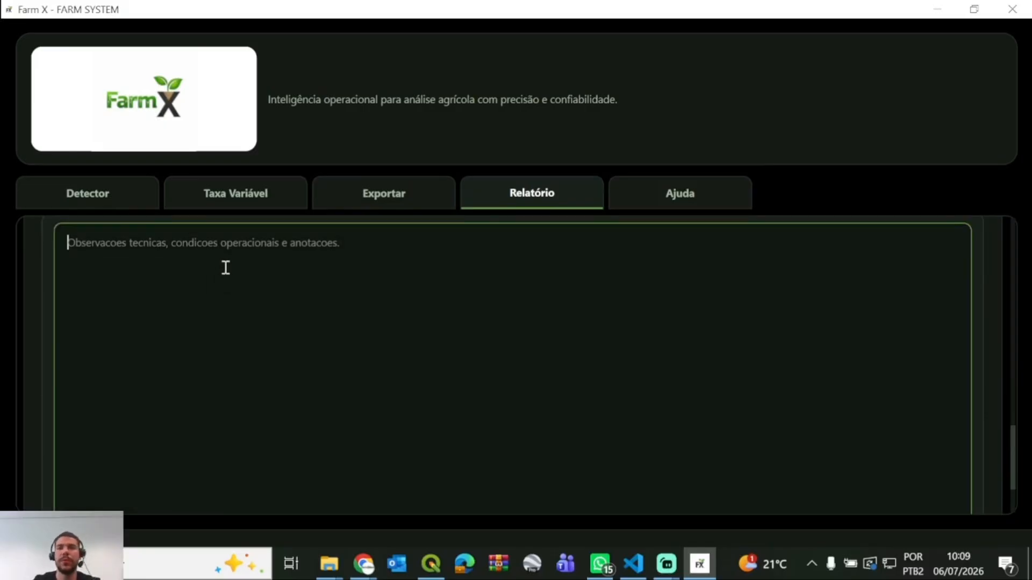
scroll(709, 419, up, 6)
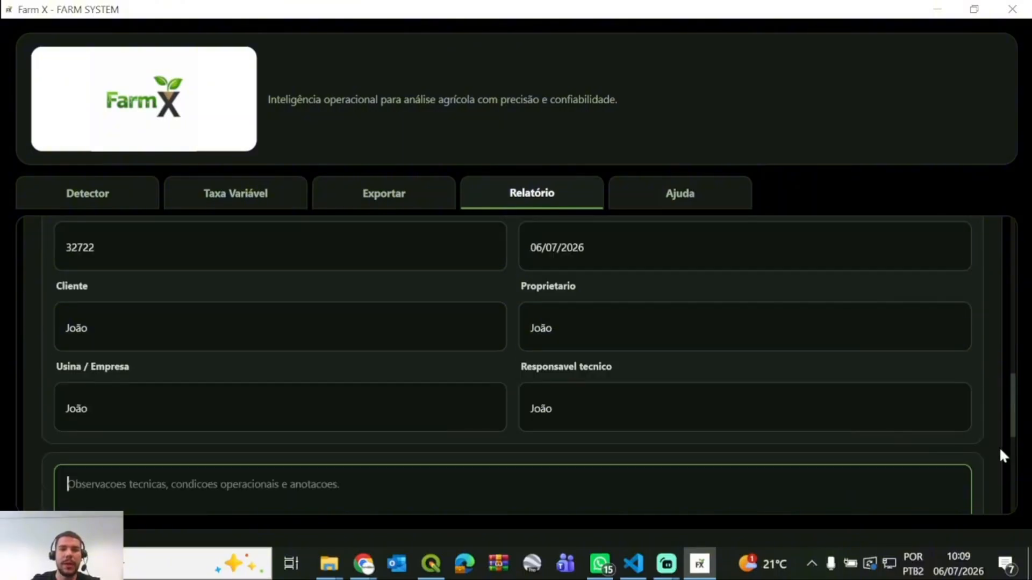
scroll(1005, 437, up, 1)
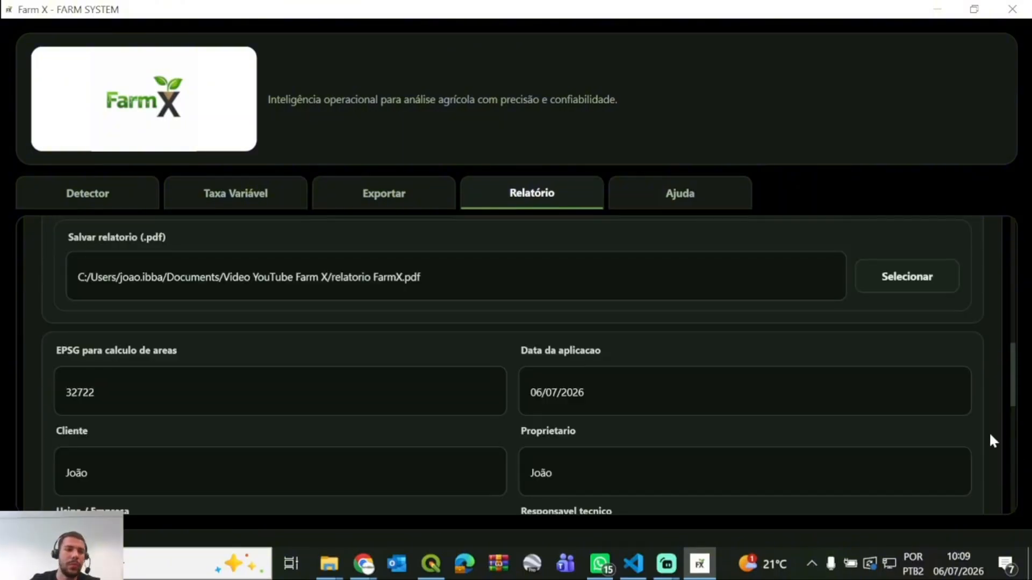
scroll(990, 436, up, 1)
scroll(987, 445, down, 6)
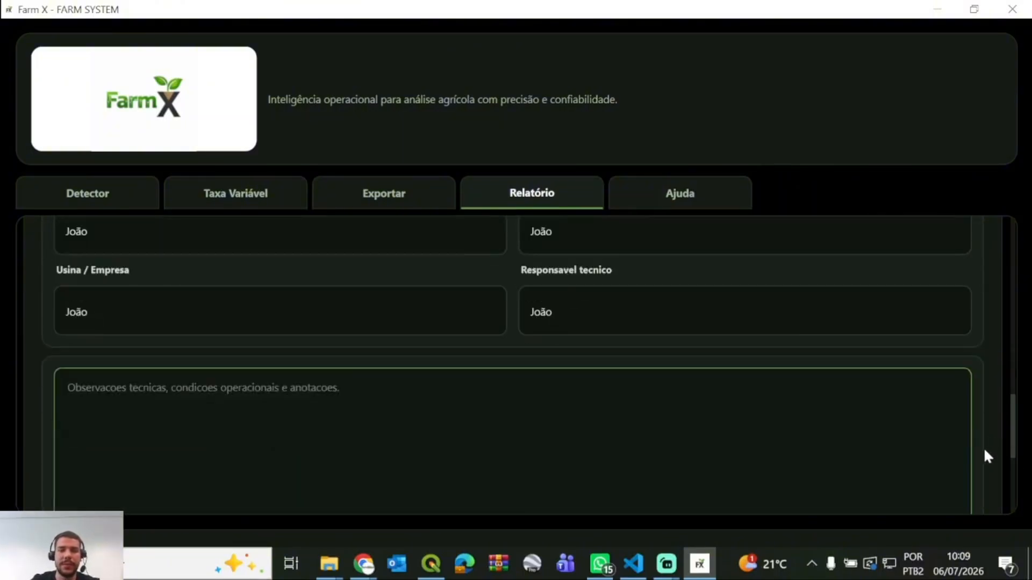
scroll(986, 451, down, 5)
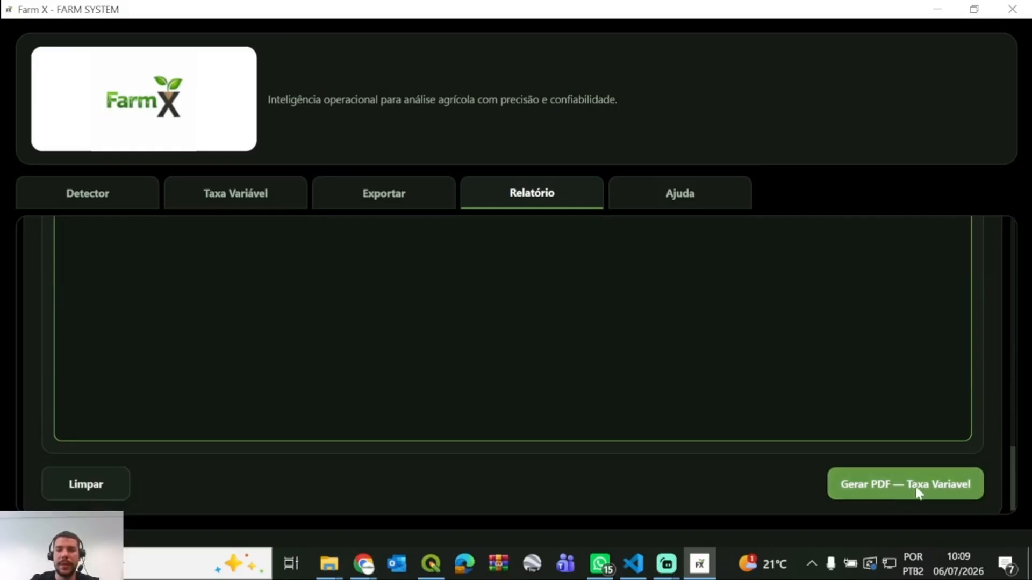
- Generate the variable-rate PDF report and open relatorio FarmX.pdf from the Video YouTube Farm X folder
click(858, 486)
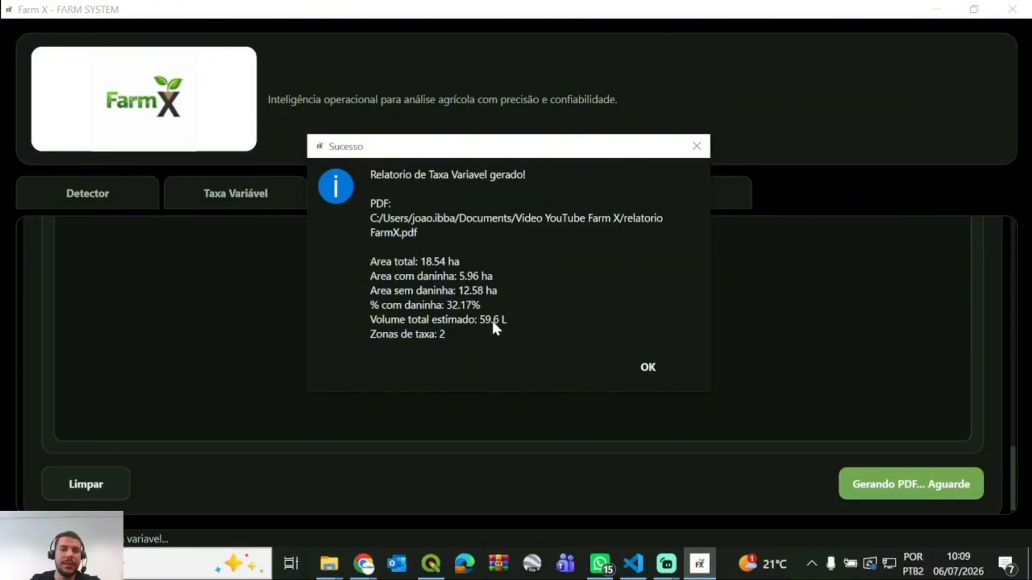
mouse_move(328, 563)
click(277, 502)
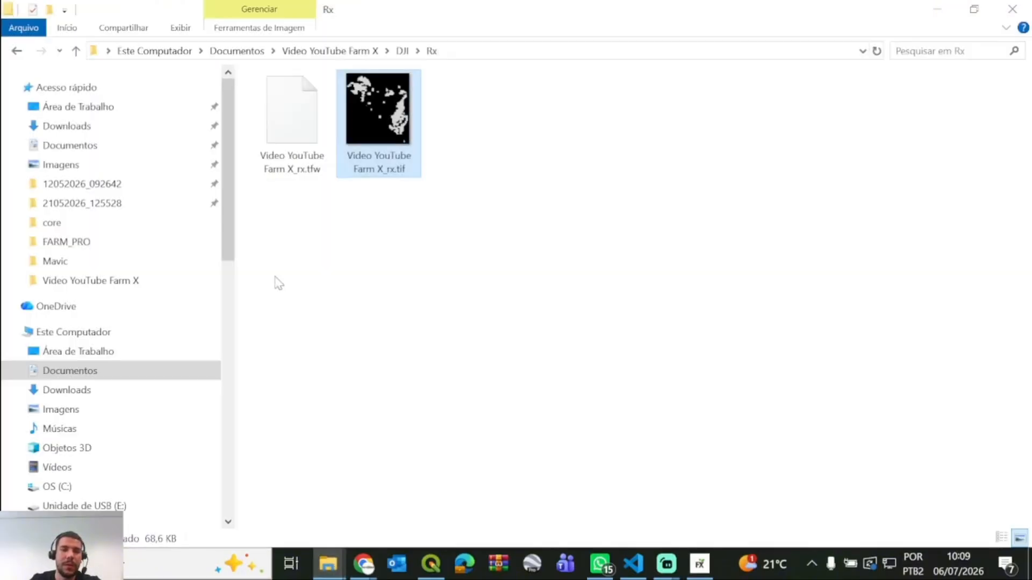
click(73, 51)
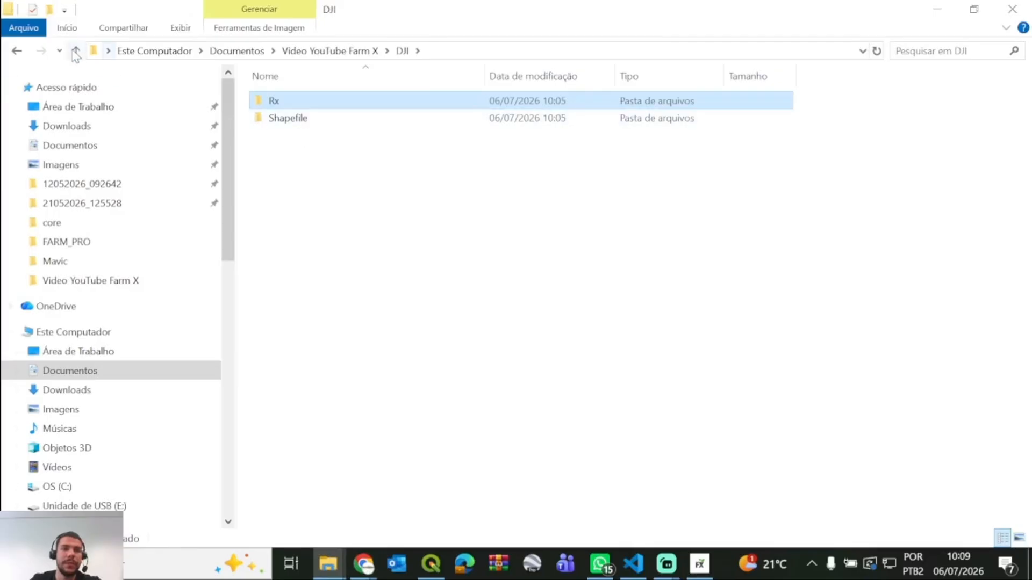
click(75, 51)
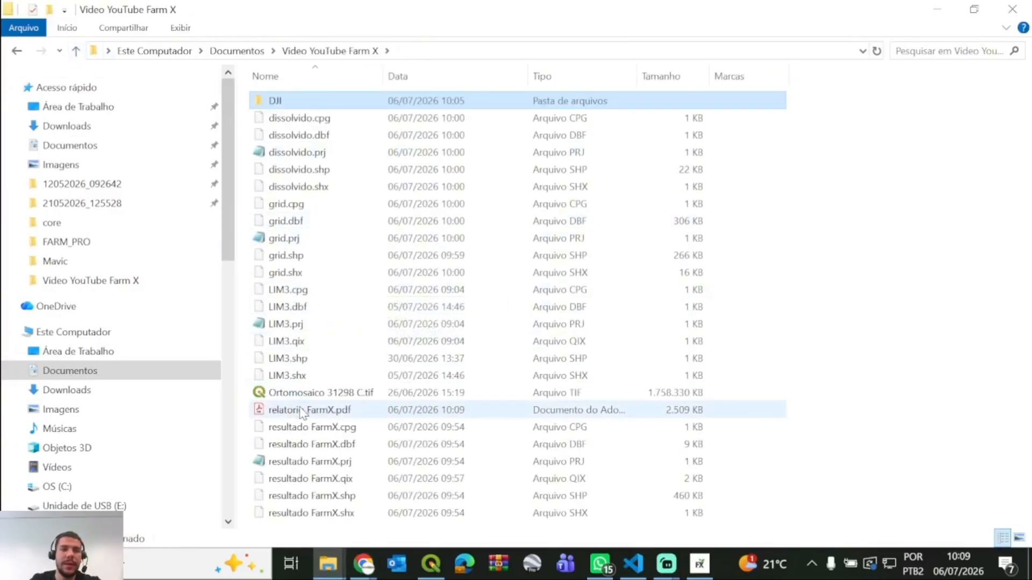
click(324, 411)
double_click(323, 411)
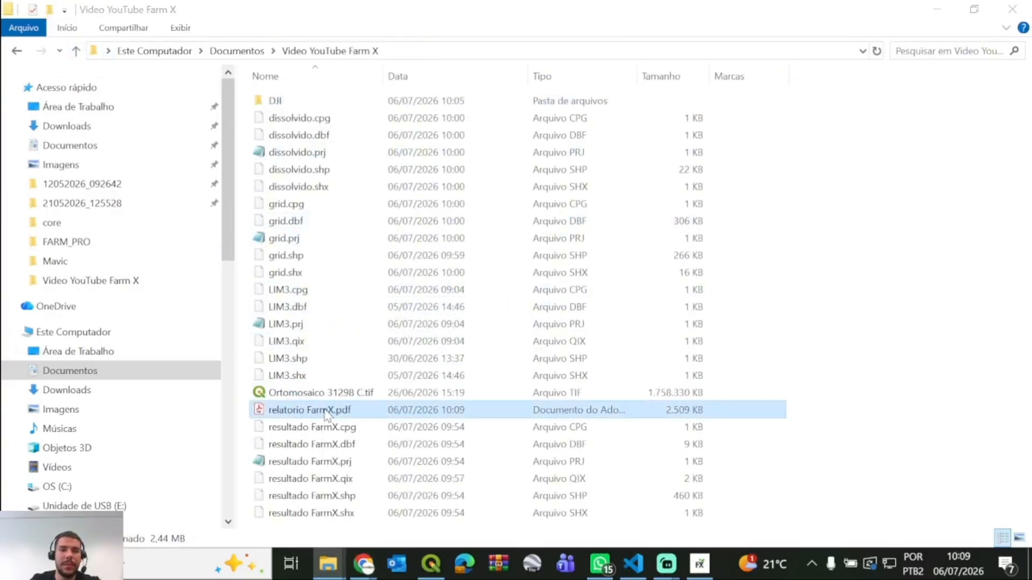
click(217, 87)
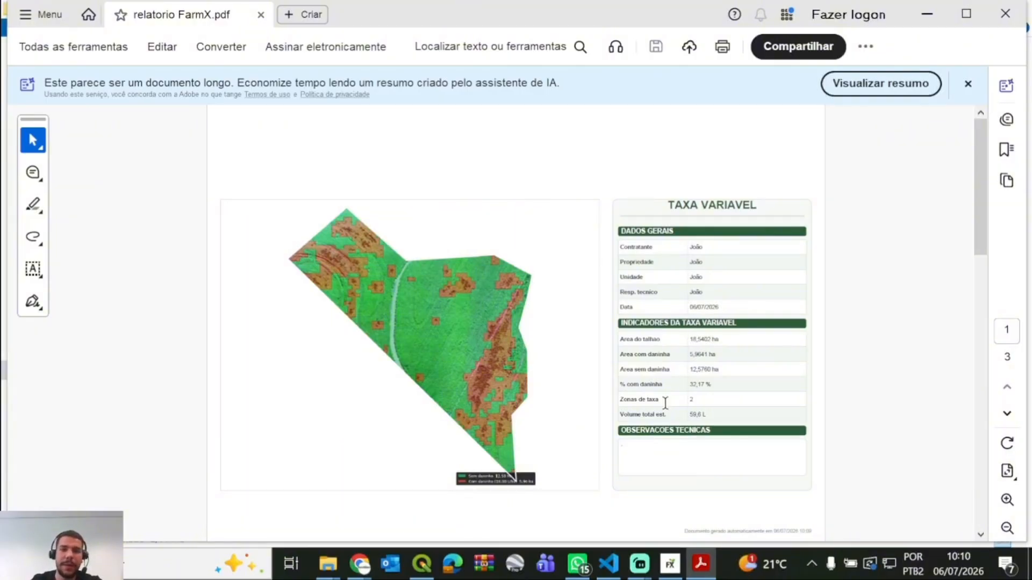
- Review the PDF report's variable-rate map and indicators, including the estimated total volume, the zone table and the orthomosaic page
scroll(778, 373, down, 2)
scroll(743, 289, up, 2)
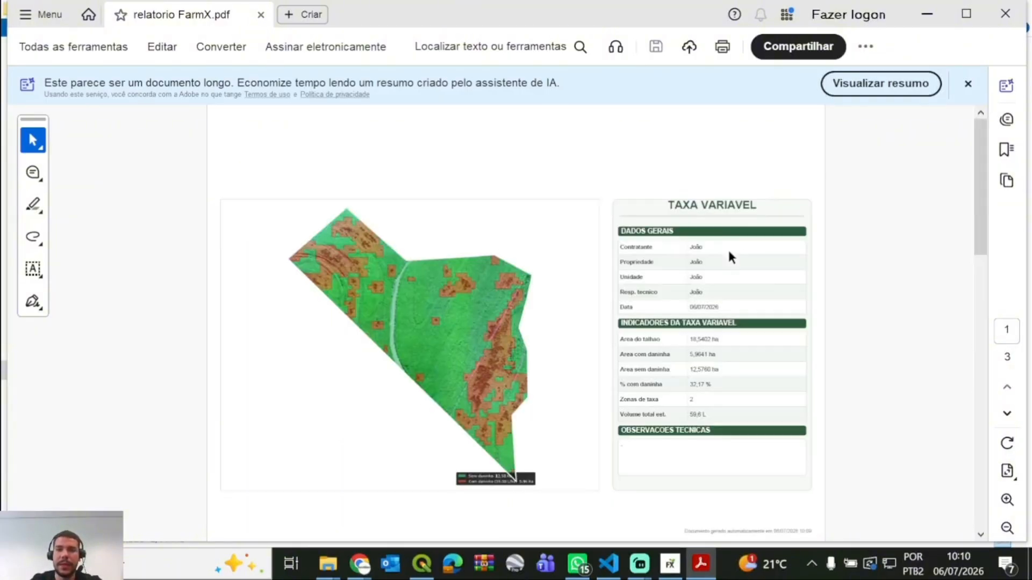
drag(725, 422, 681, 416)
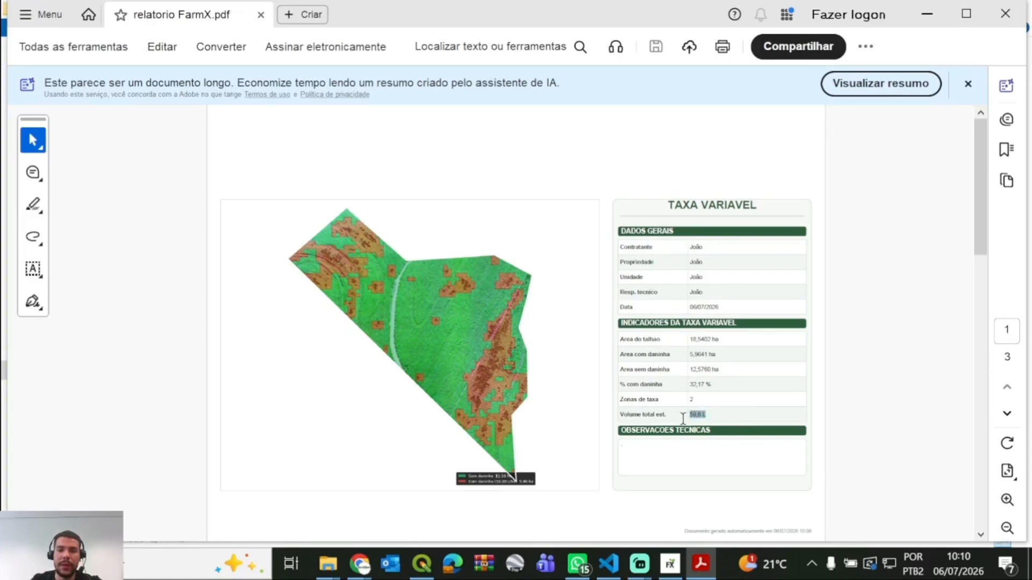
click(893, 266)
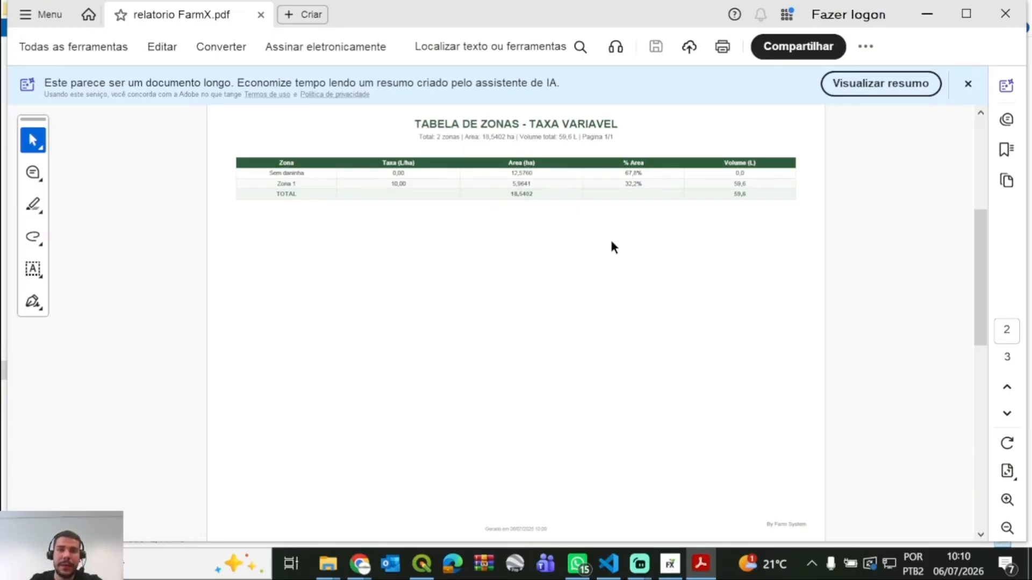
scroll(611, 240, down, 3)
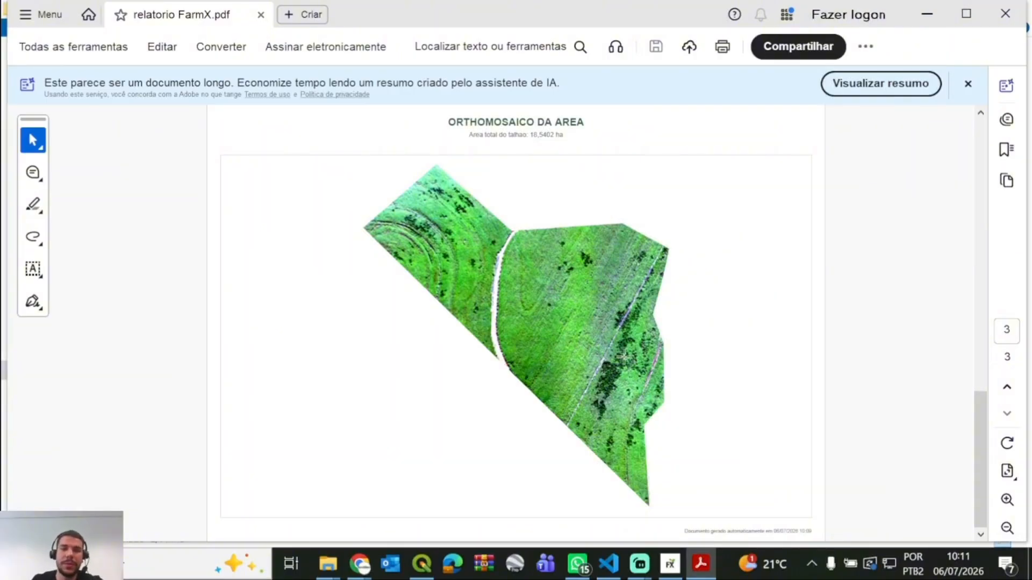
scroll(755, 369, up, 5)
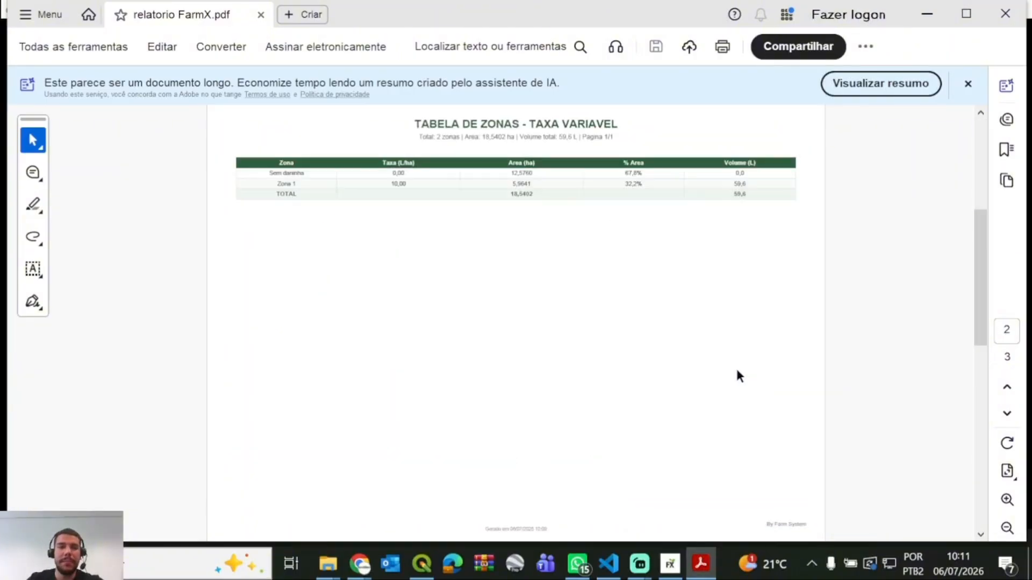
scroll(735, 371, up, 5)
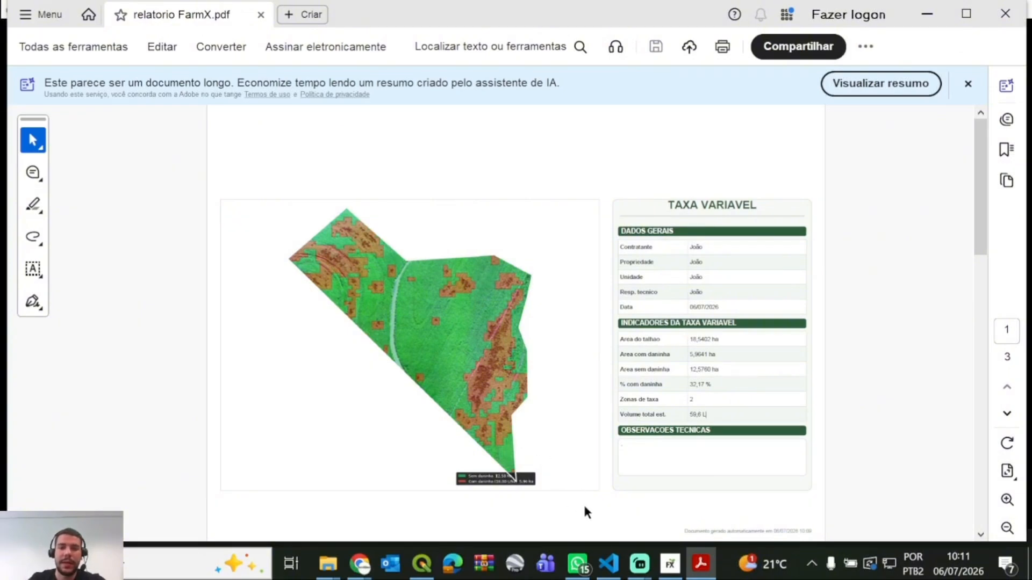
- Return to Farm X and look over the detector, variable-rate and export sections again, ending on the detector
click(666, 564)
click(135, 195)
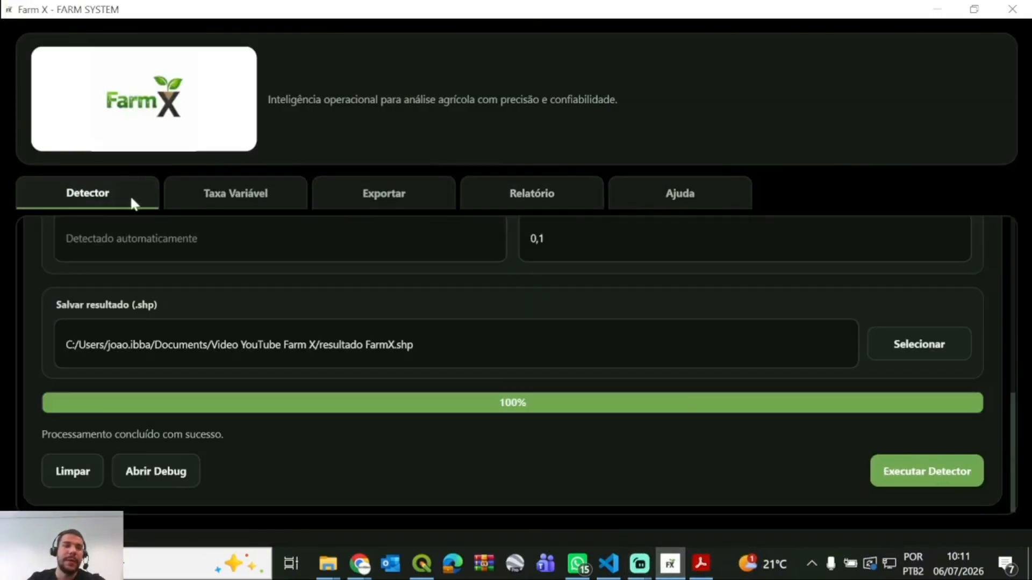
click(253, 194)
click(381, 194)
click(224, 198)
click(129, 196)
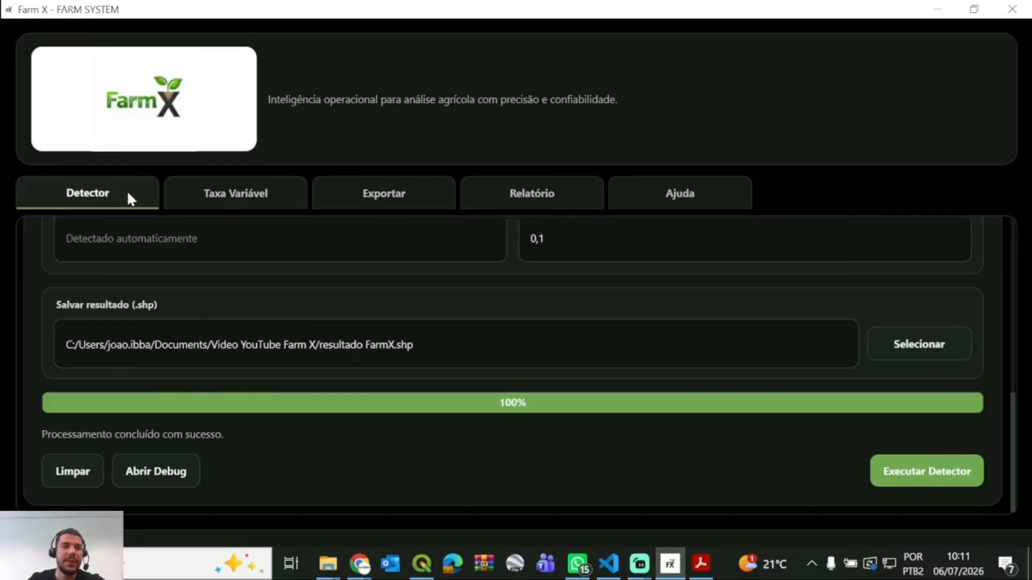